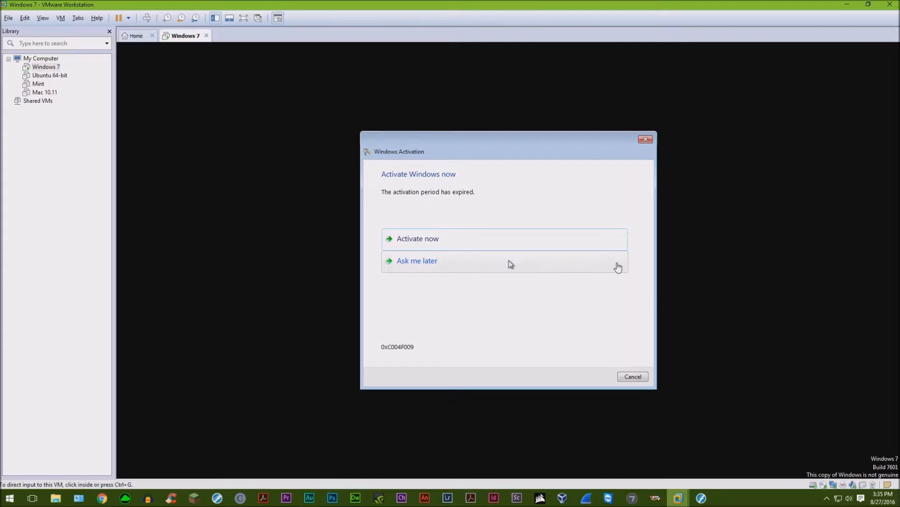
- Cancel the Windows activation prompt and dismiss the Malwarebytes trial and database notices
click(635, 381)
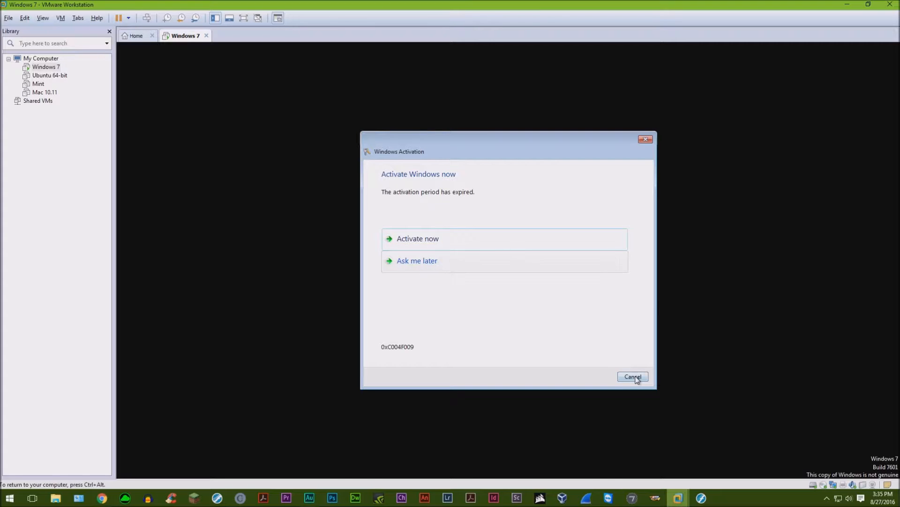
click(635, 377)
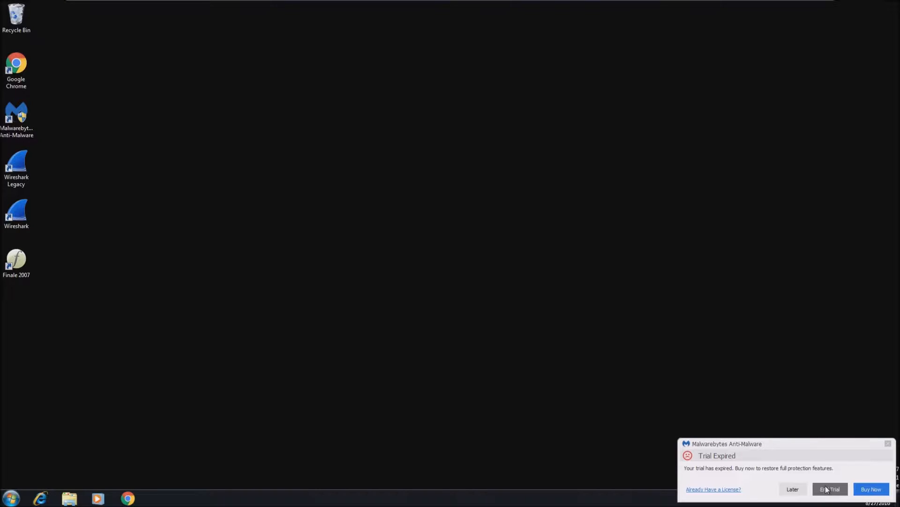
click(792, 488)
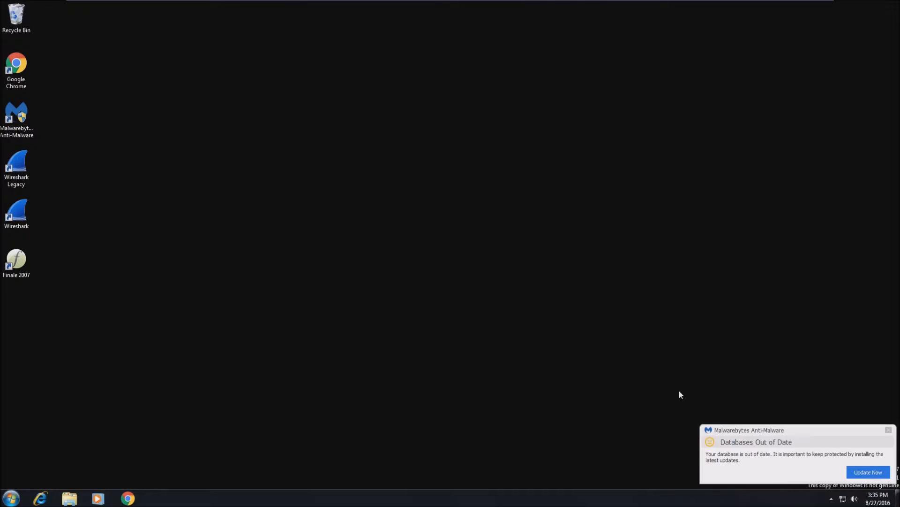
click(889, 432)
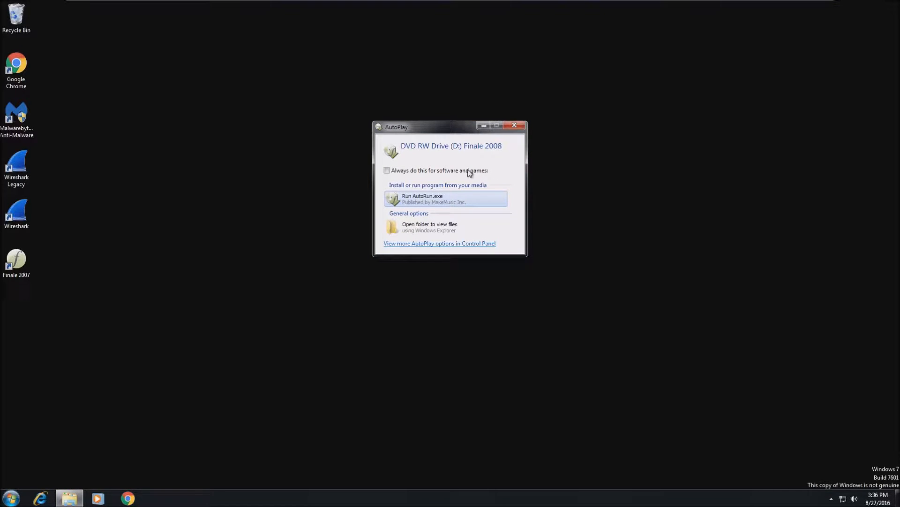
- Run AutoRun.exe from the Finale 2008 disc to install the program
click(430, 203)
click(493, 231)
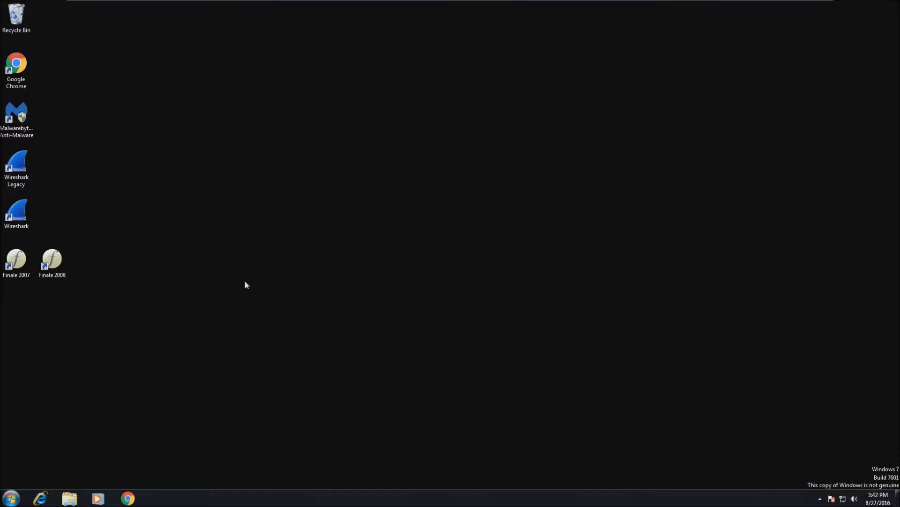
- Launch Finale 2008, getting past its startup prompts: postpone authorization, accept SmartMusic SoftSynth 1 as MIDI output, and cancel automatic update checks
double_click(63, 261)
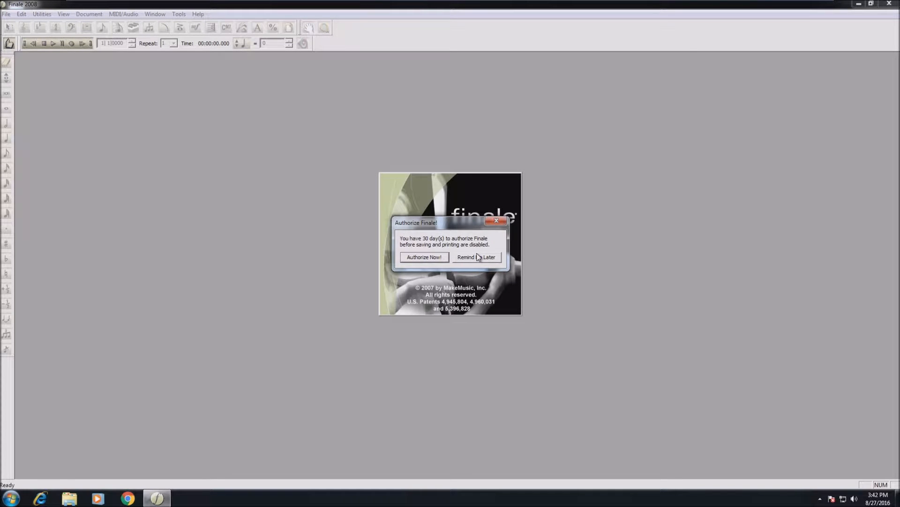
click(476, 257)
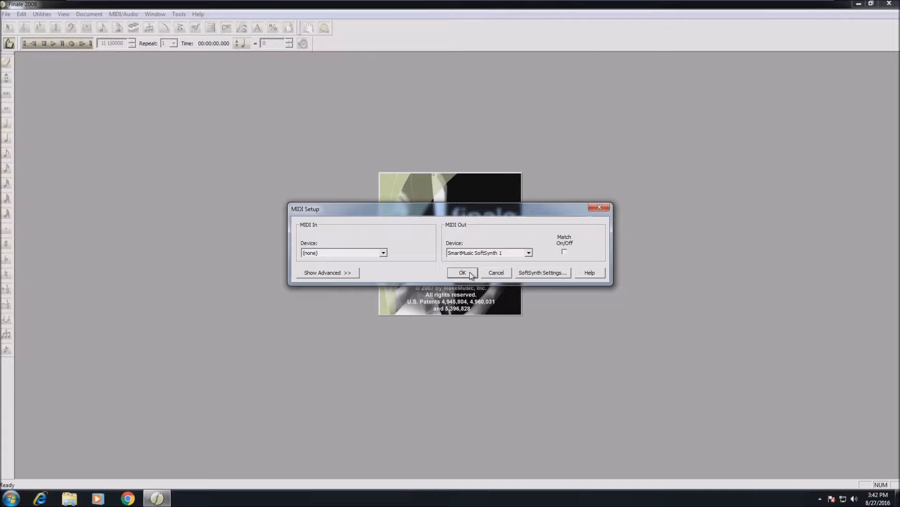
click(471, 274)
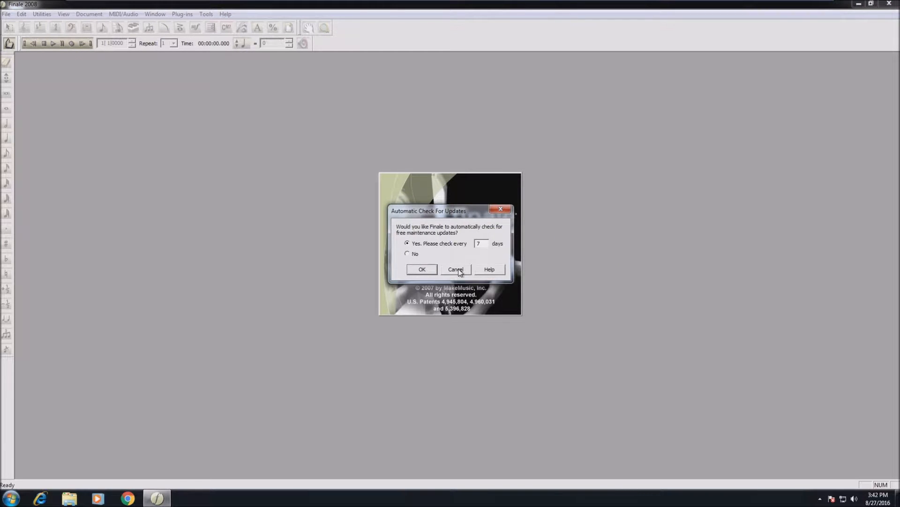
click(460, 270)
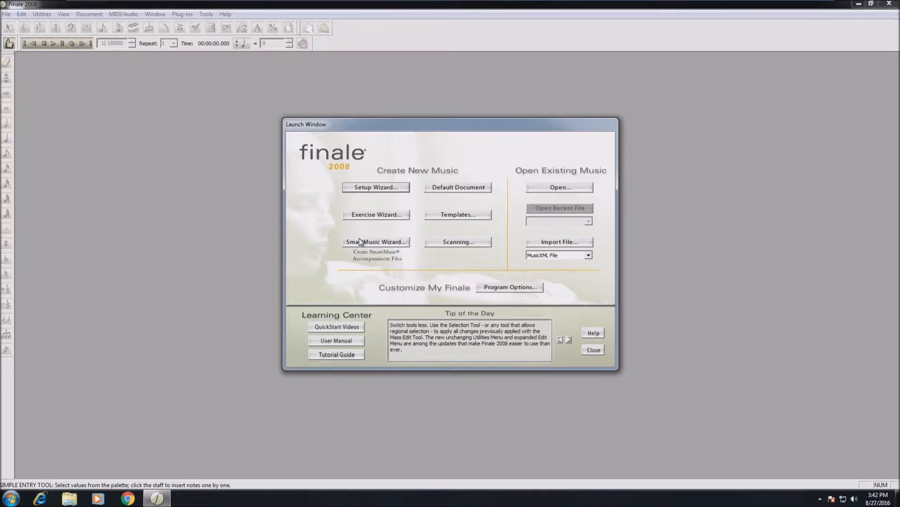
- Start a new document in the Setup Wizard with Create New Ensemble and the Garritan Instruments for Finale instrument set
click(374, 188)
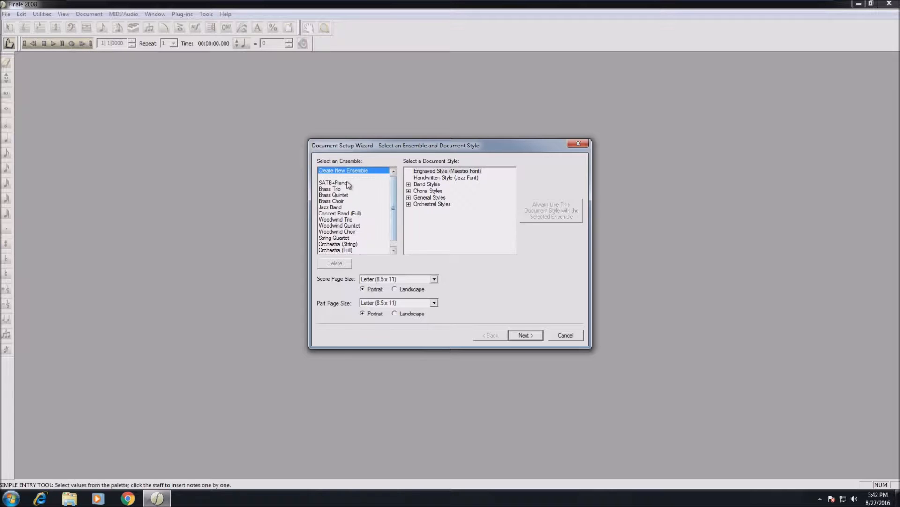
click(524, 335)
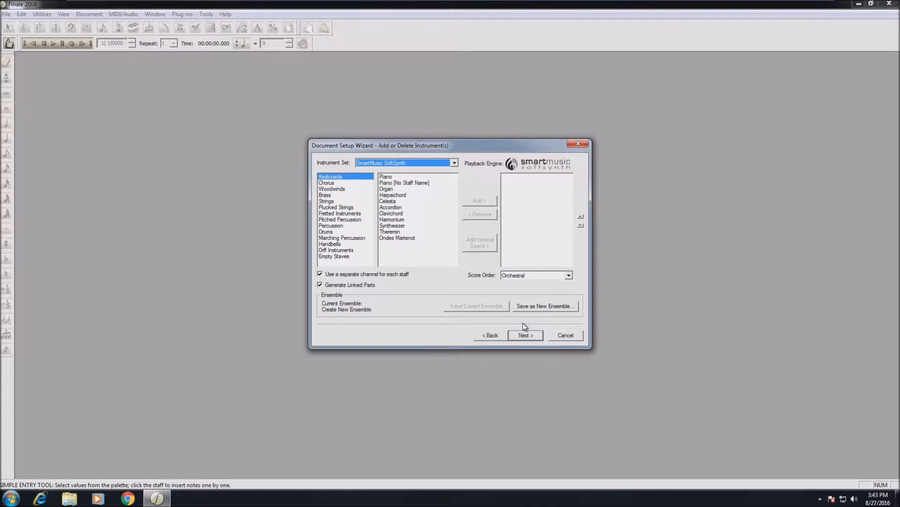
click(454, 163)
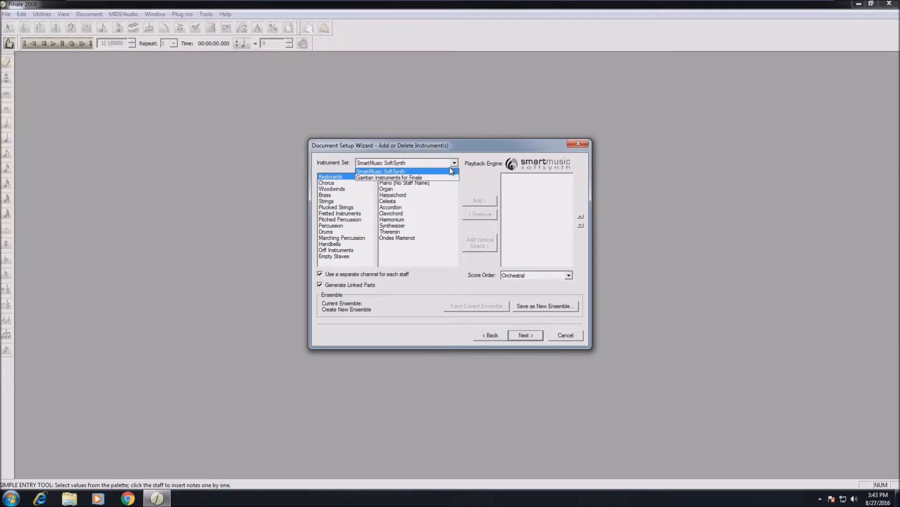
click(436, 178)
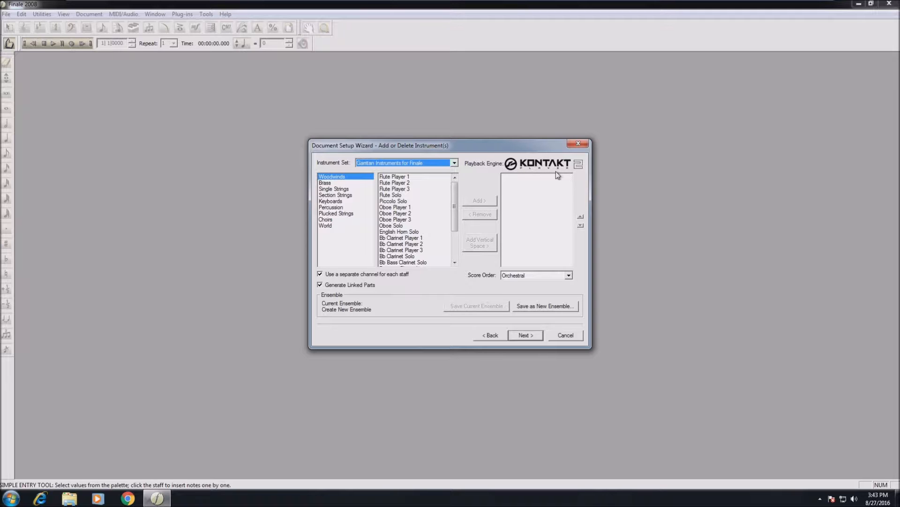
- Look through the Garritan instrument categories, including brass, woodwinds, plucked strings, keyboards, percussion and the string groups
click(340, 182)
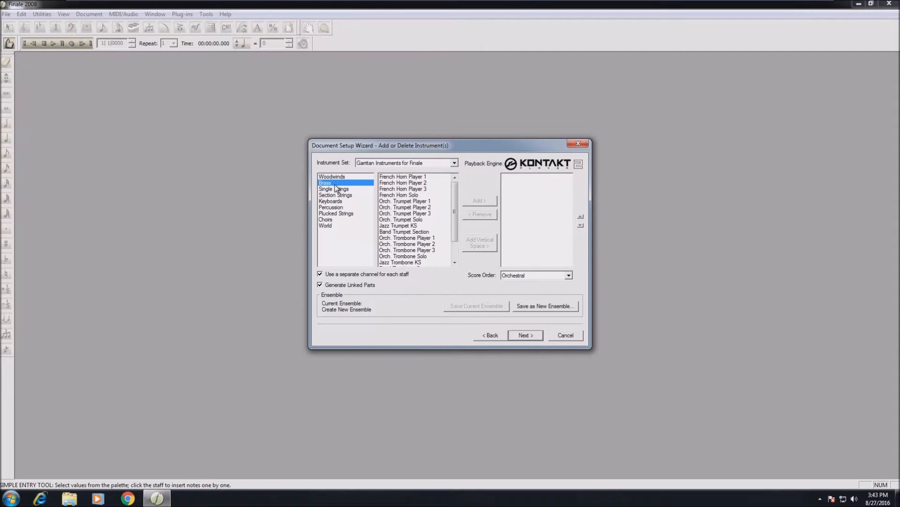
click(347, 177)
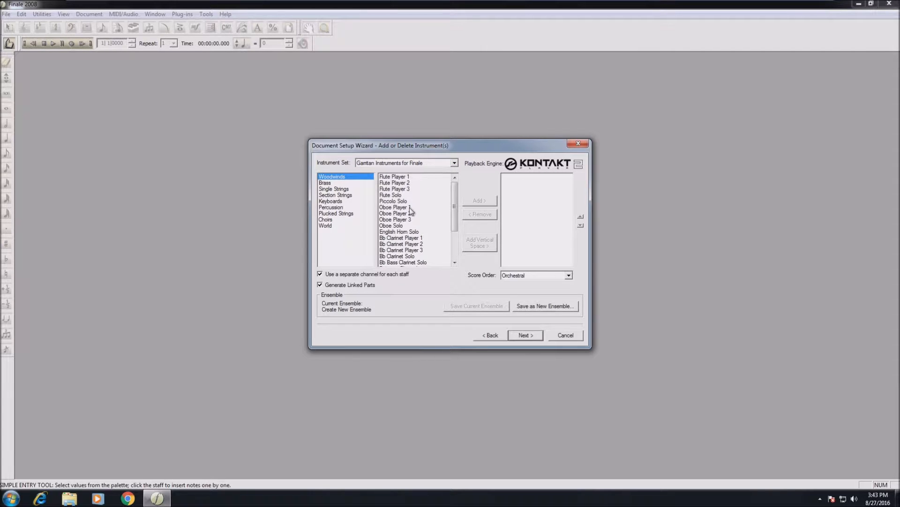
click(329, 214)
click(334, 200)
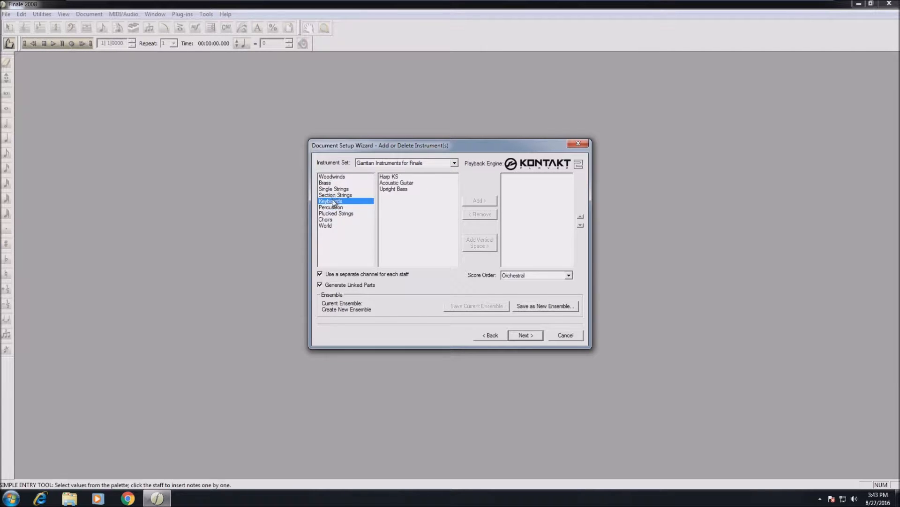
click(334, 207)
click(332, 196)
click(333, 189)
click(332, 183)
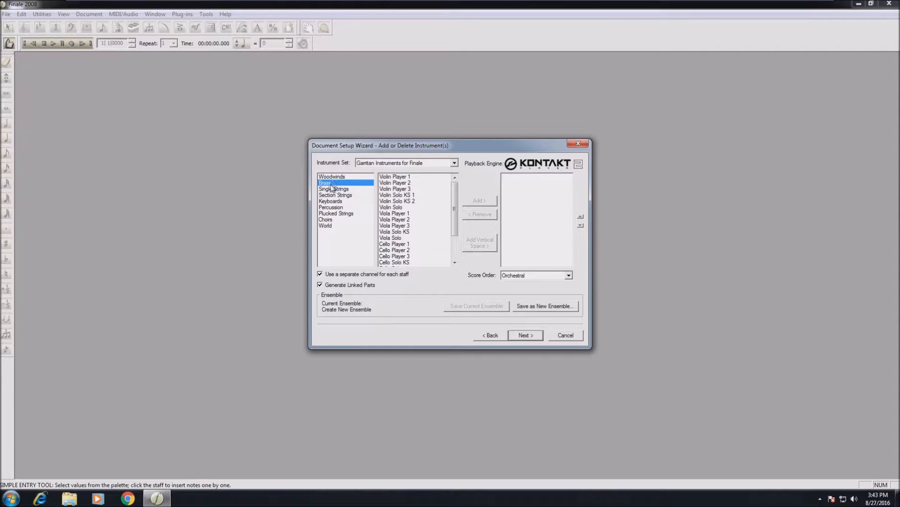
- Add Flute Player 2, Oboe Player 2 and Bb Clarinet Player 1 from Woodwinds to the score
click(335, 178)
click(406, 183)
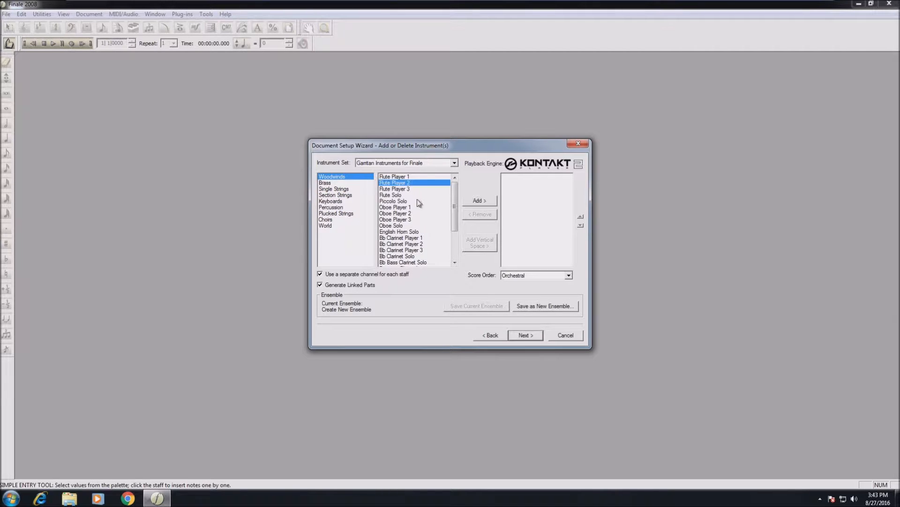
click(481, 202)
click(403, 213)
click(479, 203)
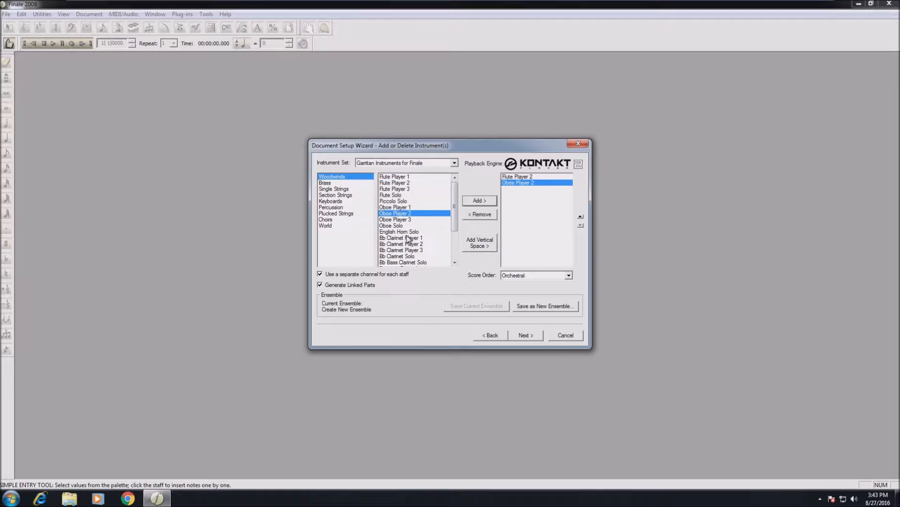
click(407, 238)
click(484, 204)
click(423, 235)
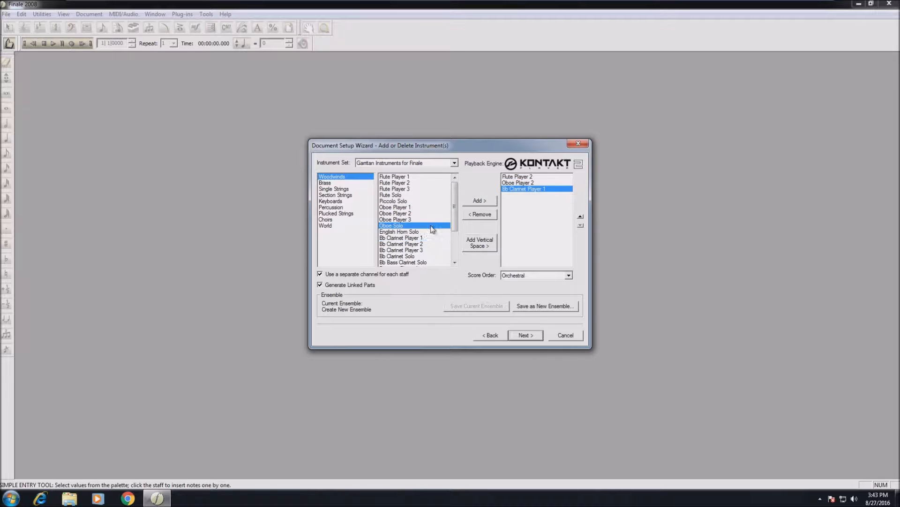
- Add French Horn Player 2, Orch. Trumpet Player 2 and Orch. Trombone Player 2 from Brass to the score
click(351, 183)
click(402, 183)
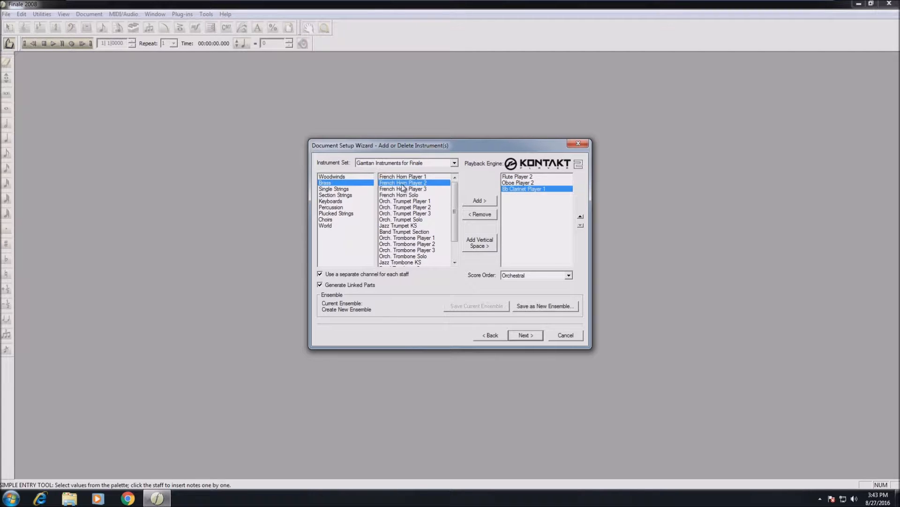
click(480, 201)
click(412, 207)
double_click(409, 207)
double_click(402, 244)
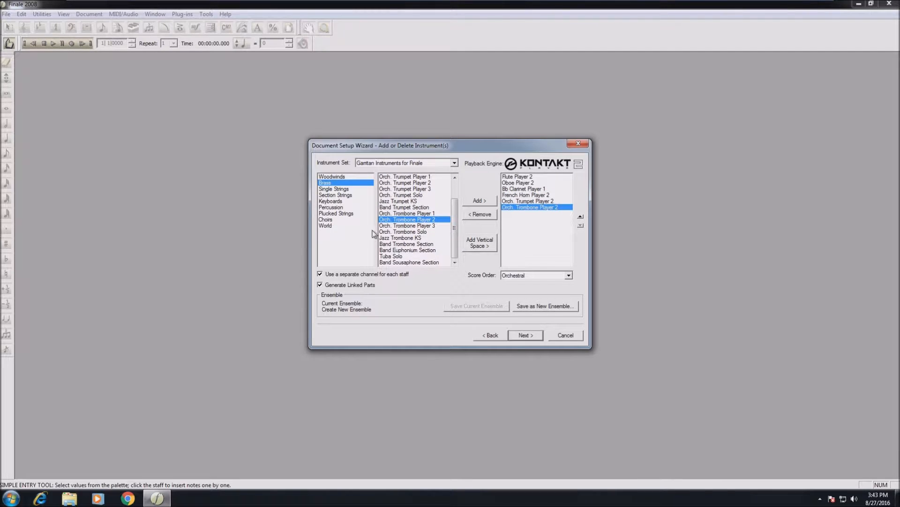
- Add Violin Player 3, Viola Solo KS and Cello Player 2 from Single Strings, plus Steinway Piano from Keyboards
click(341, 189)
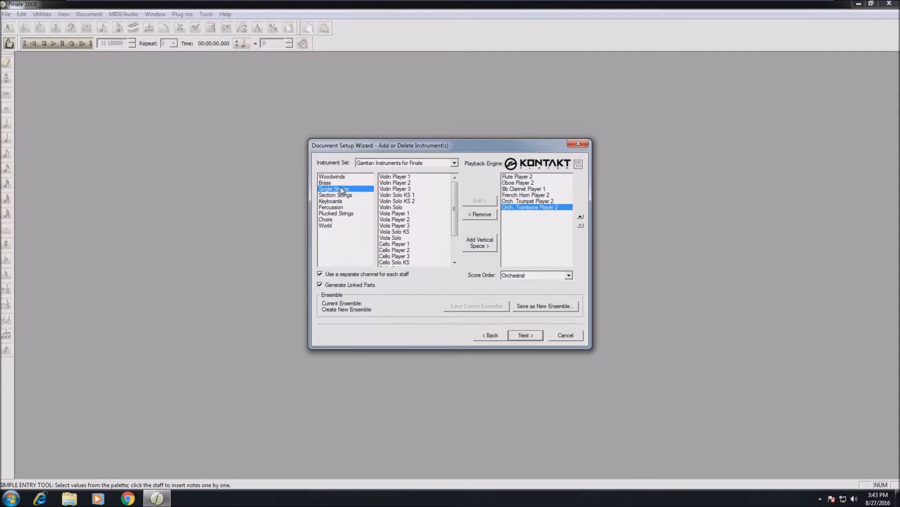
double_click(412, 189)
double_click(402, 231)
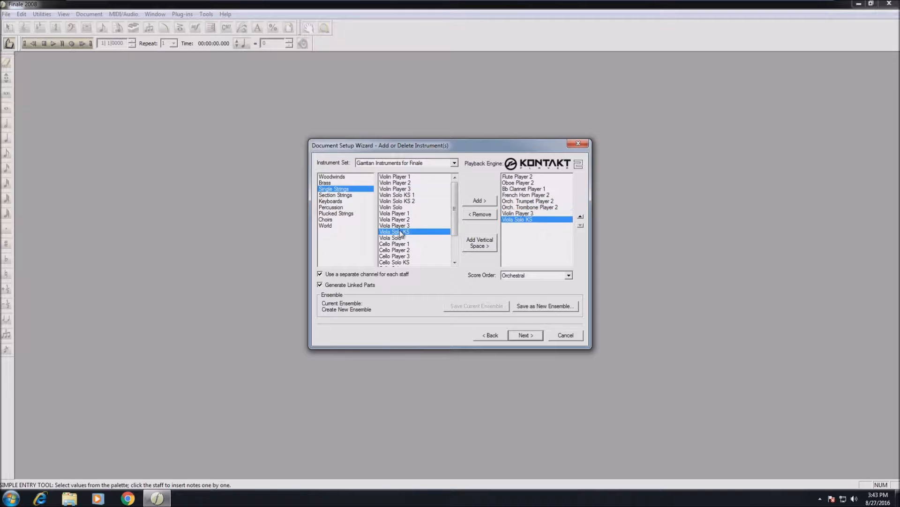
double_click(401, 250)
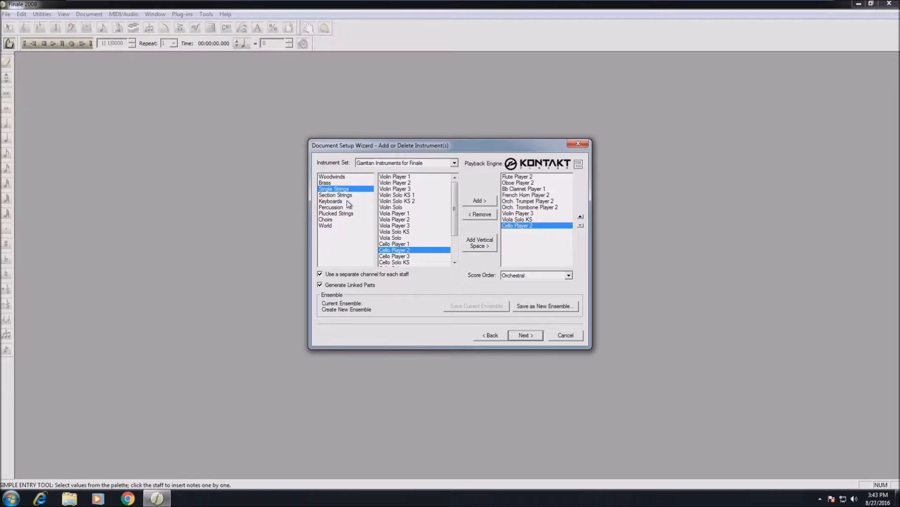
click(351, 201)
double_click(410, 178)
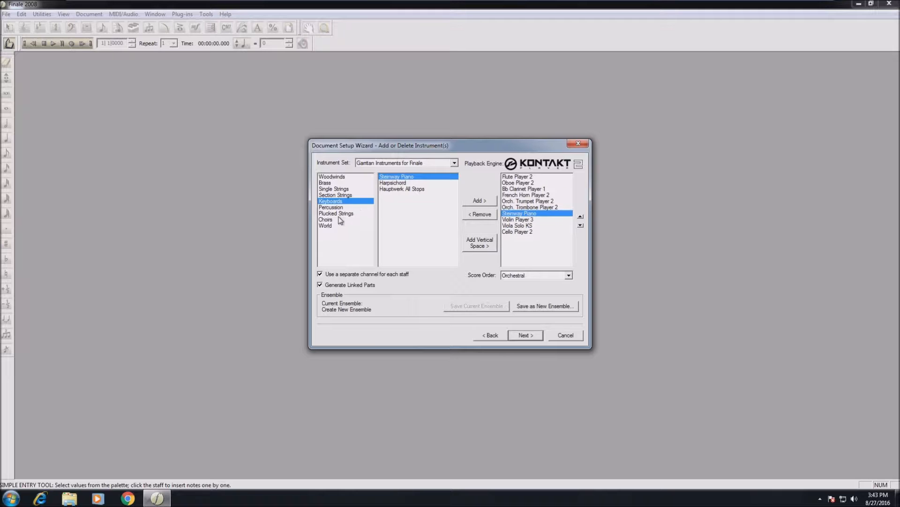
- Leave the score information blank and finish the wizard with common time, C Major and 31 measures
click(525, 336)
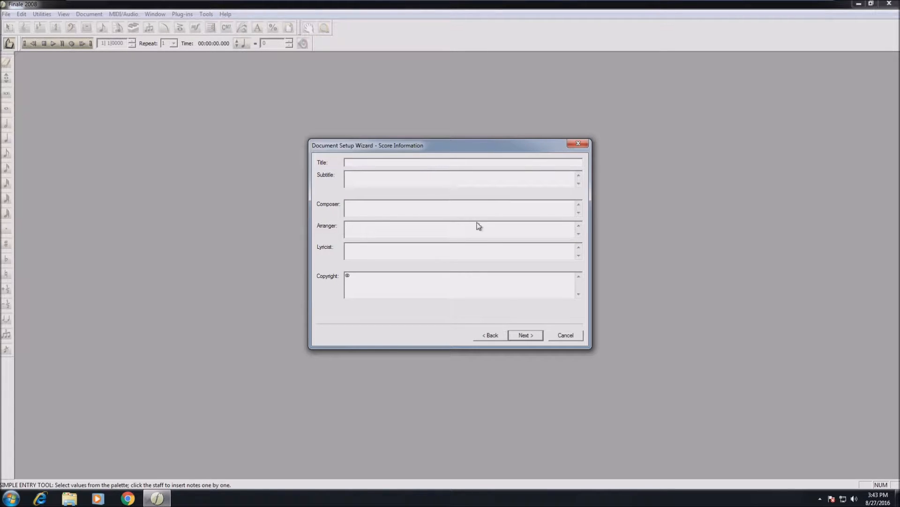
click(490, 334)
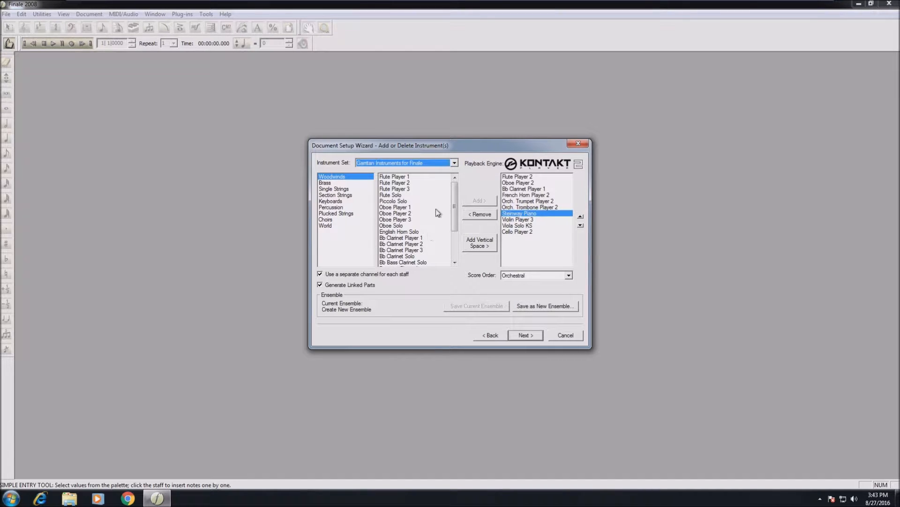
click(526, 335)
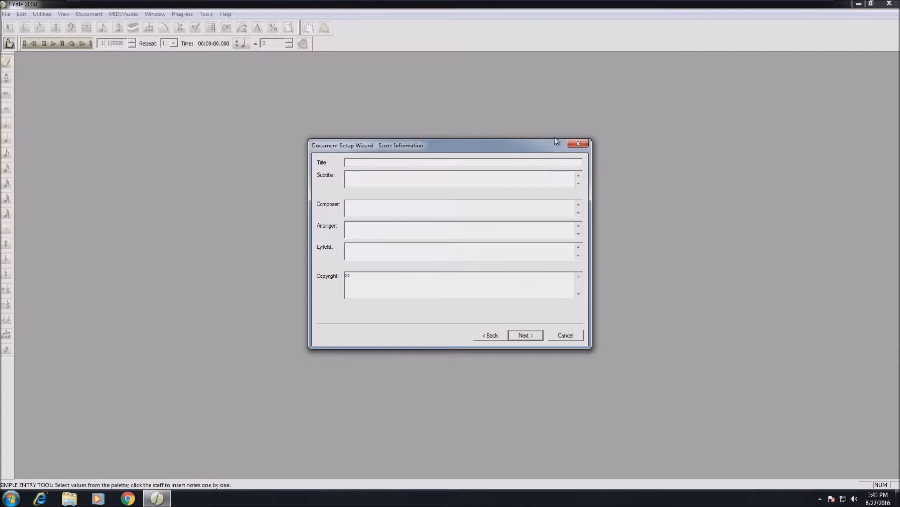
click(538, 337)
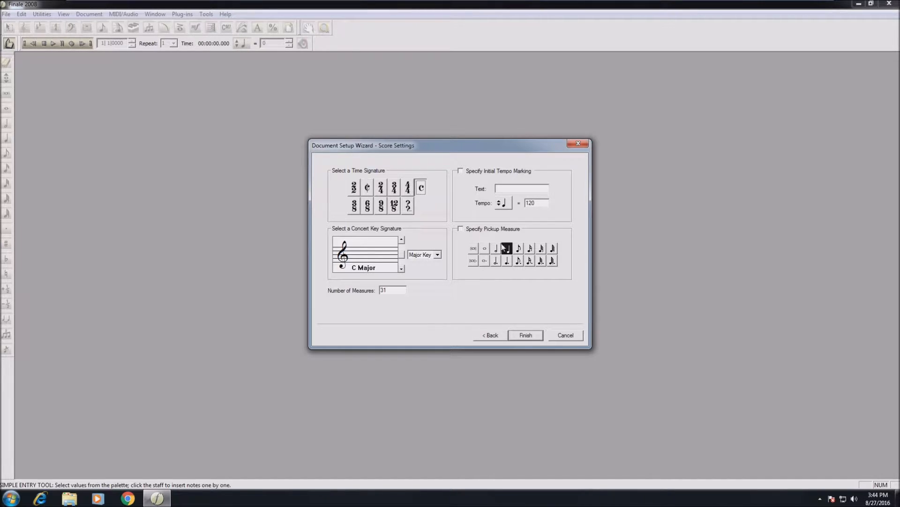
click(437, 254)
click(438, 254)
click(525, 335)
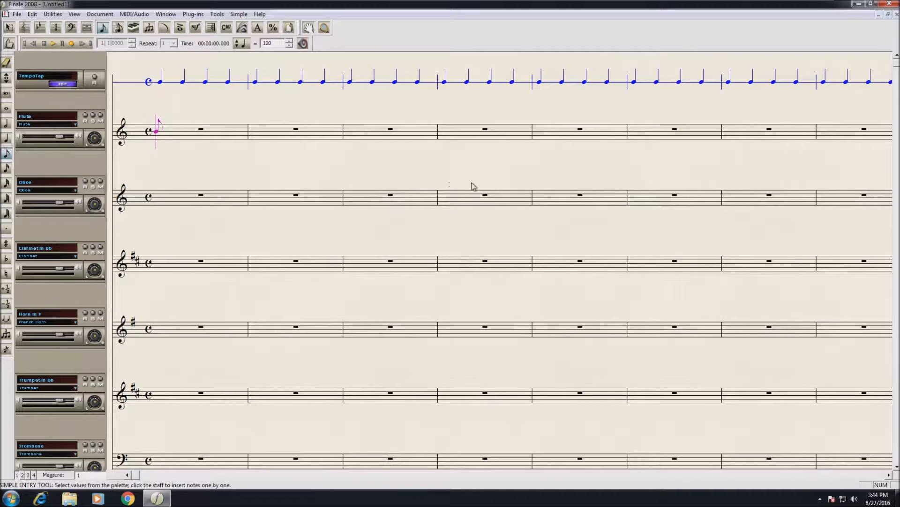
- Switch the new score to Page View and activate the Selection tool
key(ctrl+e)
key(ctrl+e)
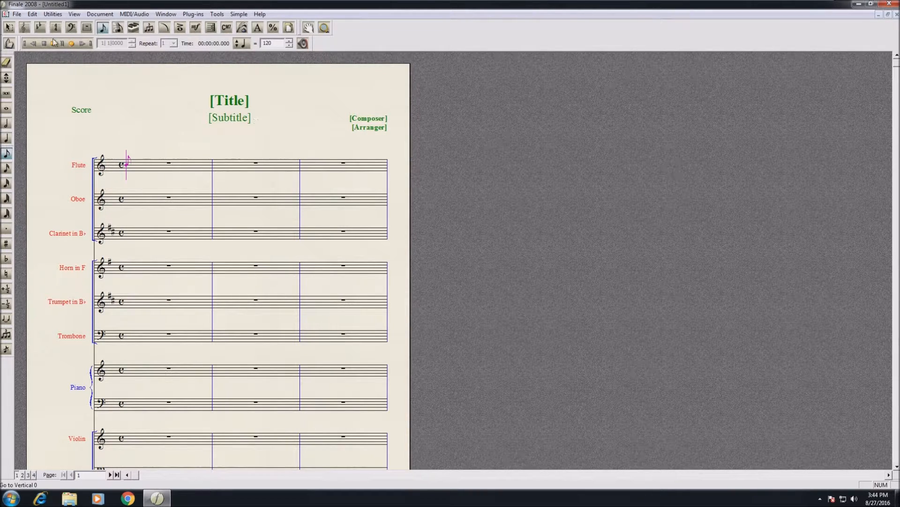
click(14, 28)
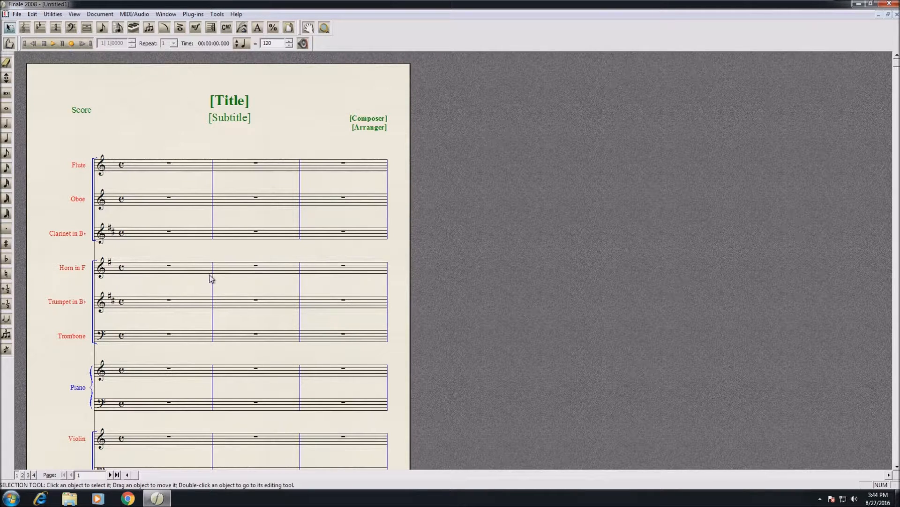
- Enlarge the score page to twice its displayed size
click(17, 14)
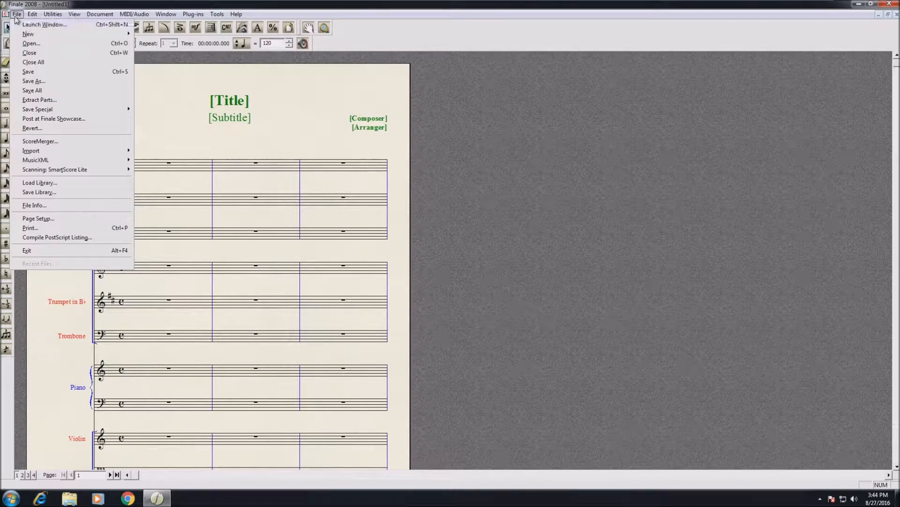
click(18, 16)
key(ctrl+2)
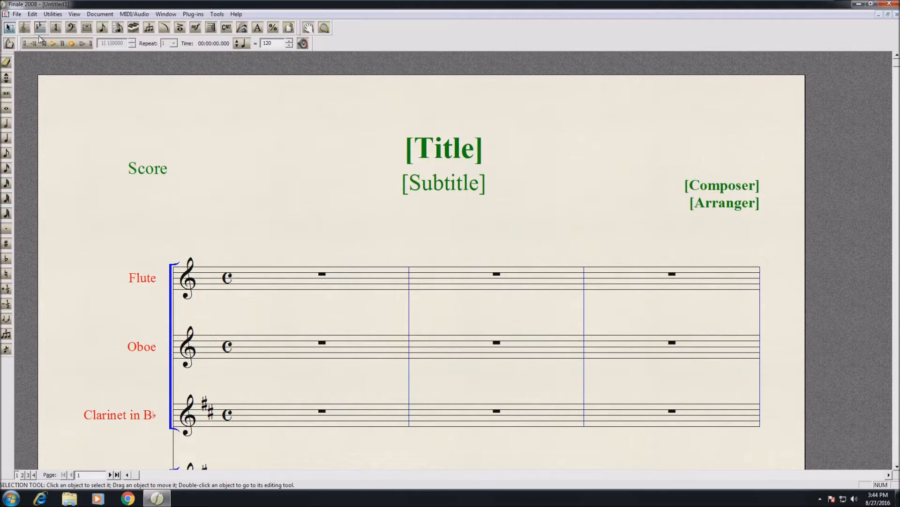
- Dock the single-button palette beside the main tool palette and move the playback controls toward the middle of their row
drag(9, 43, 342, 28)
drag(19, 41, 326, 42)
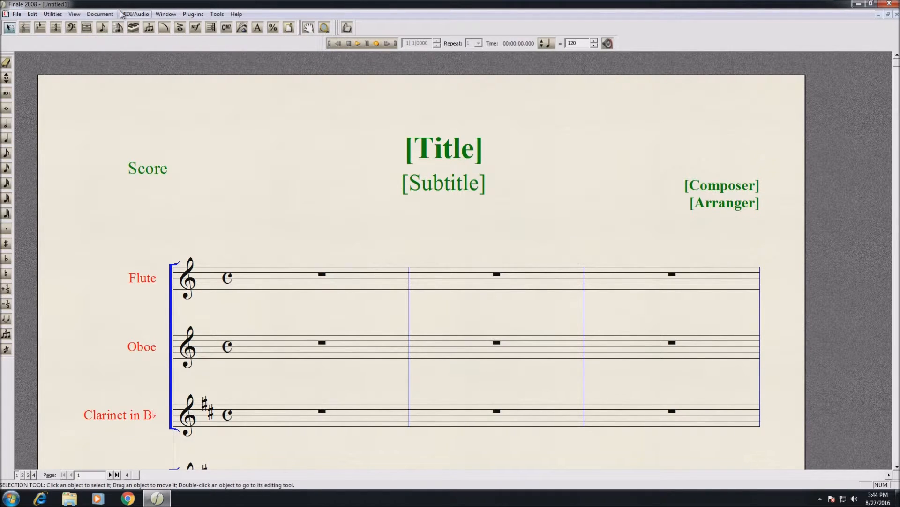
click(53, 15)
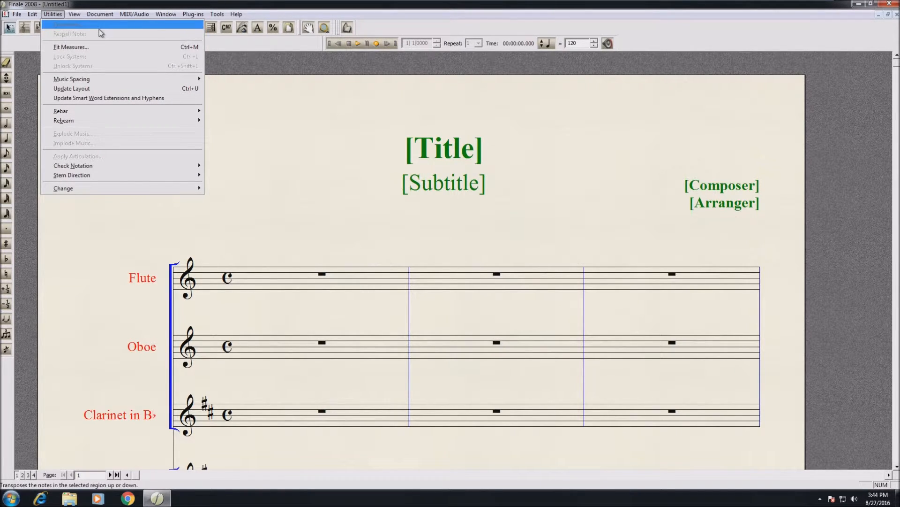
click(289, 86)
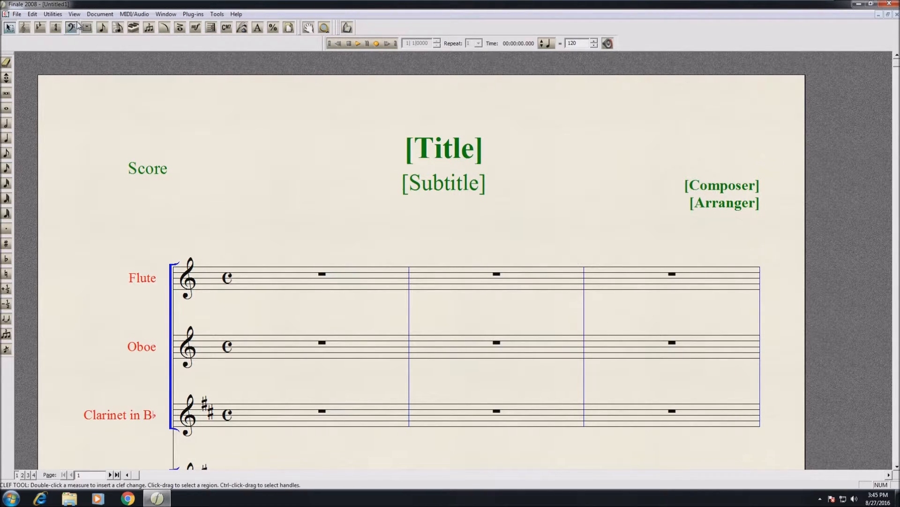
click(100, 14)
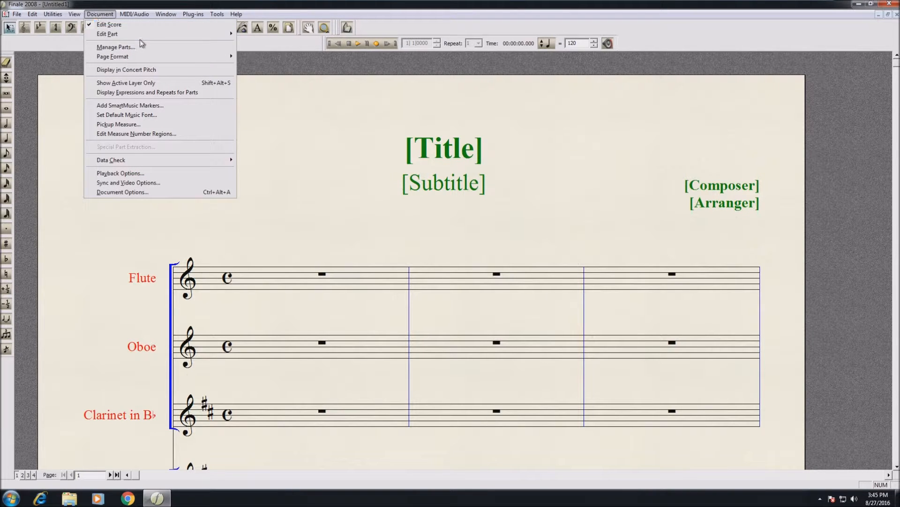
click(442, 234)
scroll(174, 159, down, 2)
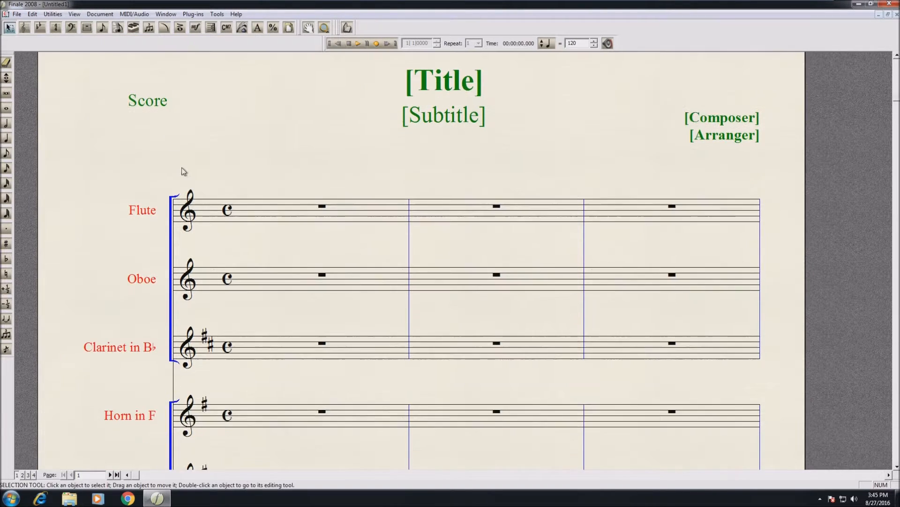
scroll(207, 202, down, 3)
scroll(217, 201, up, 2)
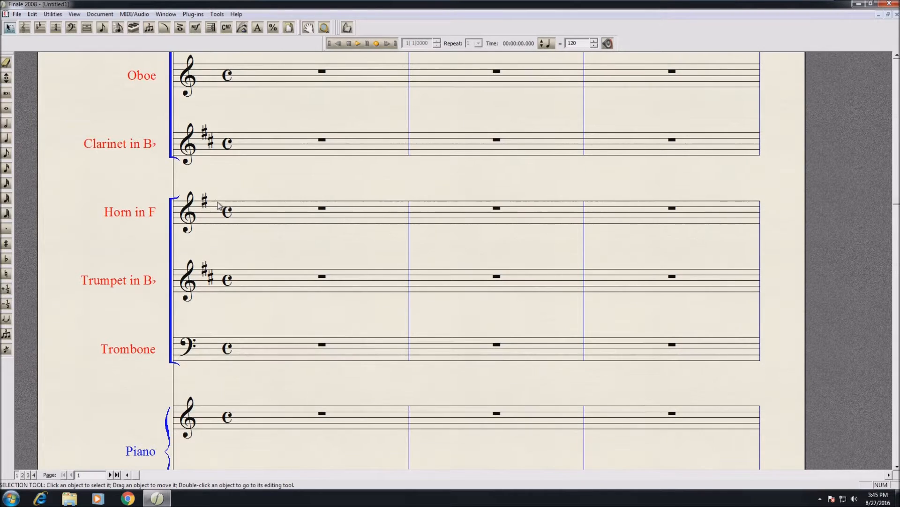
scroll(230, 208, up, 2)
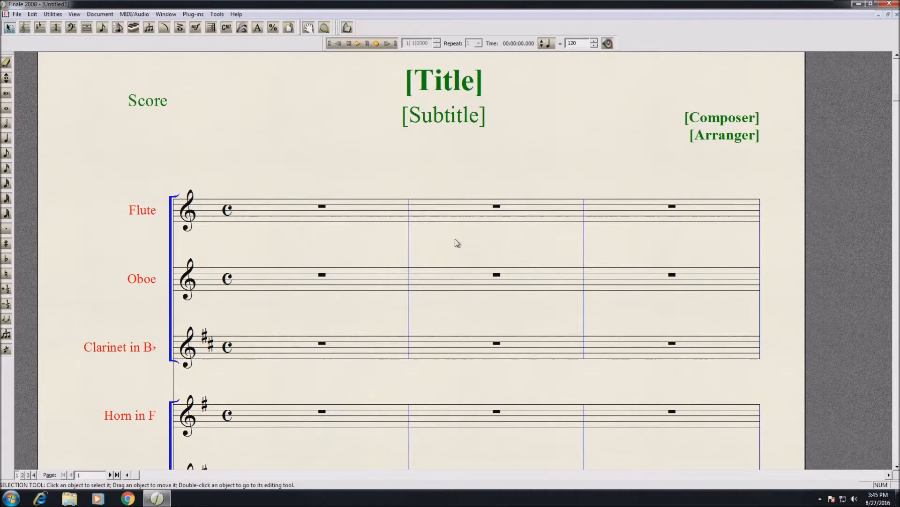
- Switch the score to Scroll View and reduce its display size until all staves from Flute to Cello fit
key(ctrl+e)
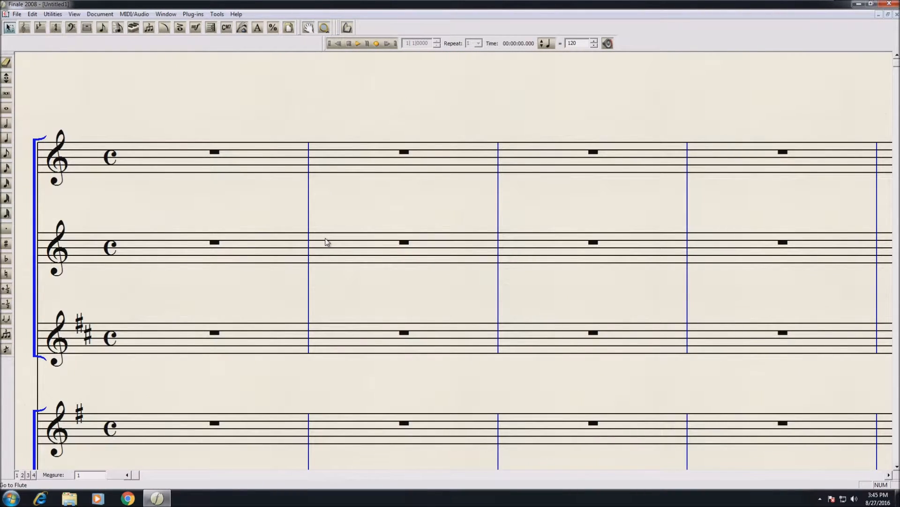
scroll(327, 242, down, 5)
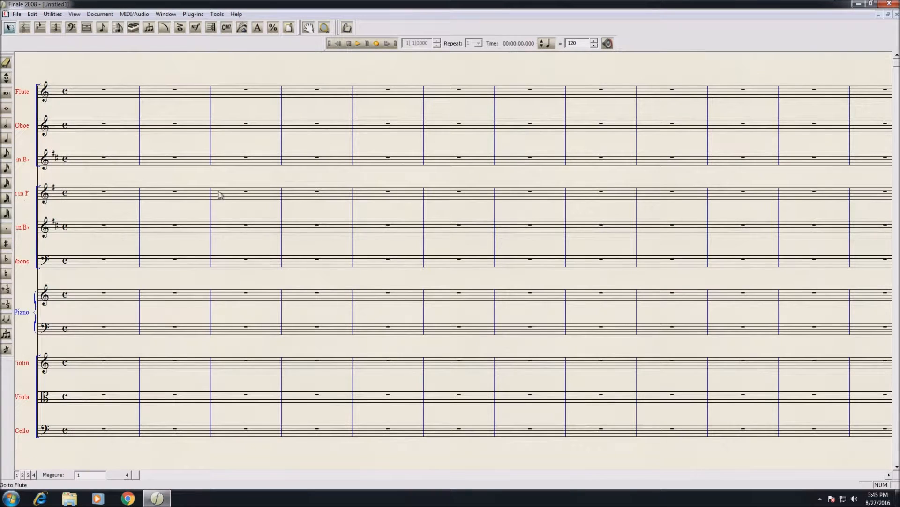
scroll(42, 94, down, 1)
scroll(41, 94, up, 1)
click(38, 90)
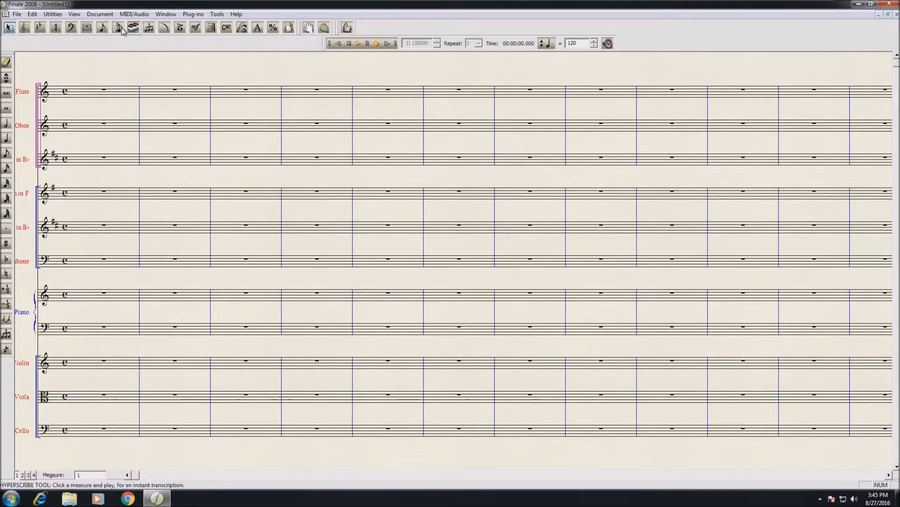
- Dock the vertical Simple Entry palette horizontally in the same row as the main tool palette
click(19, 15)
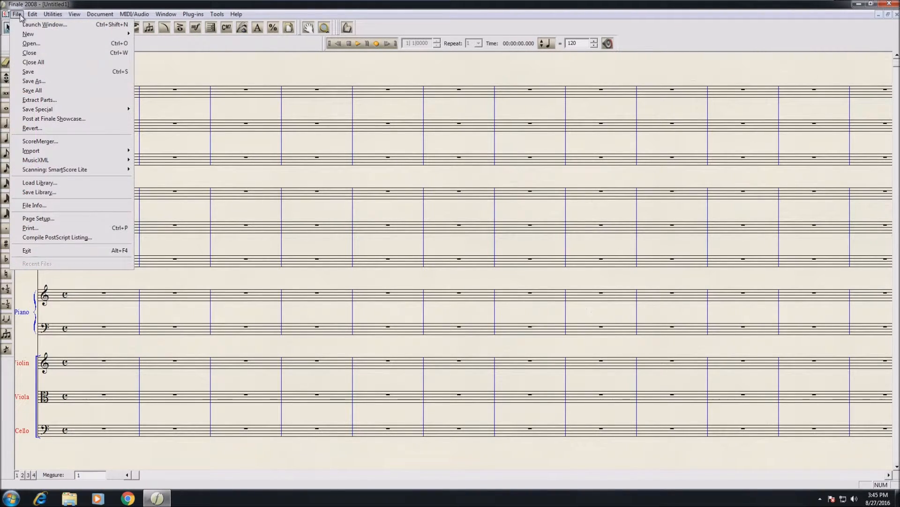
click(21, 15)
drag(6, 58, 500, 44)
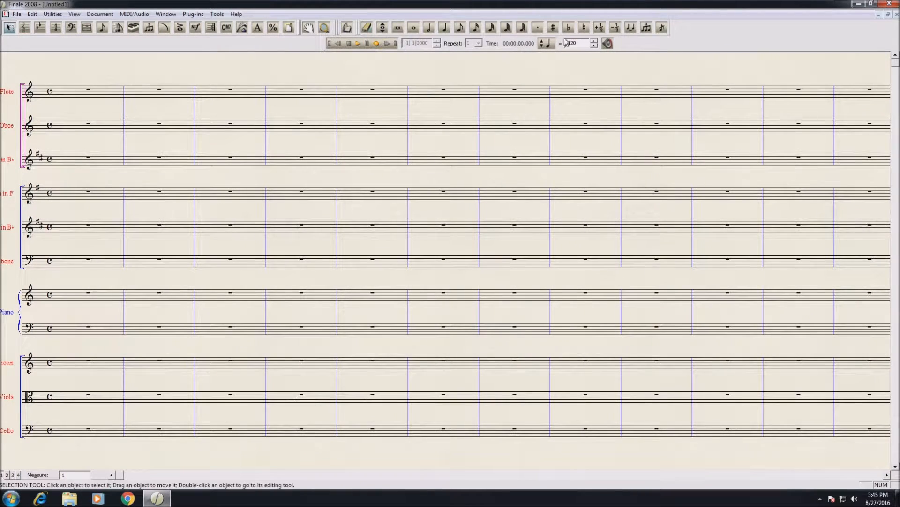
- Enter quarter notes in the first measure of every staff, two each in Flute and Trombone and one in the others
click(444, 28)
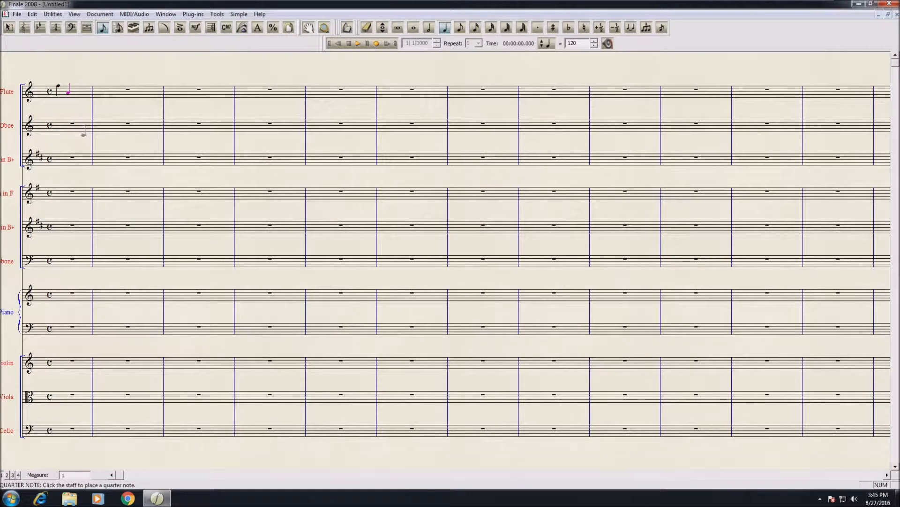
click(84, 160)
click(83, 193)
click(74, 231)
click(70, 257)
click(68, 265)
click(57, 332)
click(58, 363)
click(58, 397)
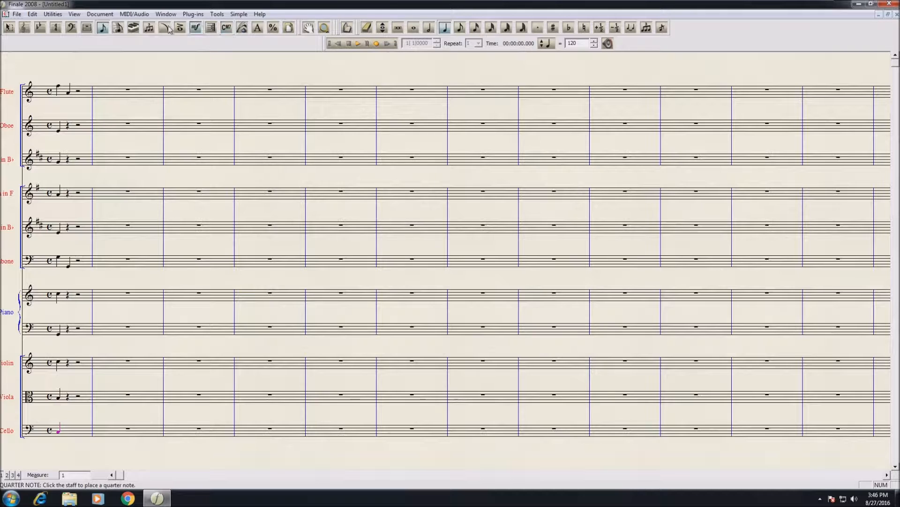
- Activate the Selection tool and play back the entered notes
click(9, 27)
click(359, 44)
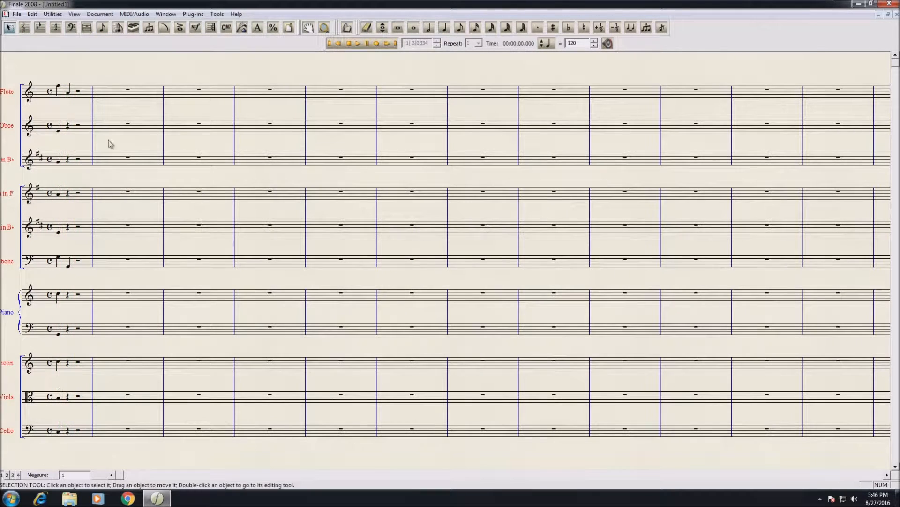
click(45, 14)
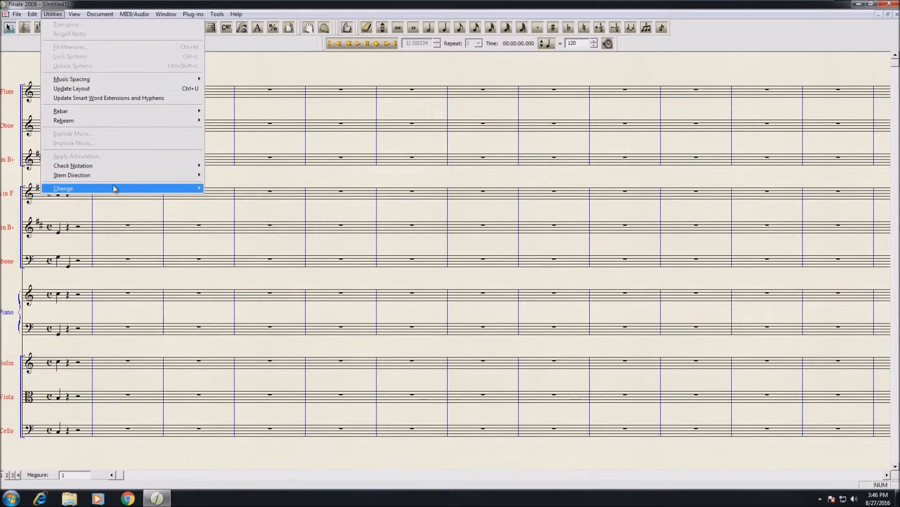
mouse_move(115, 186)
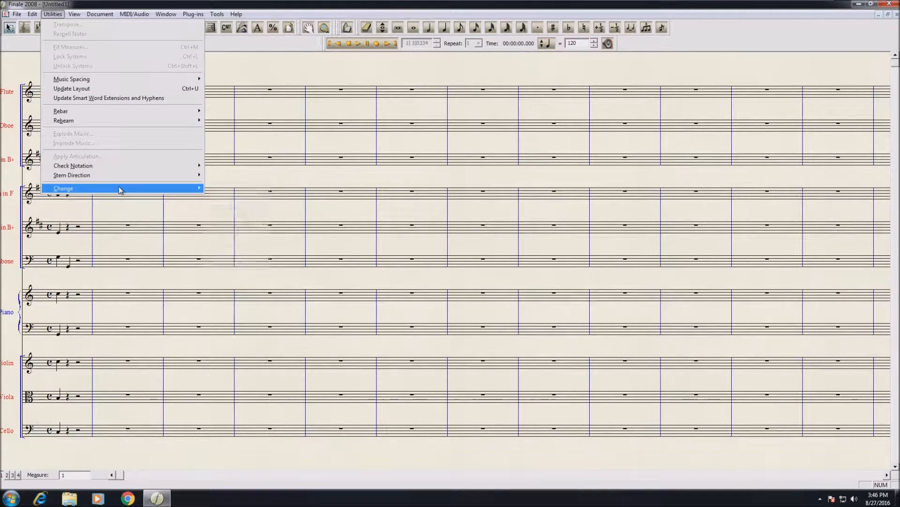
click(342, 123)
- Copy the Flute's first measure into measures 2 and 3, and its empty fourth measure into measure 5
click(75, 91)
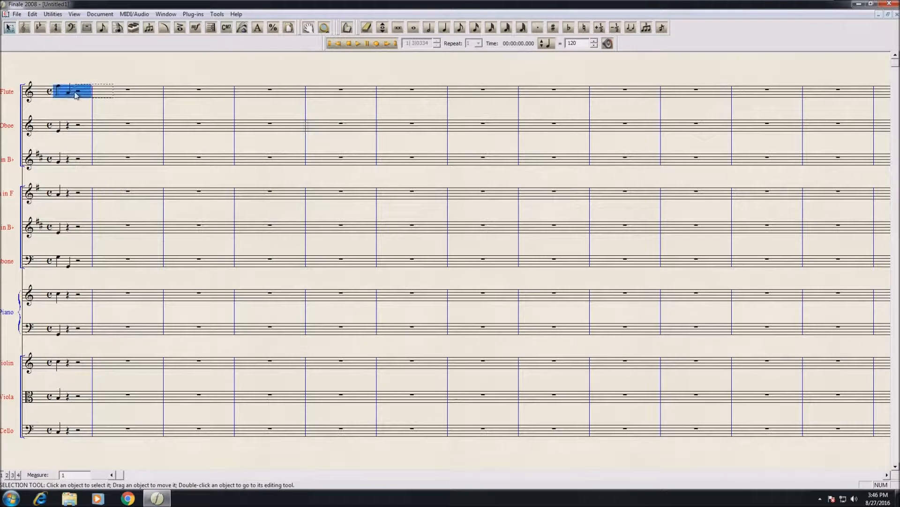
alt+click(124, 89)
alt+click(166, 91)
click(227, 91)
alt+click(271, 88)
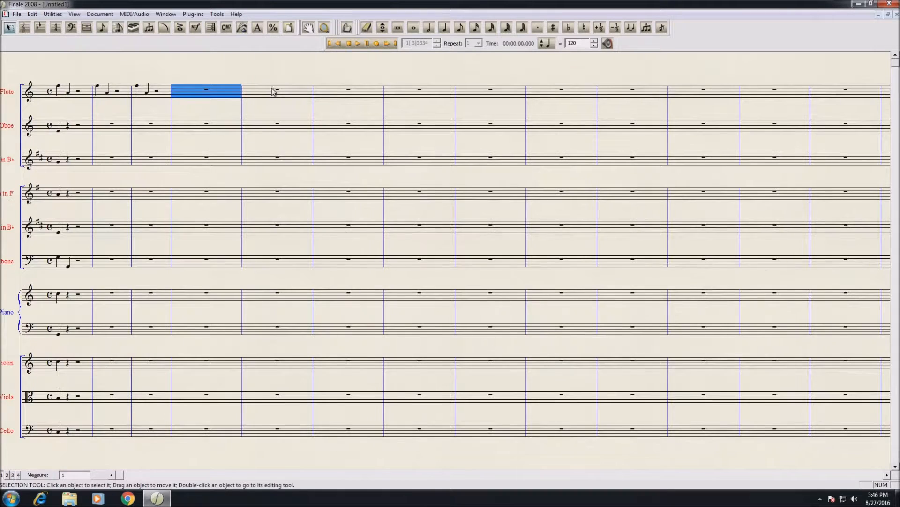
click(183, 80)
- Apply note spacing to the entire score and clear the selection
click(89, 96)
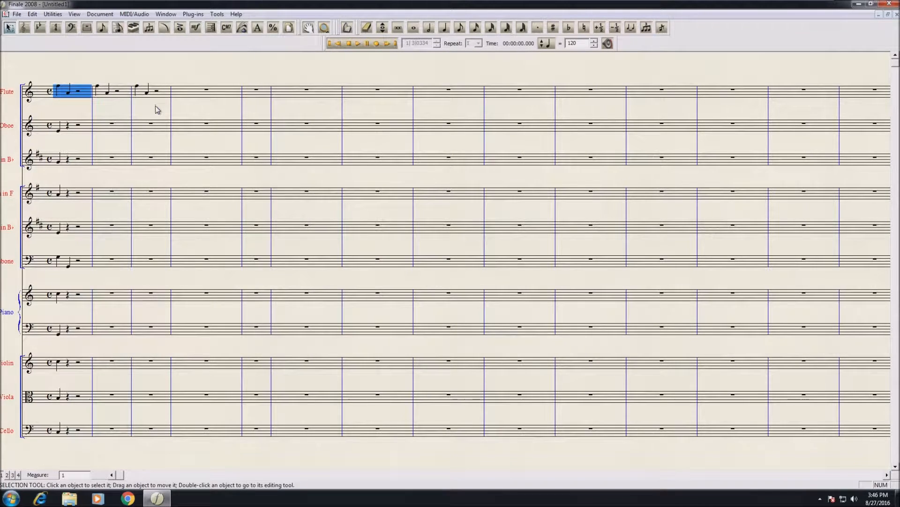
key(ctrl+a)
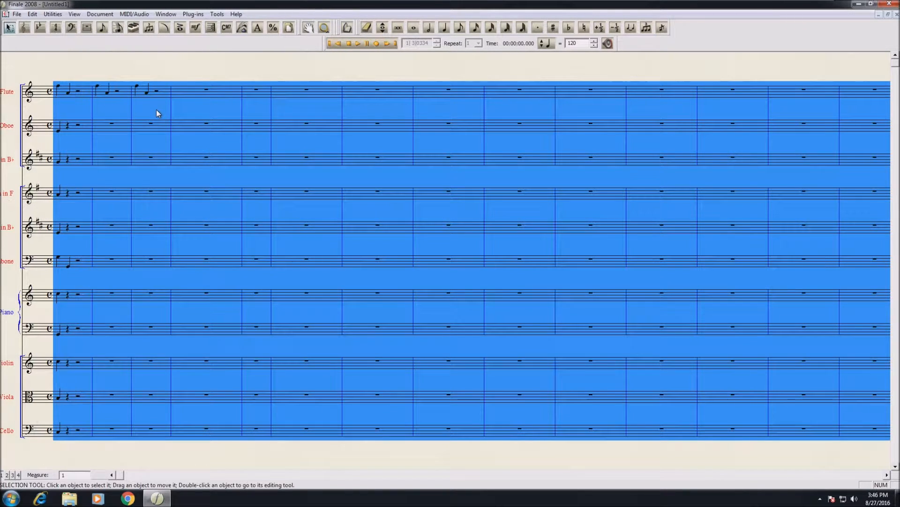
key(4)
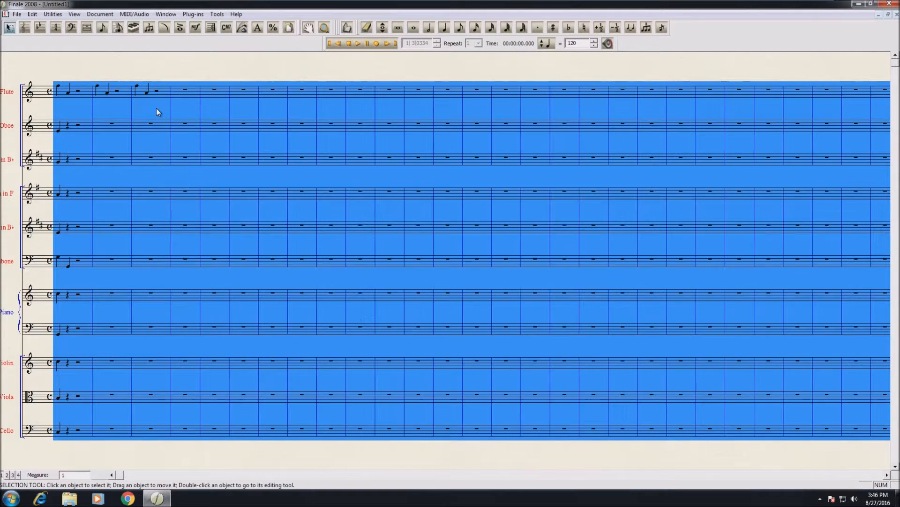
click(171, 75)
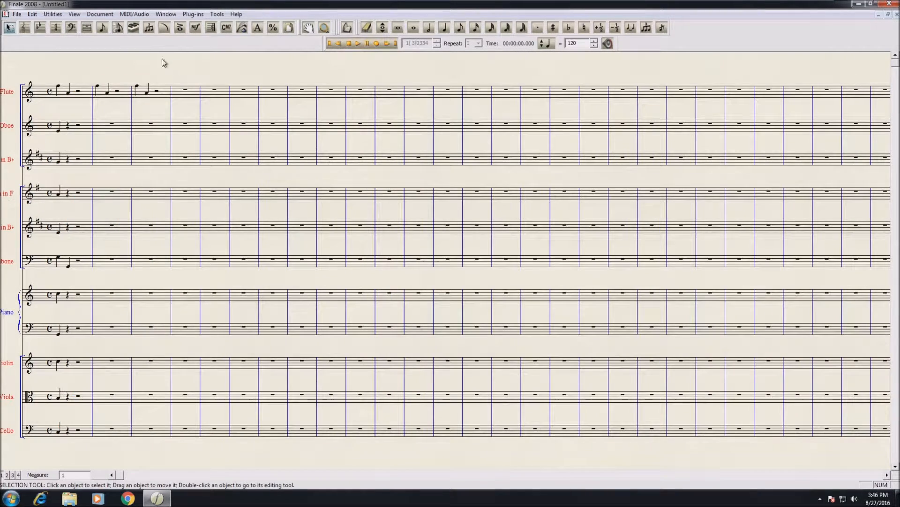
click(52, 15)
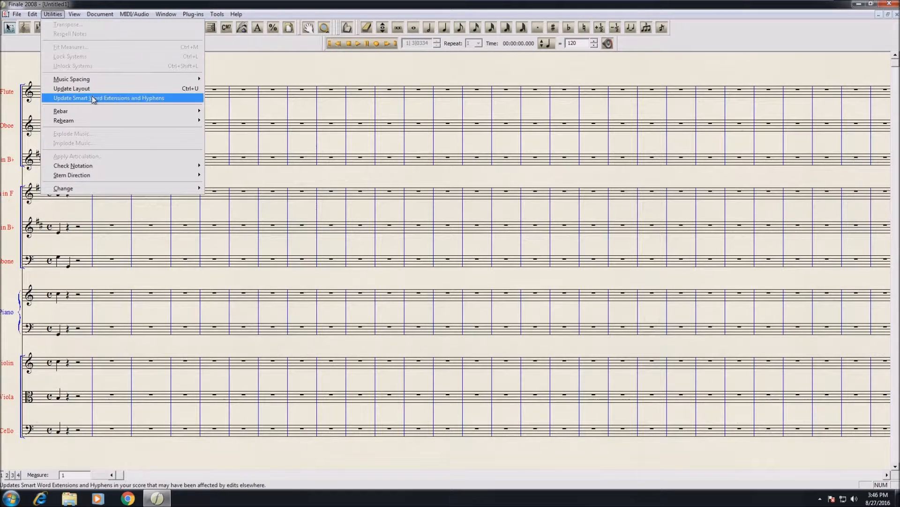
mouse_move(107, 78)
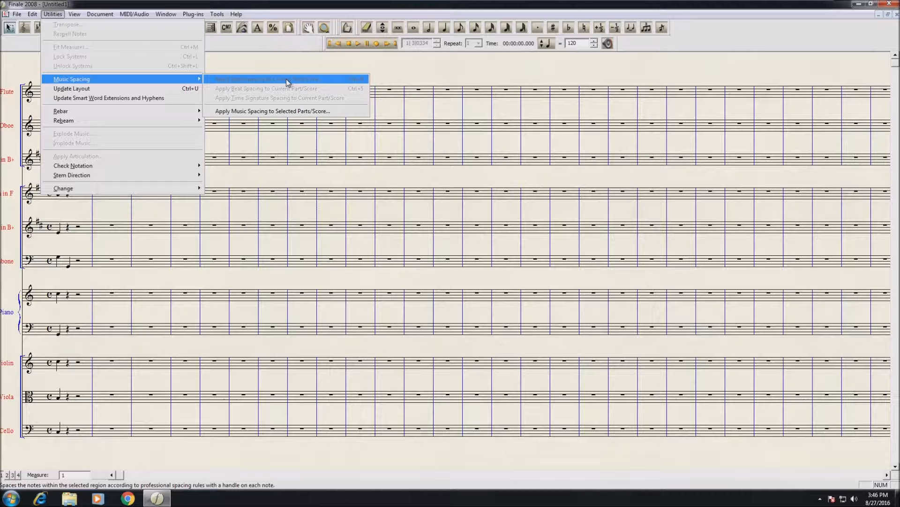
click(411, 109)
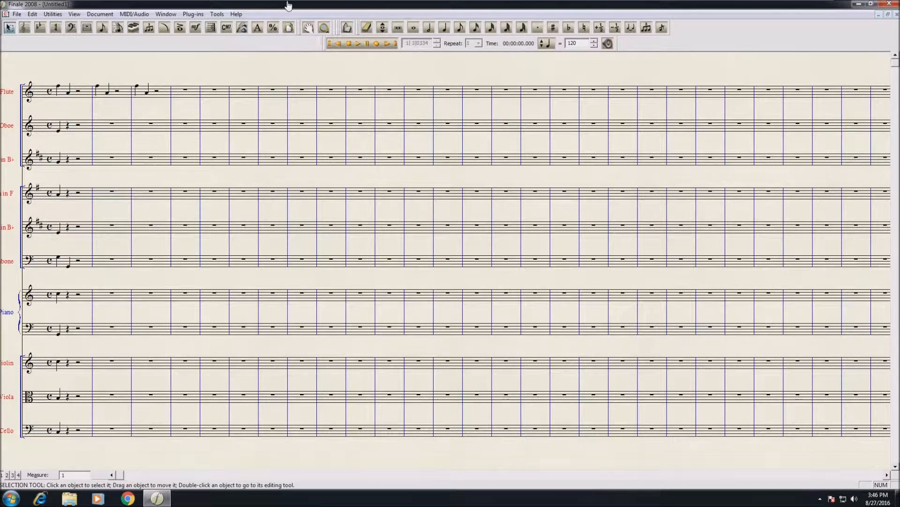
click(324, 27)
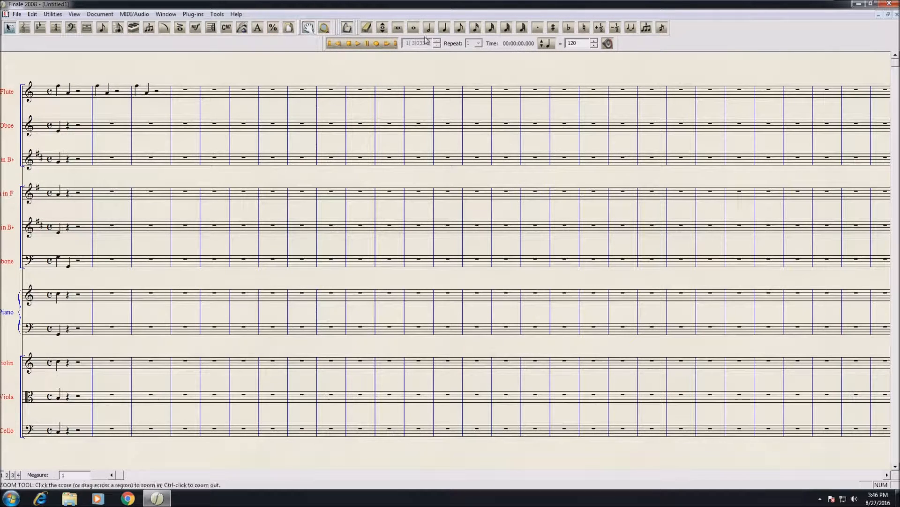
- Open the VST setup and bring up the KontaktPlayer2 editor for channels 1-16
click(133, 14)
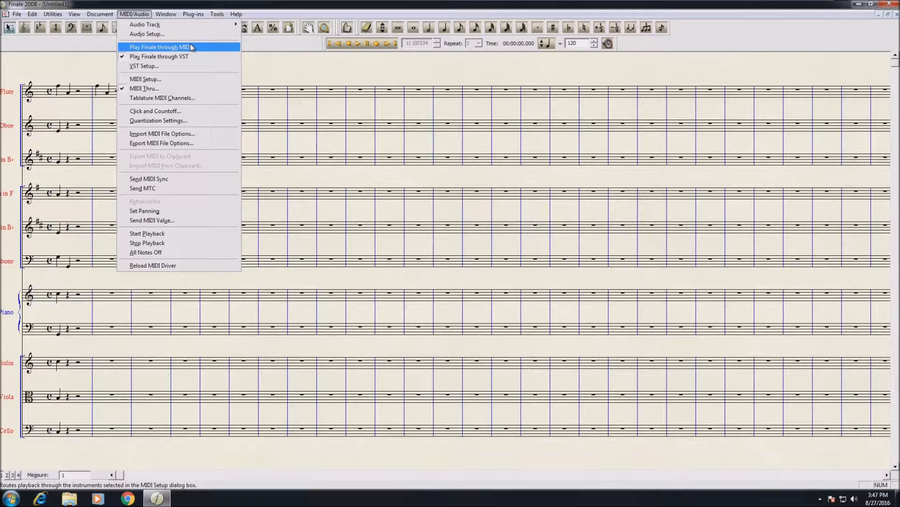
click(177, 67)
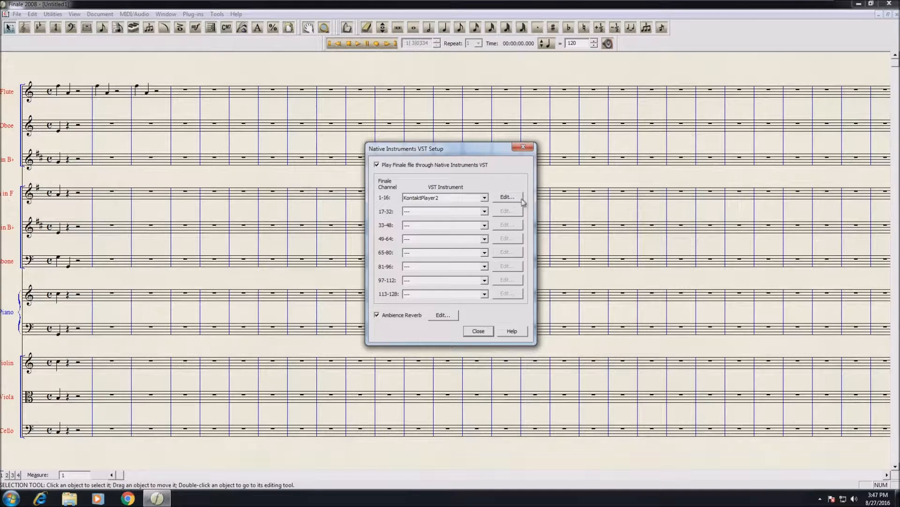
click(507, 197)
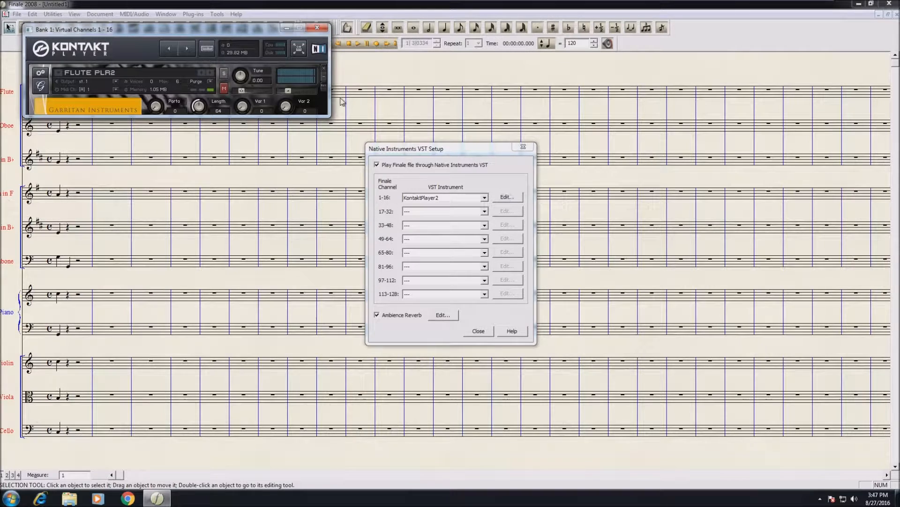
- Enlarge and reposition the Kontakt Player window to inspect the flute's controls and keyboard, and close it
drag(277, 23, 450, 59)
drag(516, 145, 580, 207)
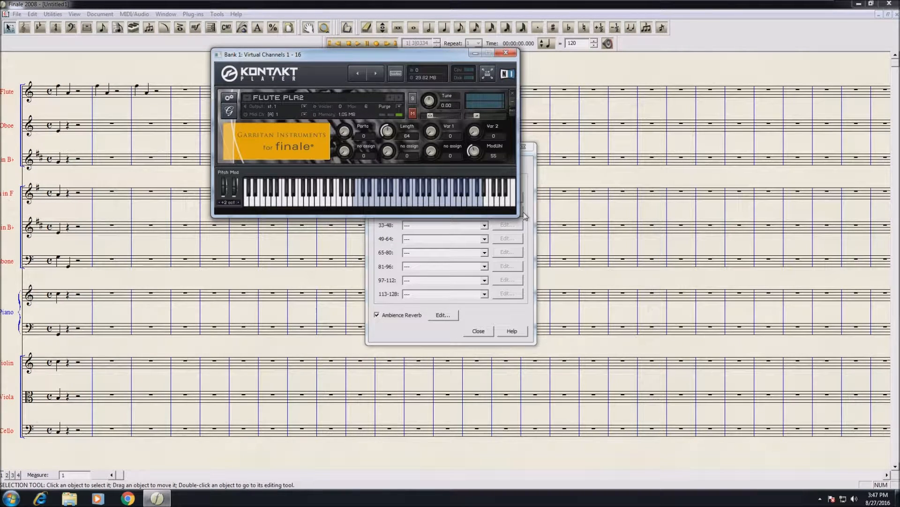
drag(515, 216, 577, 370)
drag(518, 216, 583, 375)
drag(354, 57, 483, 93)
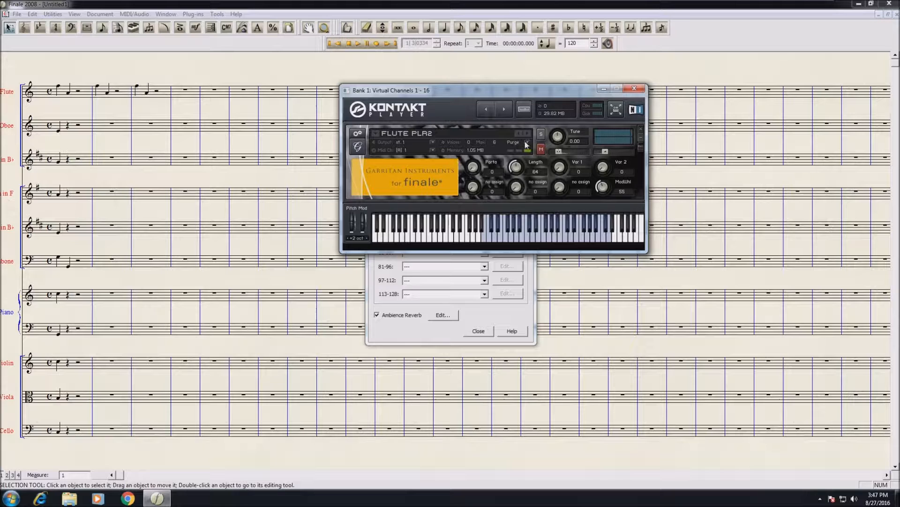
click(634, 89)
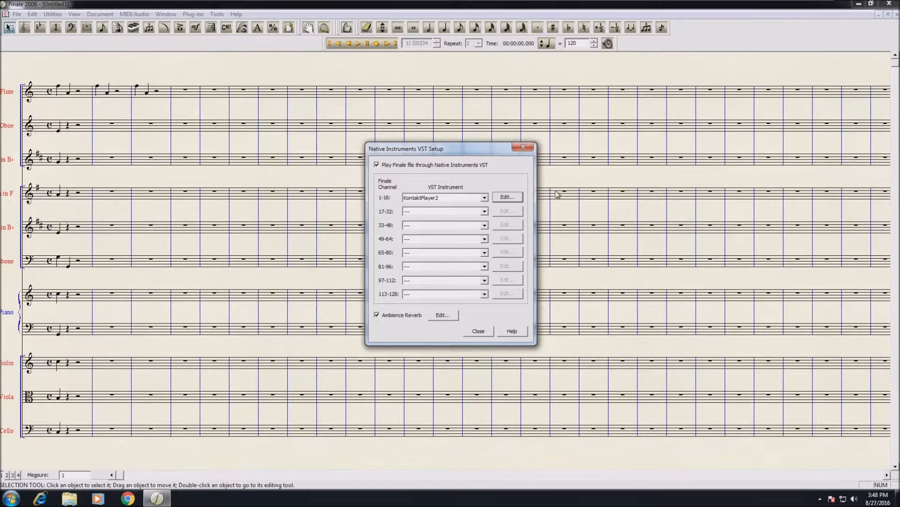
- Switch the VST instrument for channels 1-16 to SmartMusic SoftSynth, and restore KontaktPlayer2
click(485, 199)
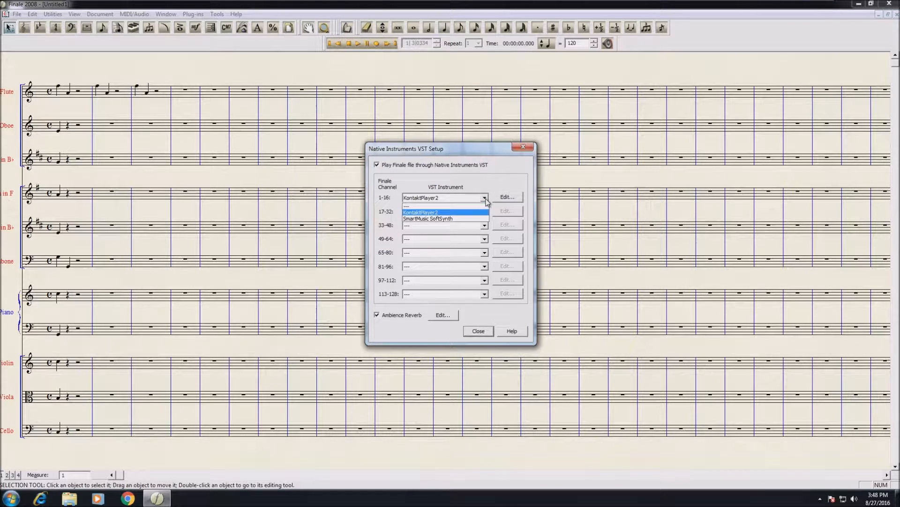
click(471, 219)
click(485, 198)
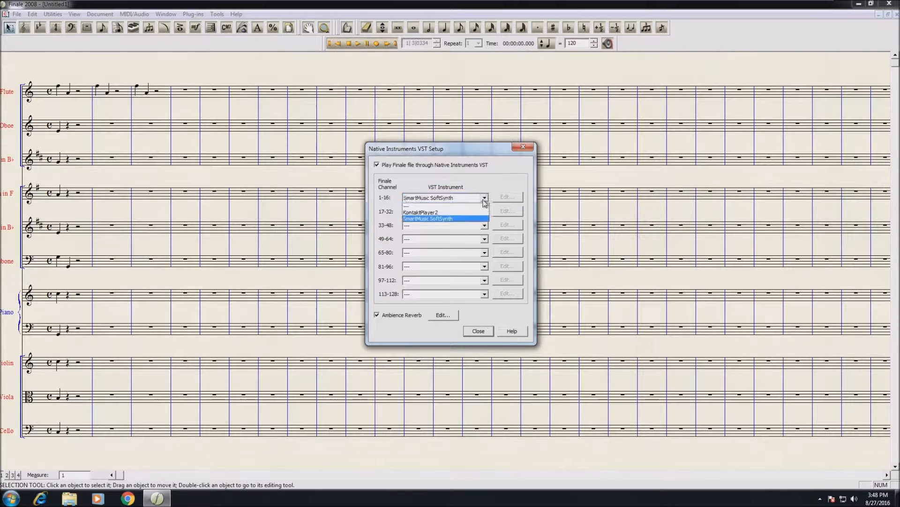
click(446, 212)
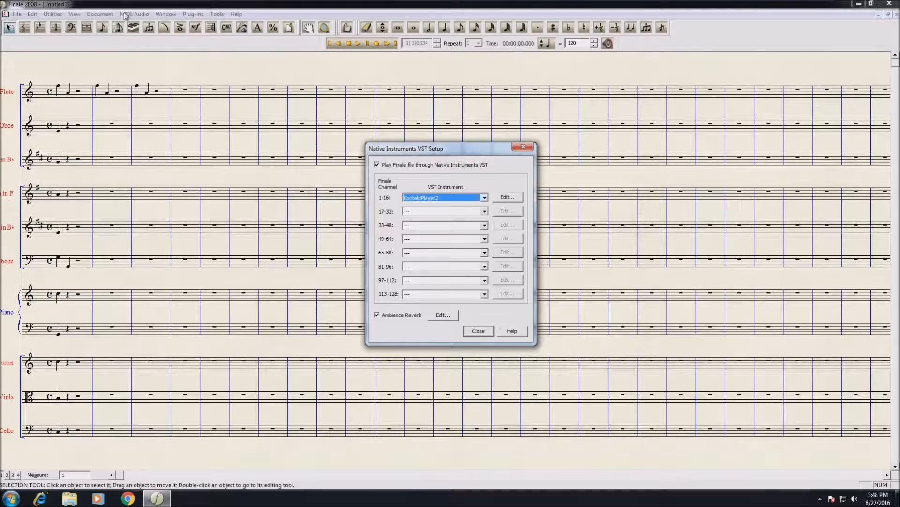
- Inspect the Garritan Ambience reverb editor twice, and close both it and the VST setup
click(191, 17)
click(442, 314)
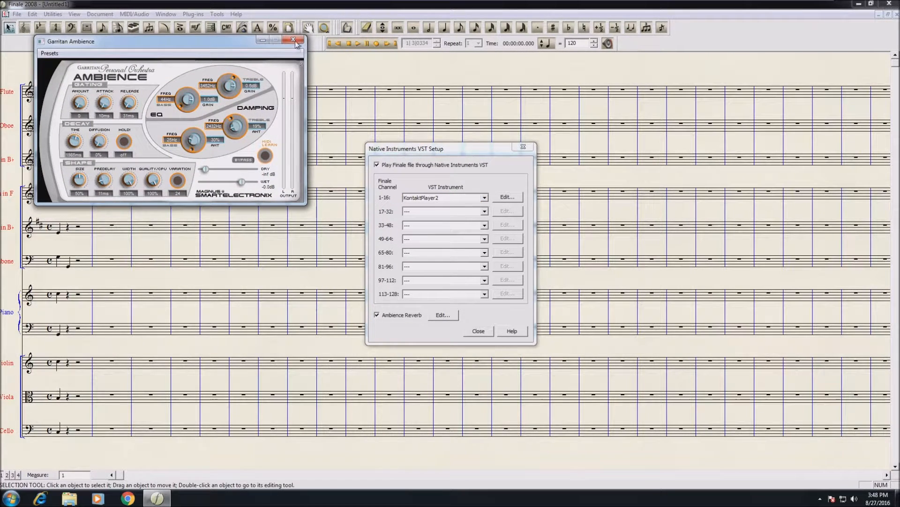
click(293, 40)
click(445, 318)
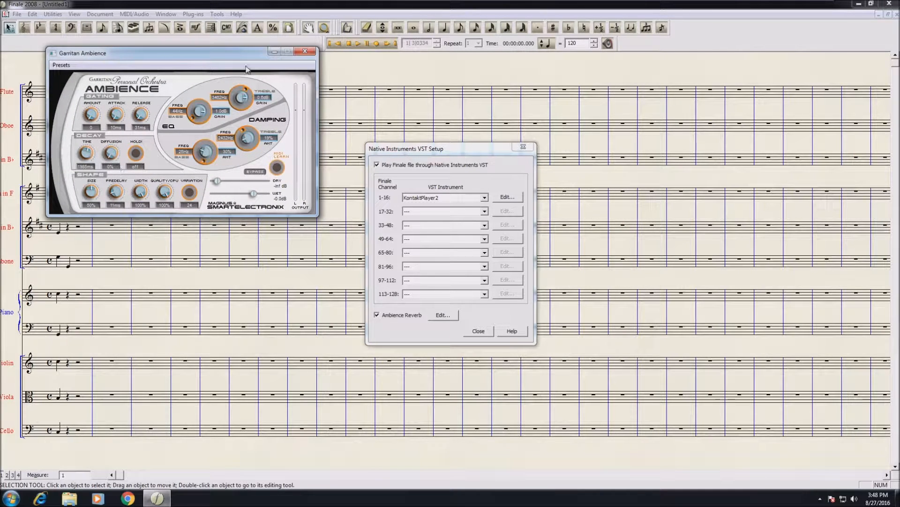
click(309, 52)
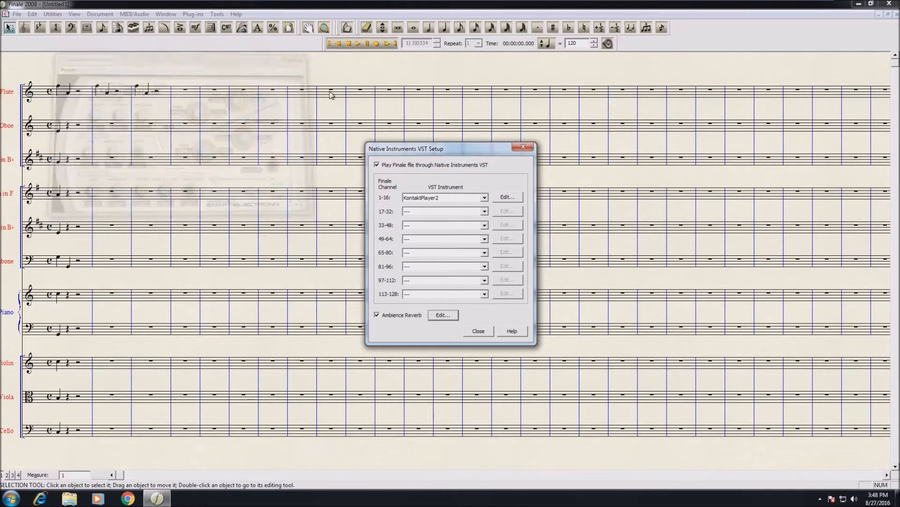
click(479, 331)
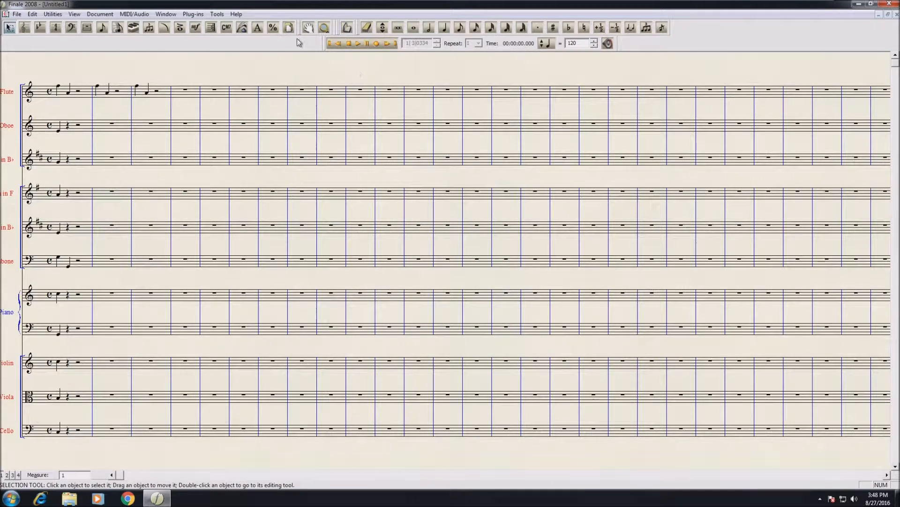
- In the program options for palettes and backgrounds, disable closing subsidiary palettes when leaving a tool, and confirm
click(33, 15)
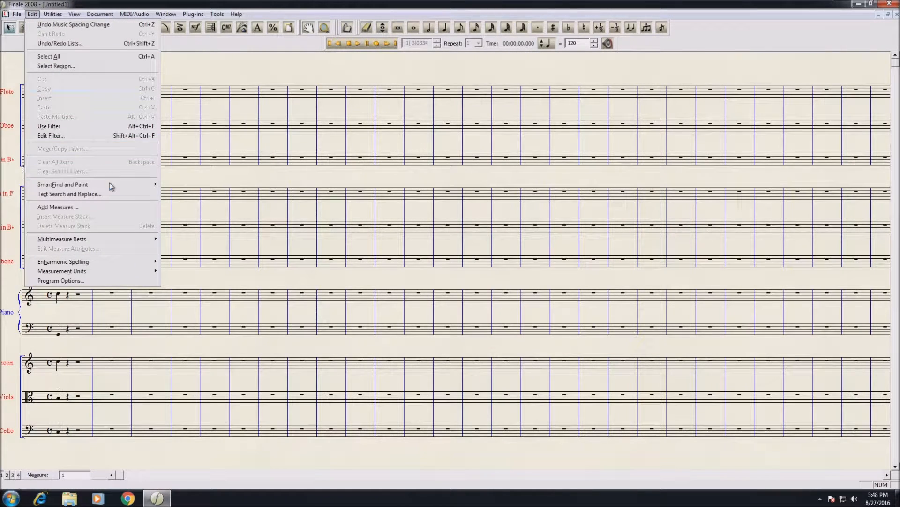
mouse_move(112, 185)
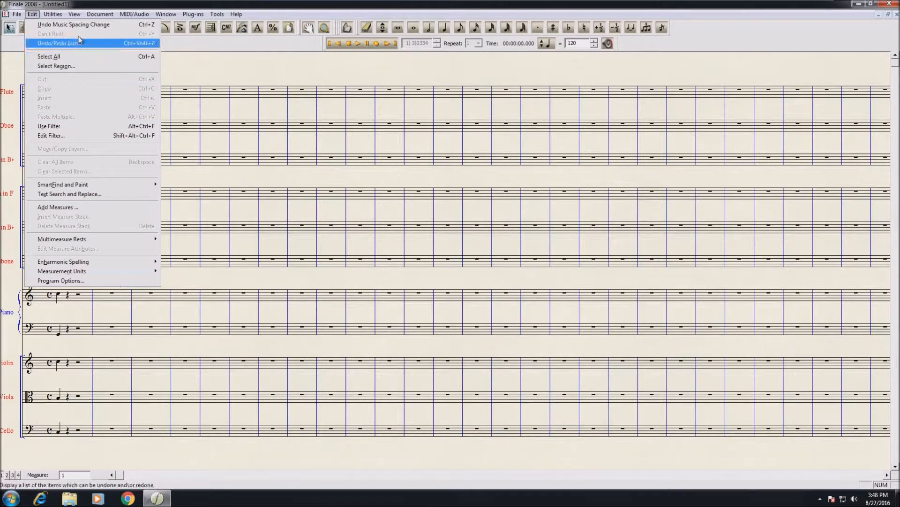
click(56, 17)
click(32, 15)
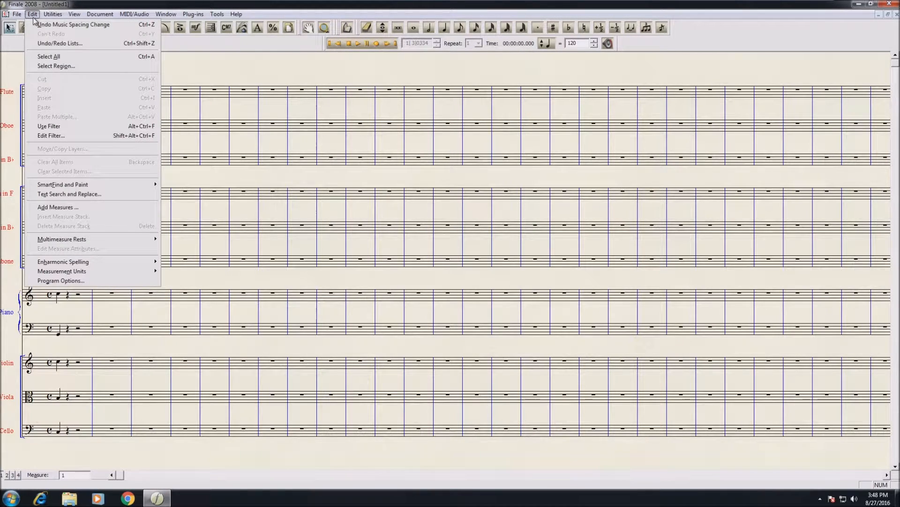
click(66, 280)
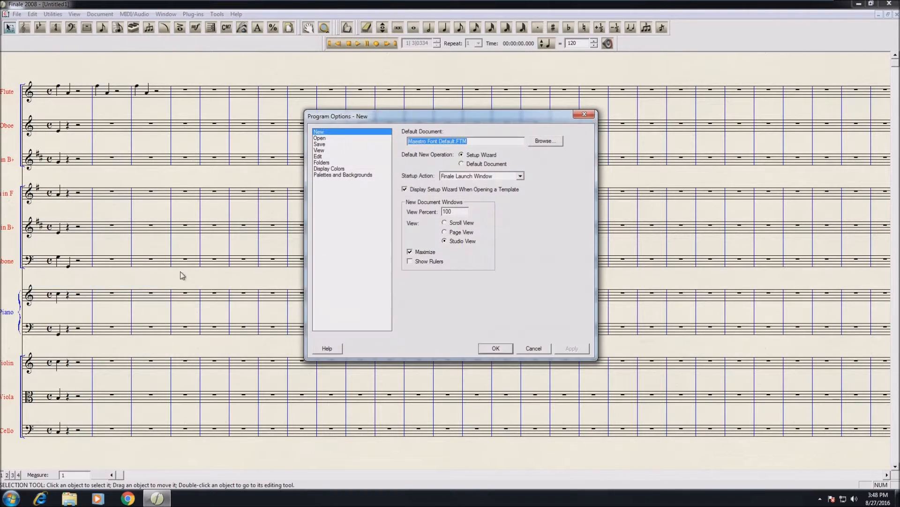
click(359, 176)
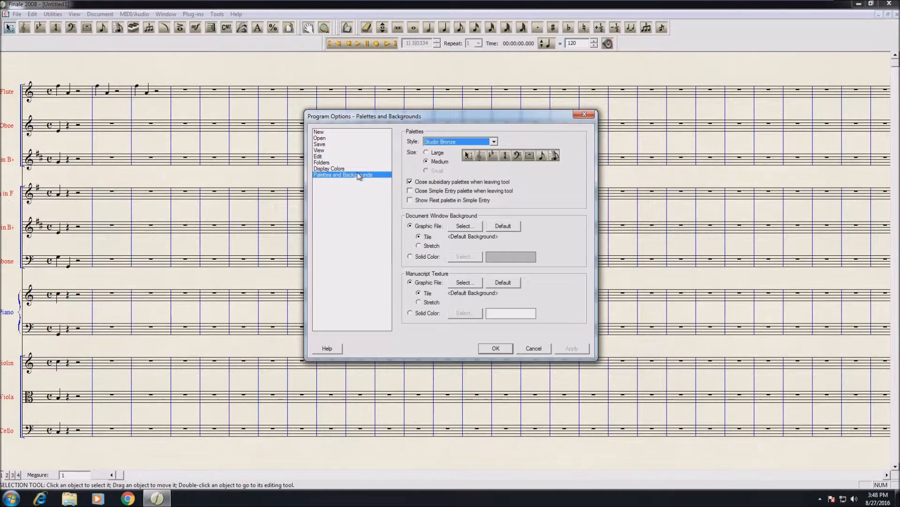
click(433, 184)
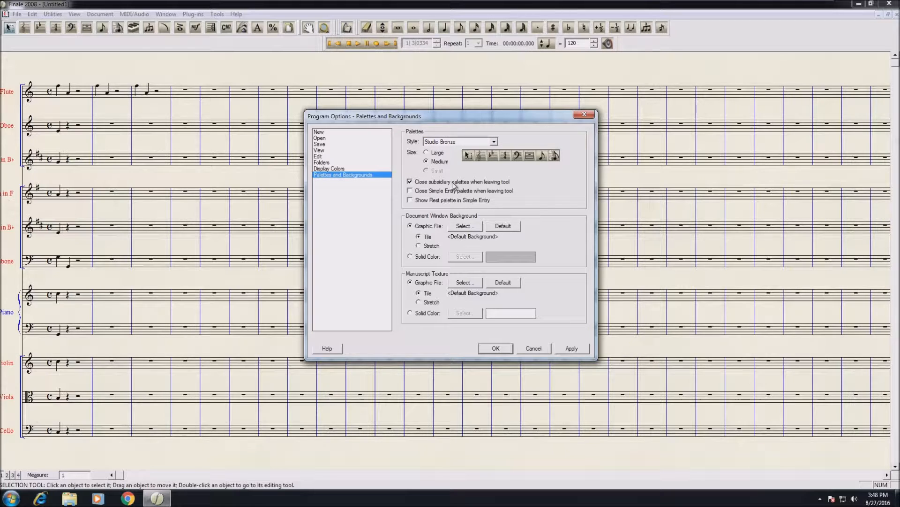
click(410, 183)
click(506, 347)
- Activate the Smart Shape tool and dock its palette horizontally below the main tool palette
click(165, 30)
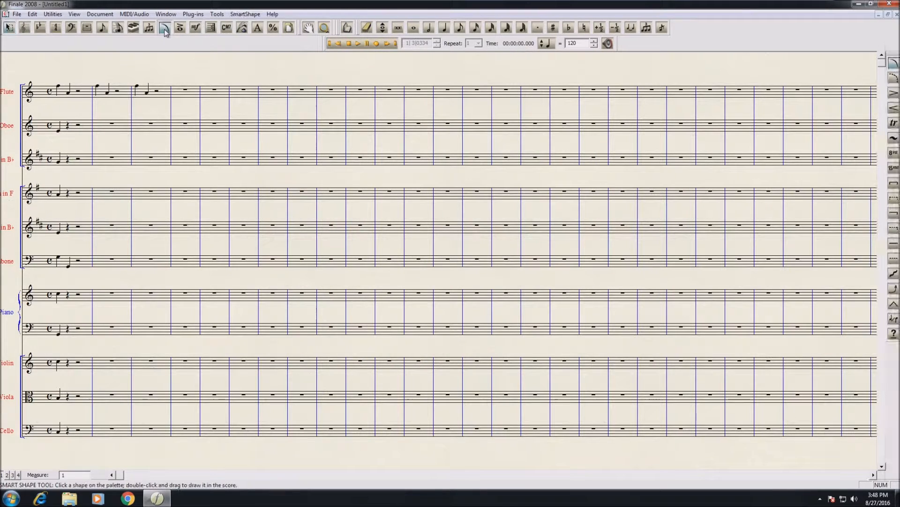
drag(893, 54, 27, 39)
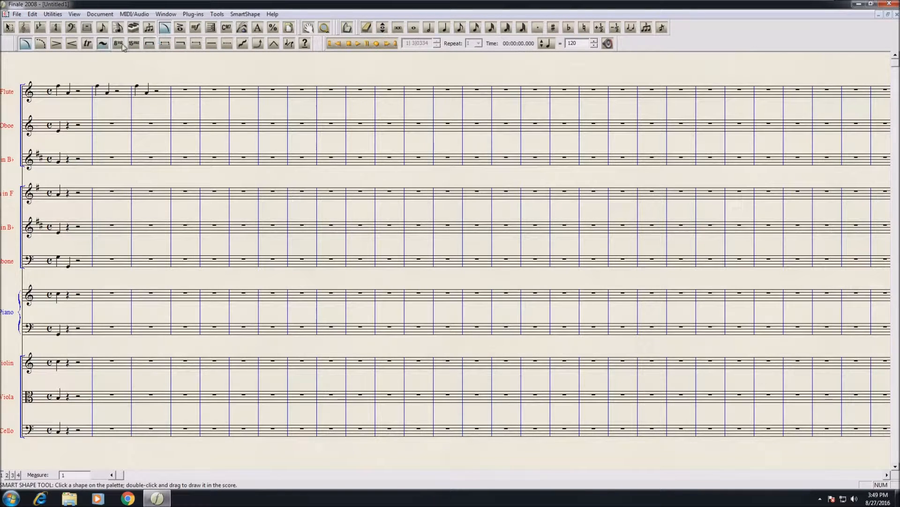
click(241, 44)
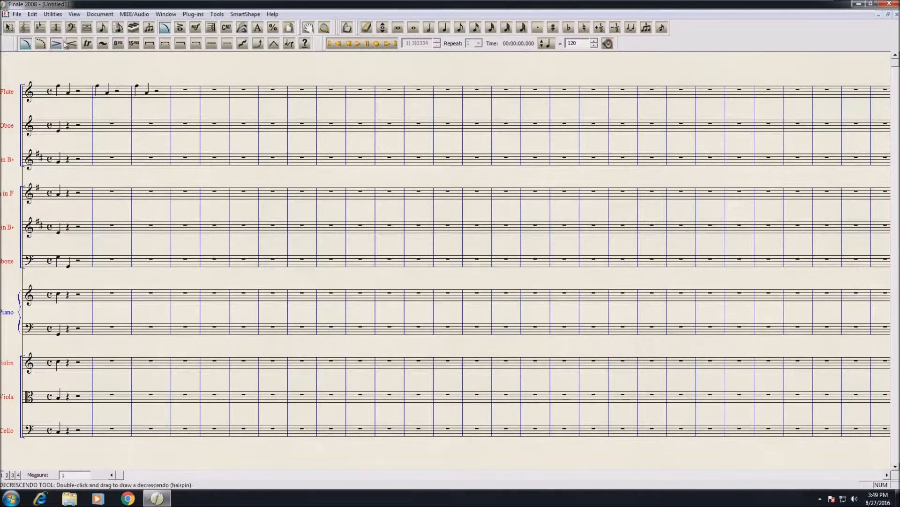
click(164, 44)
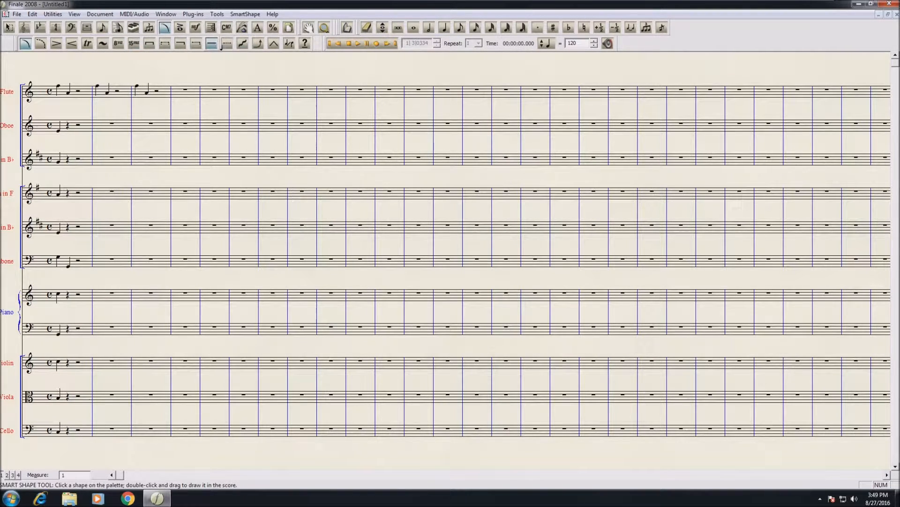
- Shift the Smart Shape palette to the start of its row and move the playback controls up against it
drag(17, 44, 4, 42)
drag(327, 44, 306, 43)
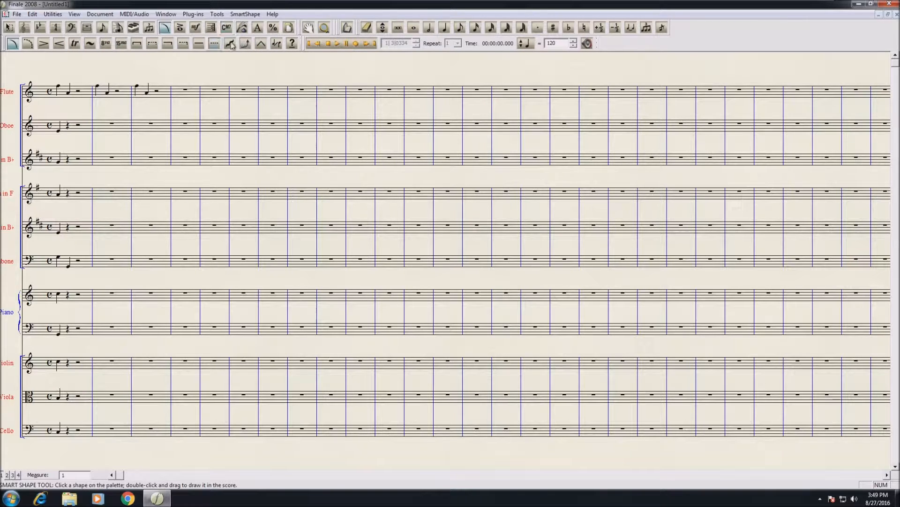
drag(283, 45, 279, 45)
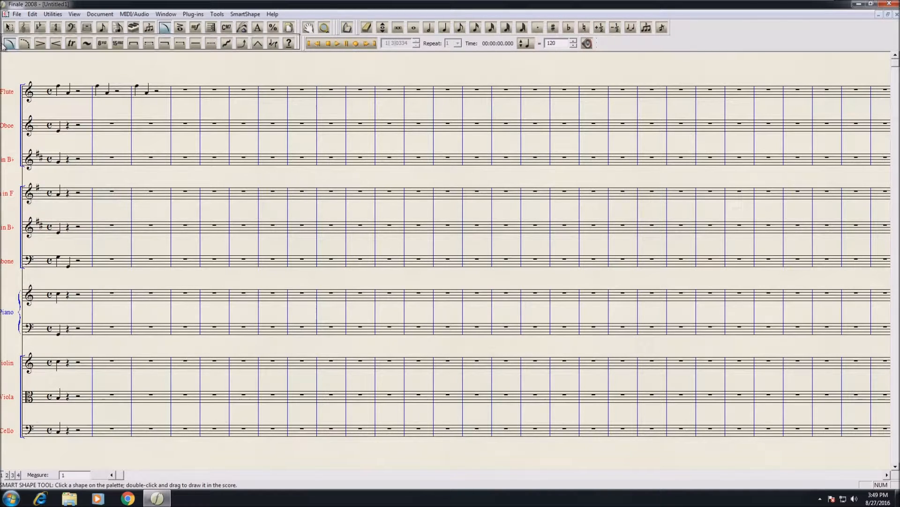
drag(4, 45, 9, 45)
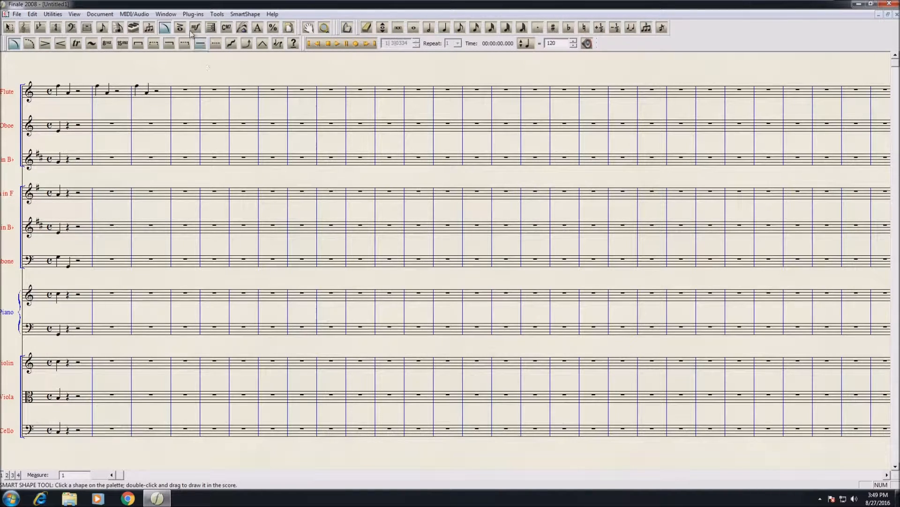
- With the Staff tool, examine the Flute's staff attributes and the list of available staves, and close the dialog
click(24, 27)
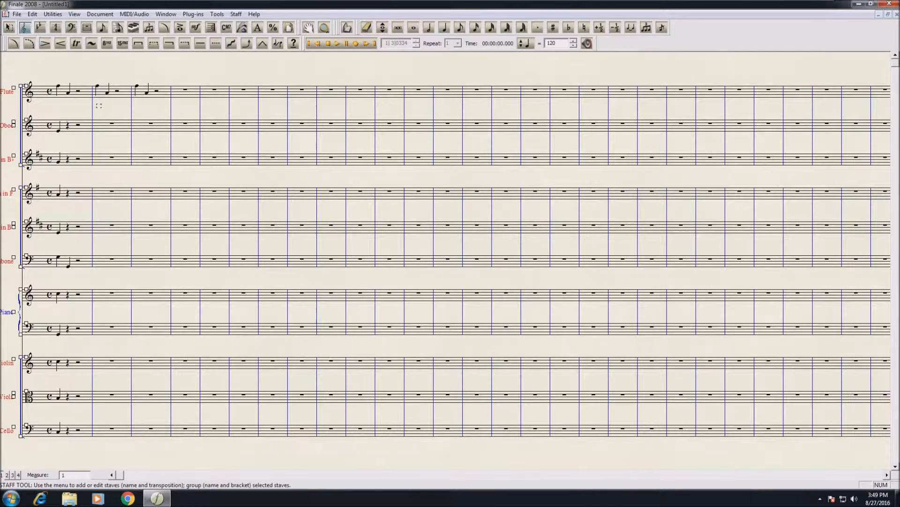
right_click(27, 85)
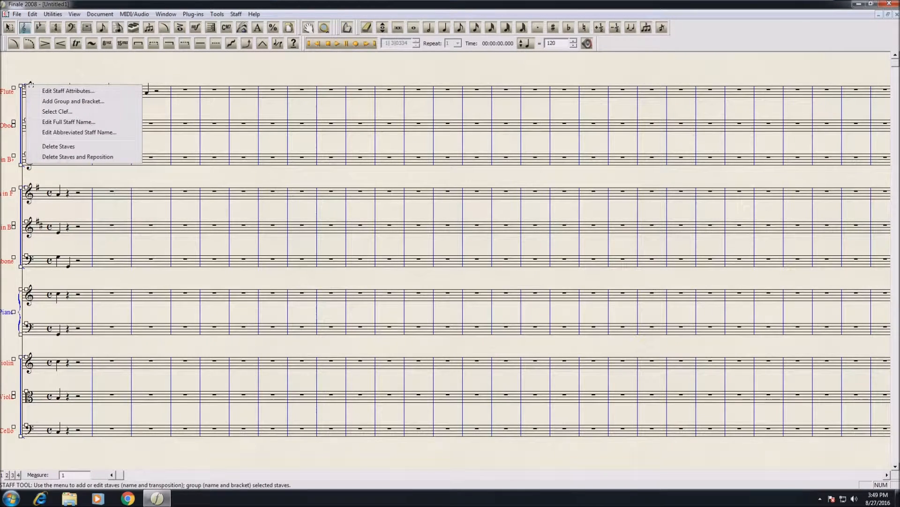
click(53, 91)
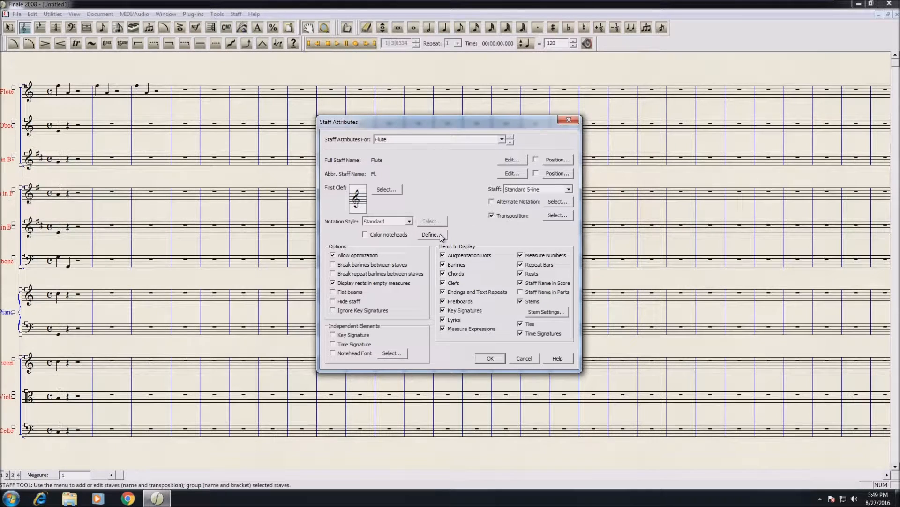
click(503, 140)
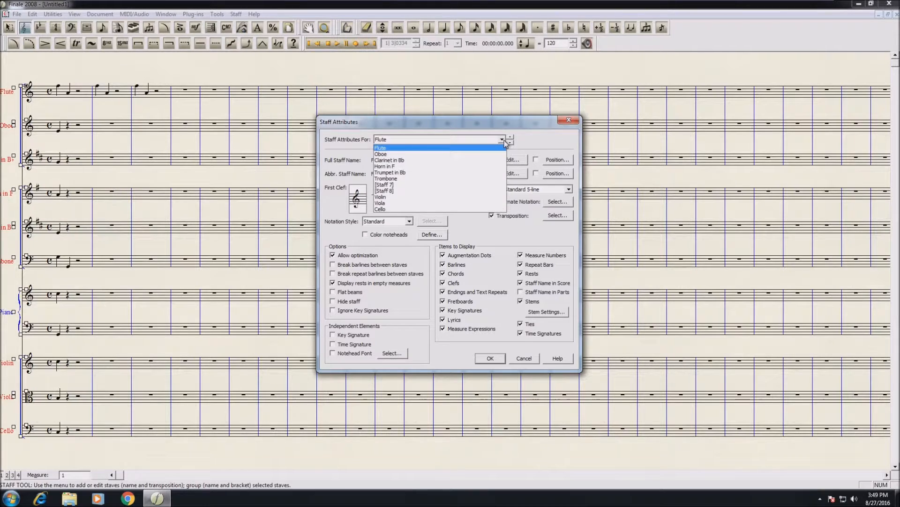
click(503, 141)
click(498, 356)
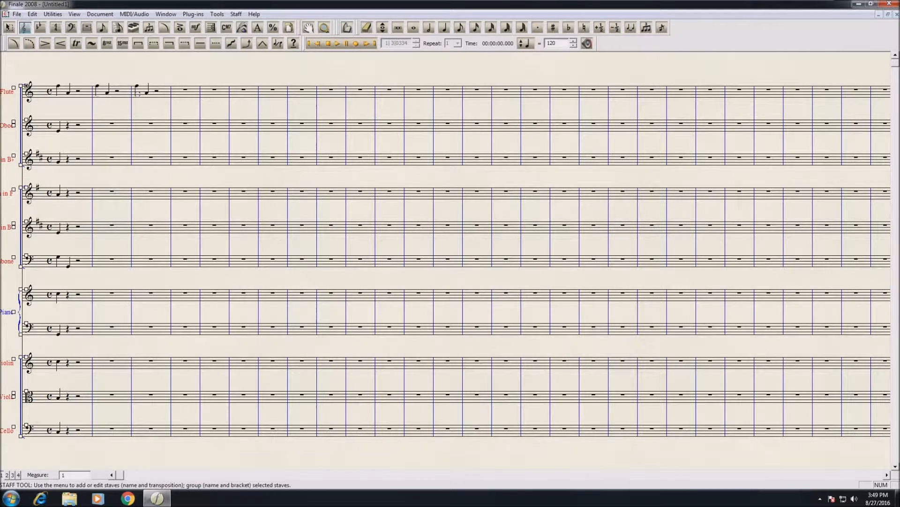
- Review the staff styles available for the Flute's third measure without applying one
click(147, 93)
right_click(147, 93)
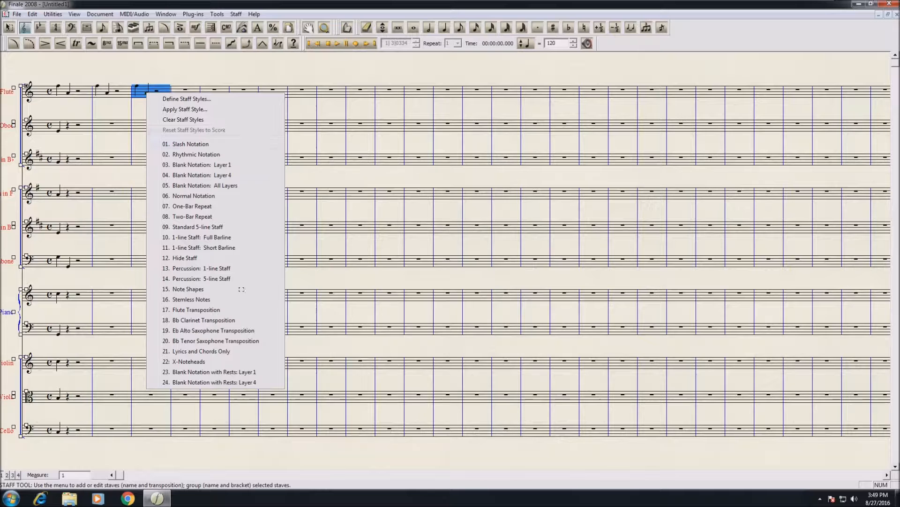
click(122, 116)
click(122, 116)
- Review the key signature choices for the Flute's fourth measure, and activate the Time Signature tool
click(40, 28)
right_click(177, 94)
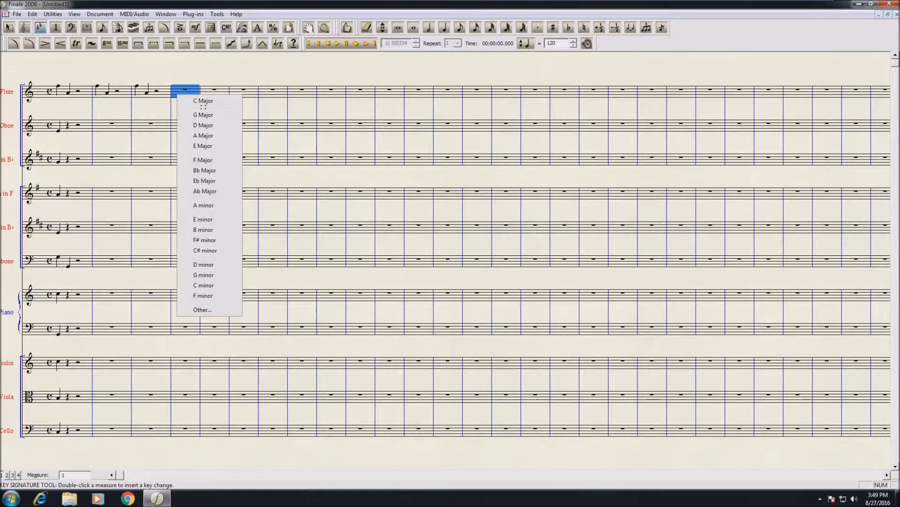
click(160, 126)
click(57, 28)
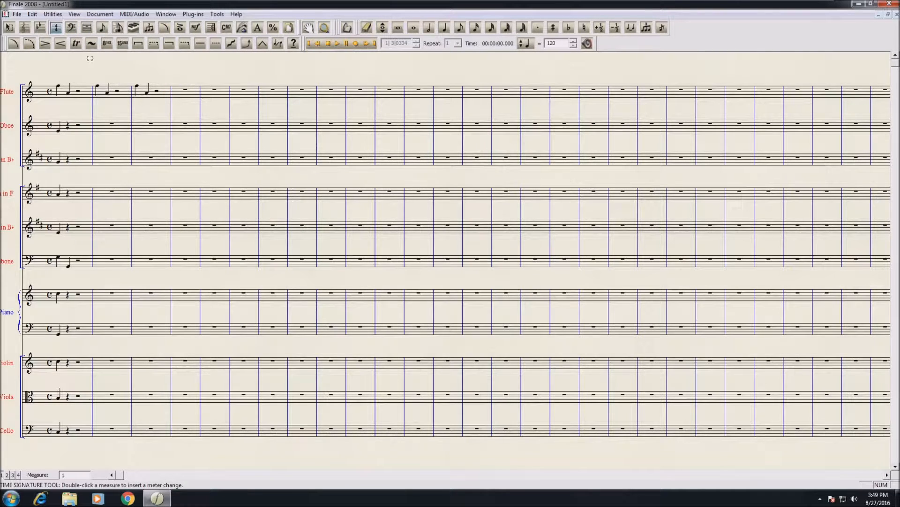
- With the Clef tool, examine the clef choices for the Flute's fourth measure and accept the treble clef
click(71, 27)
right_click(181, 91)
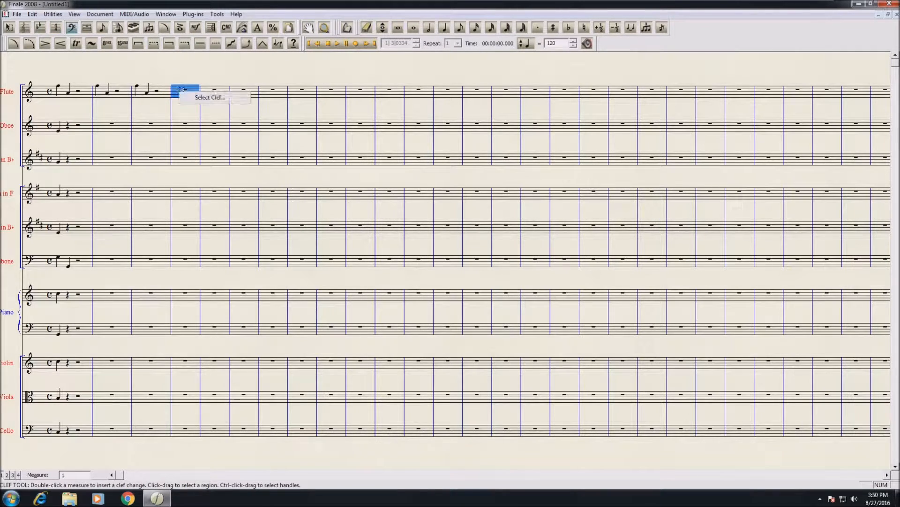
click(210, 98)
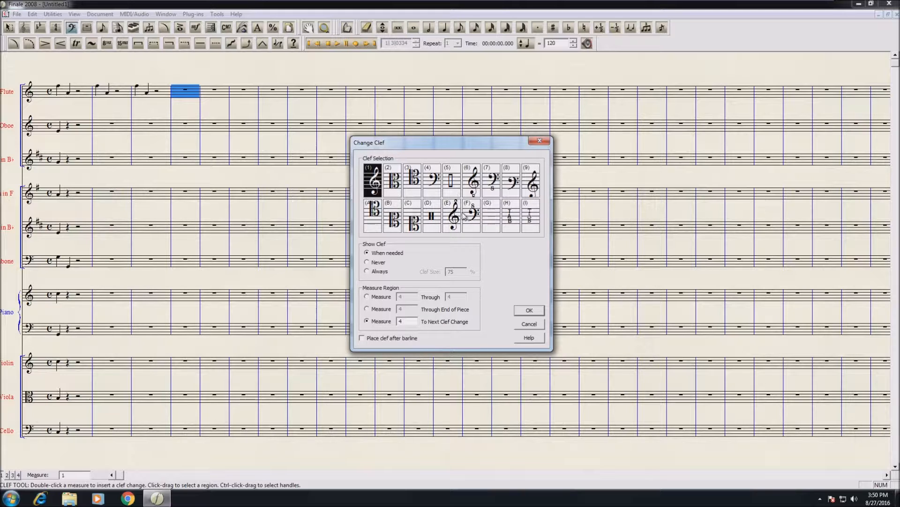
click(529, 309)
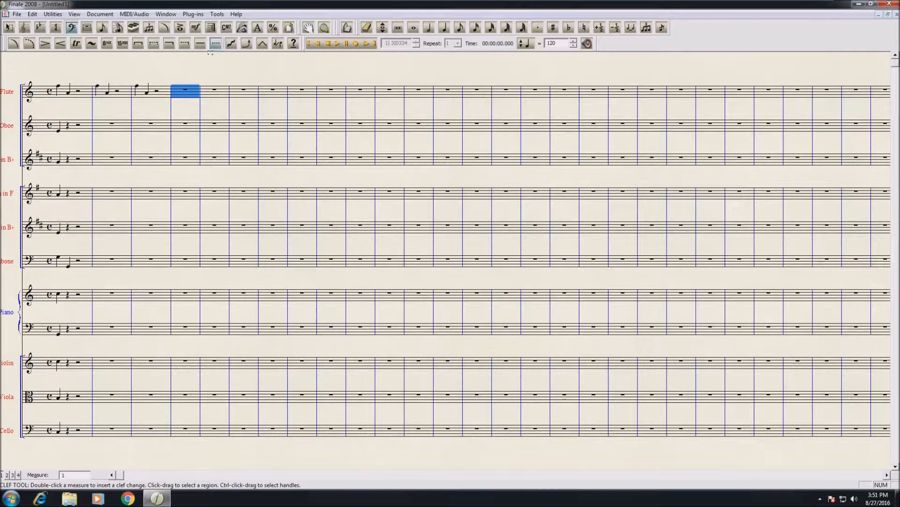
- Open the FinaleScript Palette plug-in and move its window higher over the score
click(134, 14)
mouse_move(173, 14)
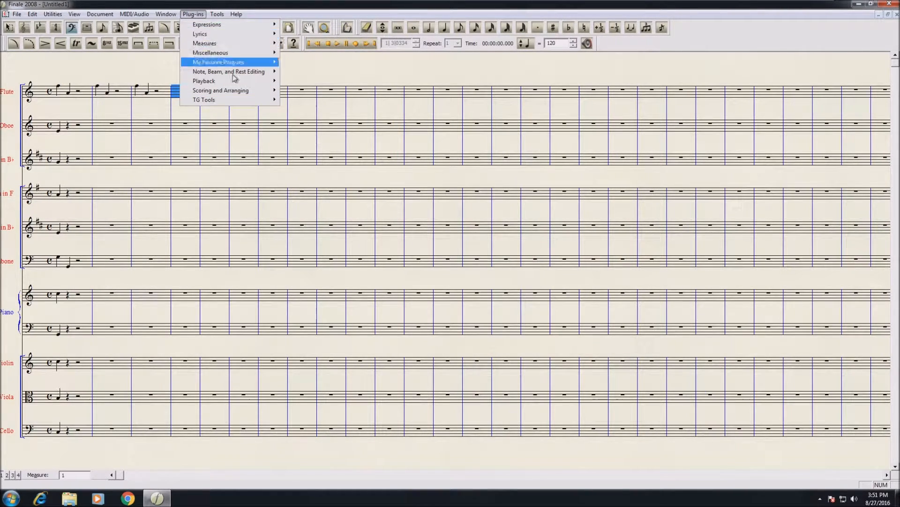
mouse_move(238, 45)
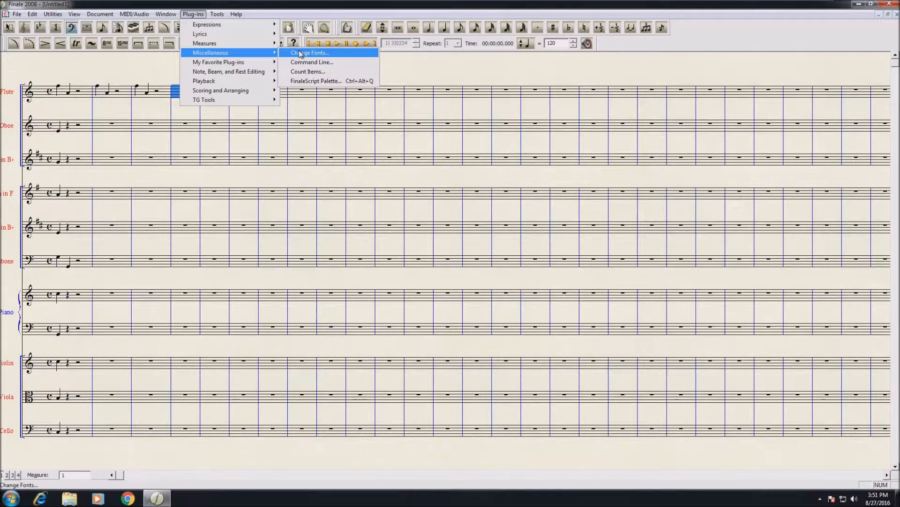
click(315, 80)
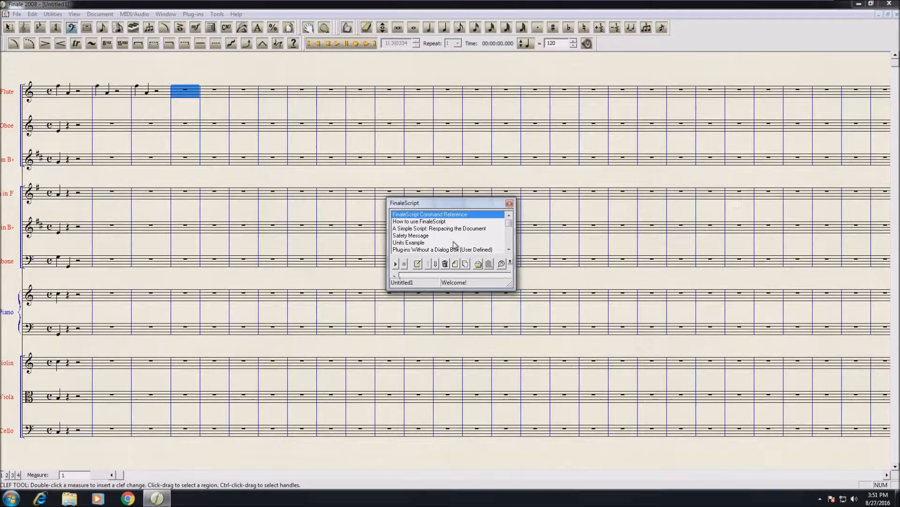
drag(458, 206, 424, 118)
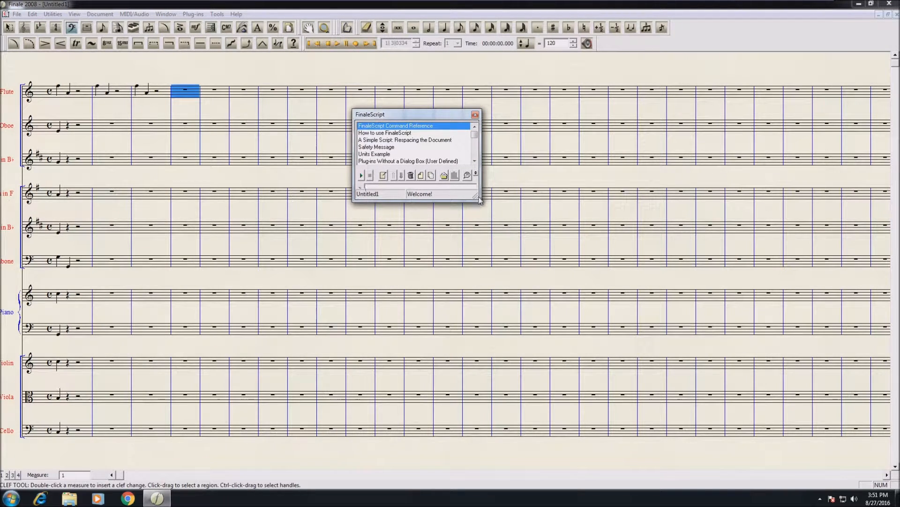
- Enlarge the FinaleScript window and look through its full list of scripts
drag(478, 198, 541, 282)
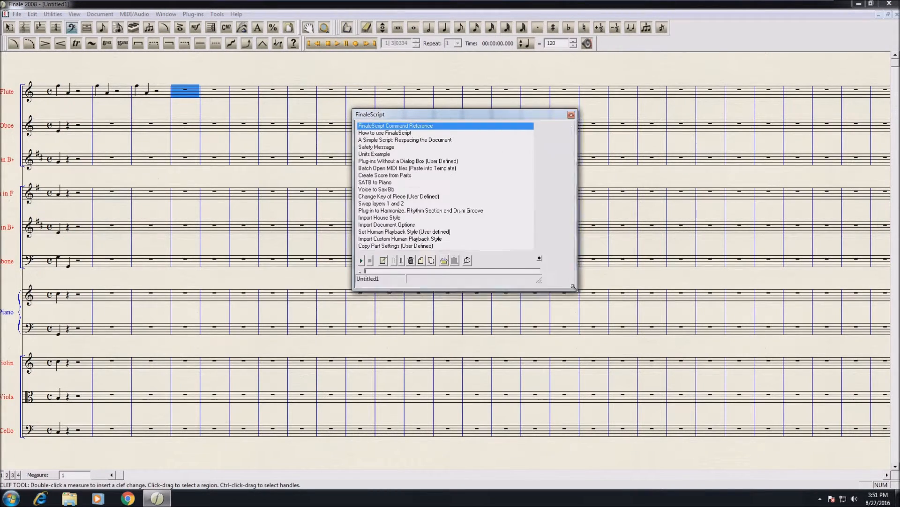
click(397, 182)
scroll(398, 183, down, 8)
scroll(397, 184, up, 8)
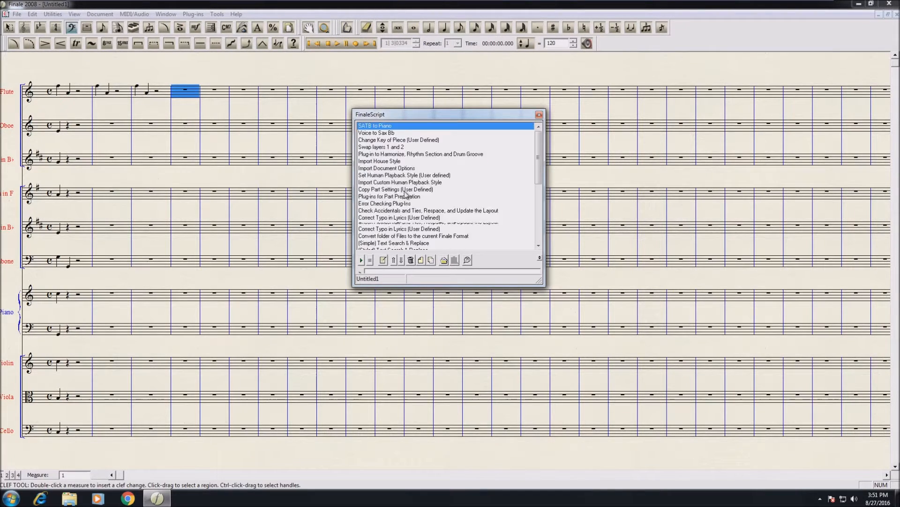
click(388, 154)
click(388, 140)
click(390, 126)
click(391, 176)
scroll(393, 193, down, 8)
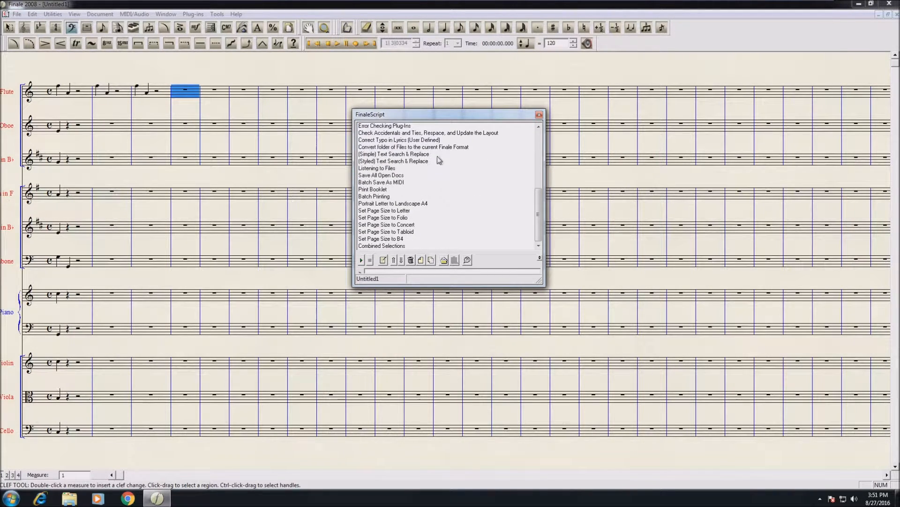
- Read through the Batch Printing script in the FinaleScript Editor, and close the editor and the script palette
click(380, 197)
double_click(379, 197)
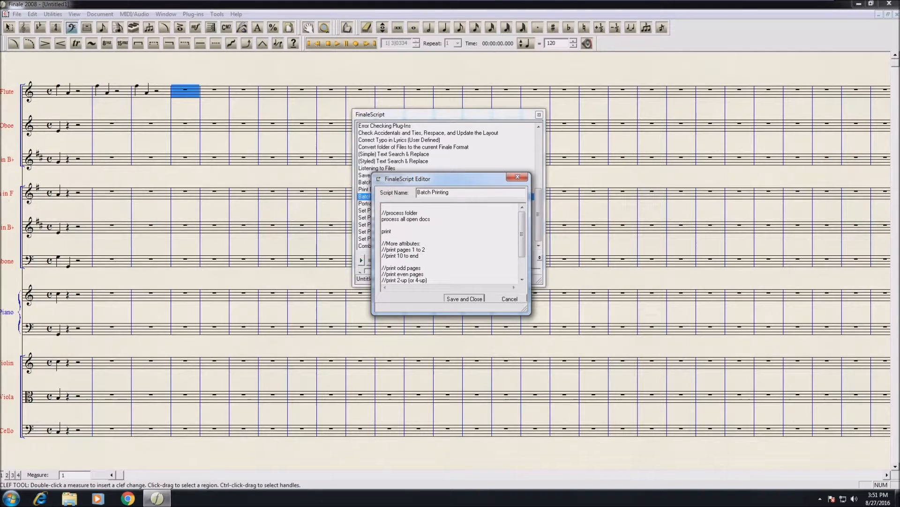
scroll(450, 244, down, 2)
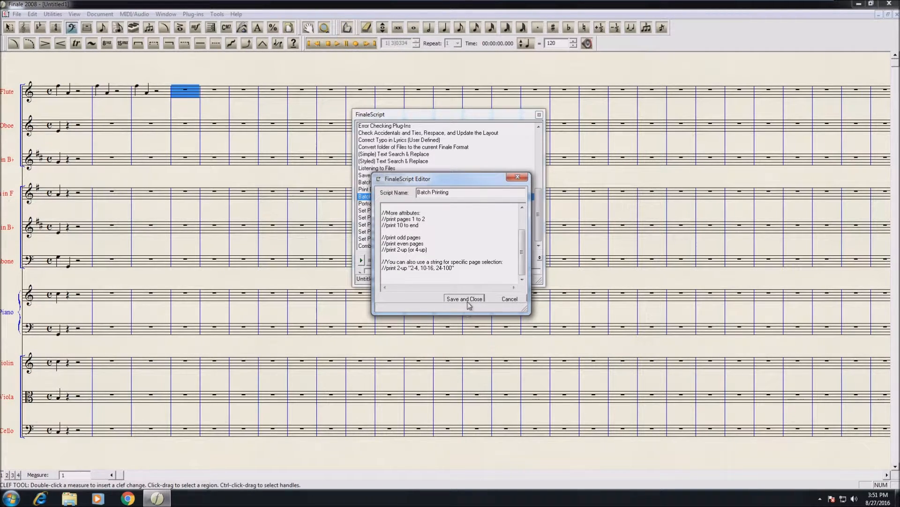
click(482, 299)
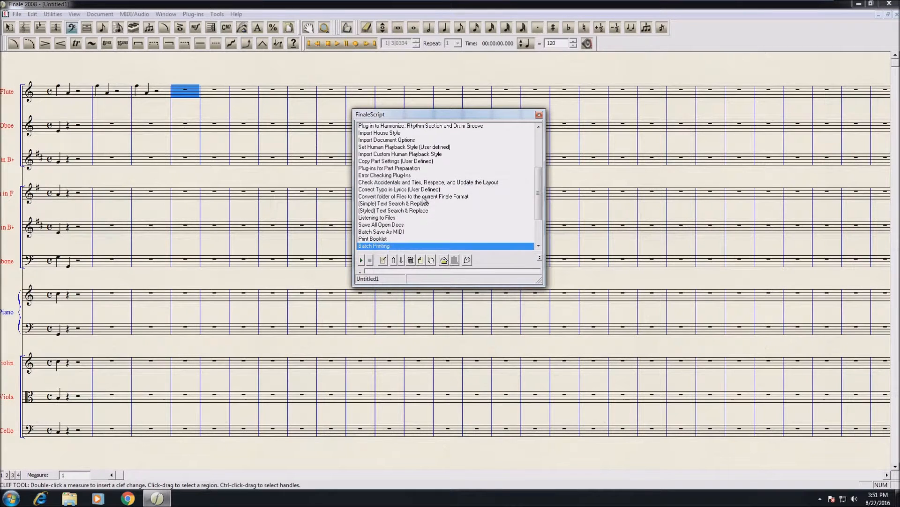
click(540, 115)
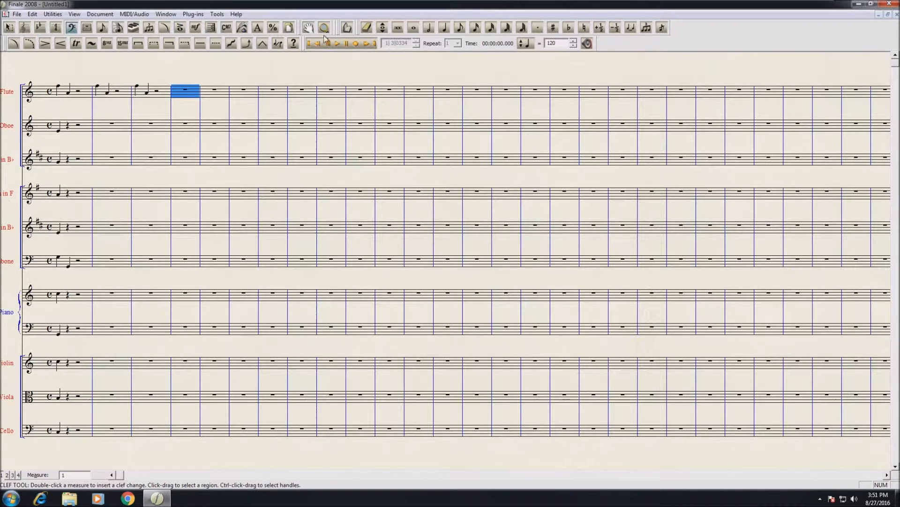
- With the Expression tool, open the expression choices for the Flute's third measure and examine the dynamics, tempo and octave markings
click(196, 28)
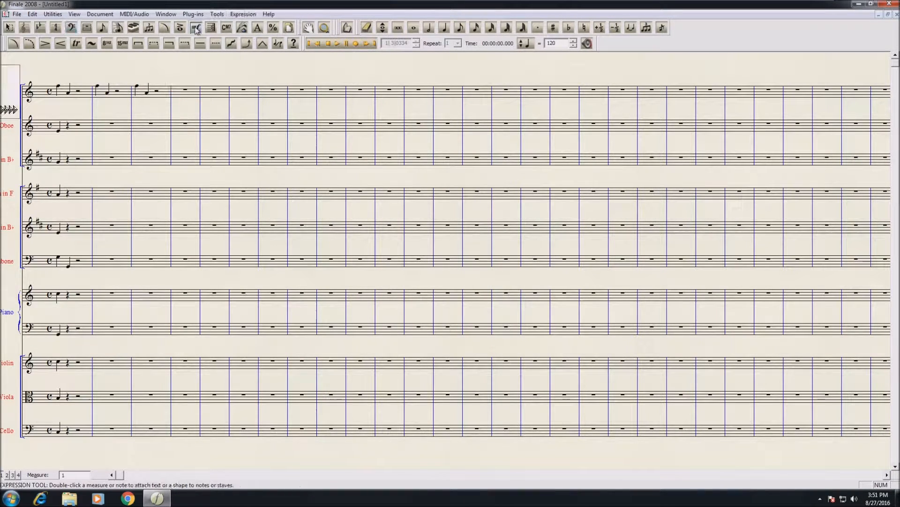
double_click(138, 74)
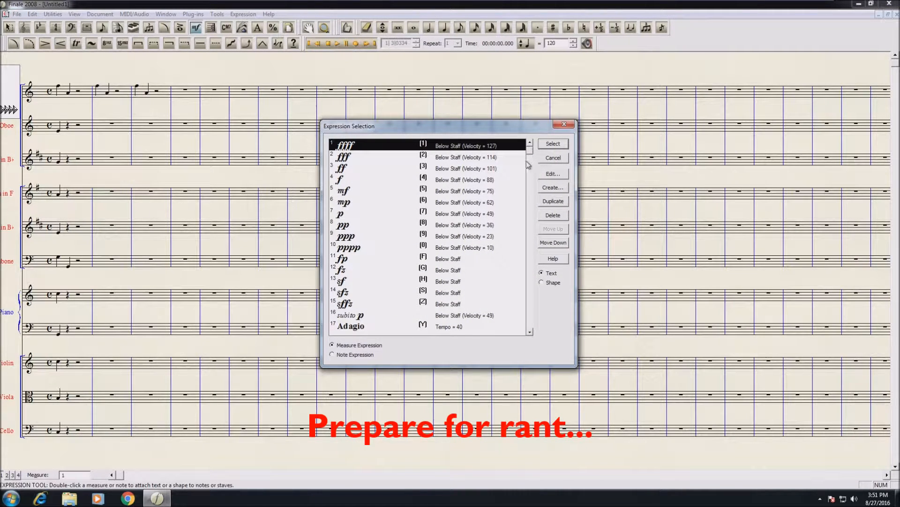
click(465, 214)
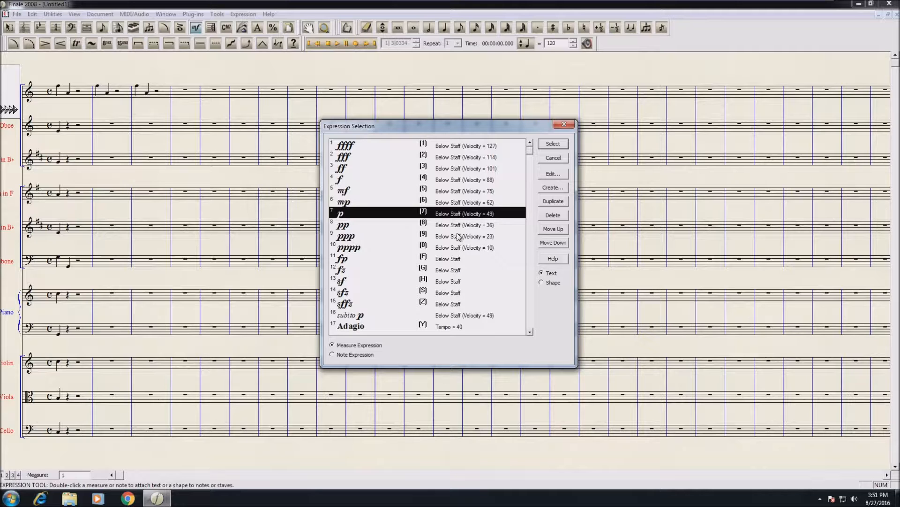
click(530, 332)
click(530, 332)
click(530, 333)
click(530, 333)
click(530, 333)
click(530, 333)
click(530, 333)
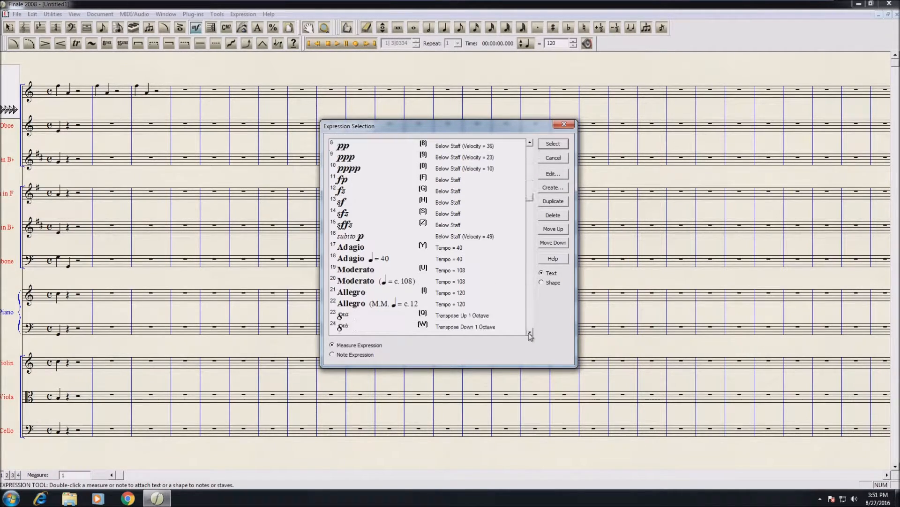
click(530, 333)
click(530, 333)
click(376, 285)
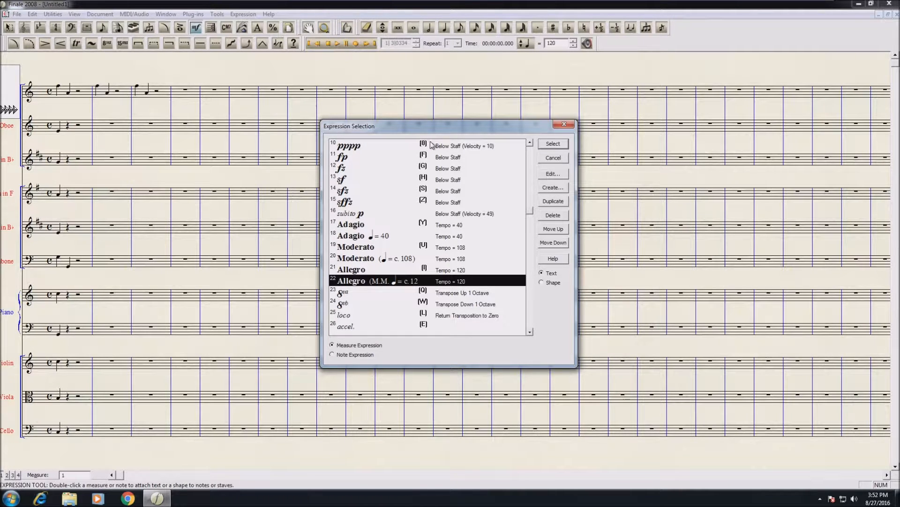
click(431, 293)
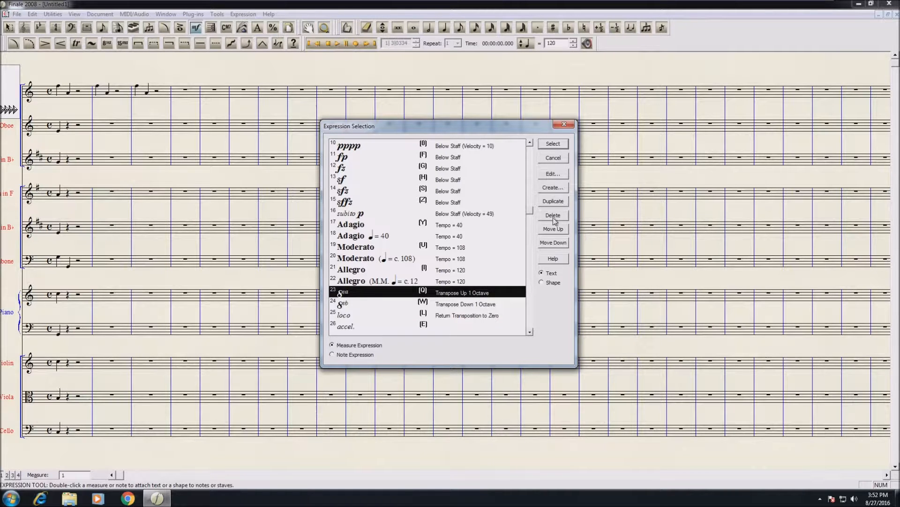
- Create a text expression reading "Allegretto con moto", reviewing its playback and positioning settings and leaving them at their defaults
click(557, 188)
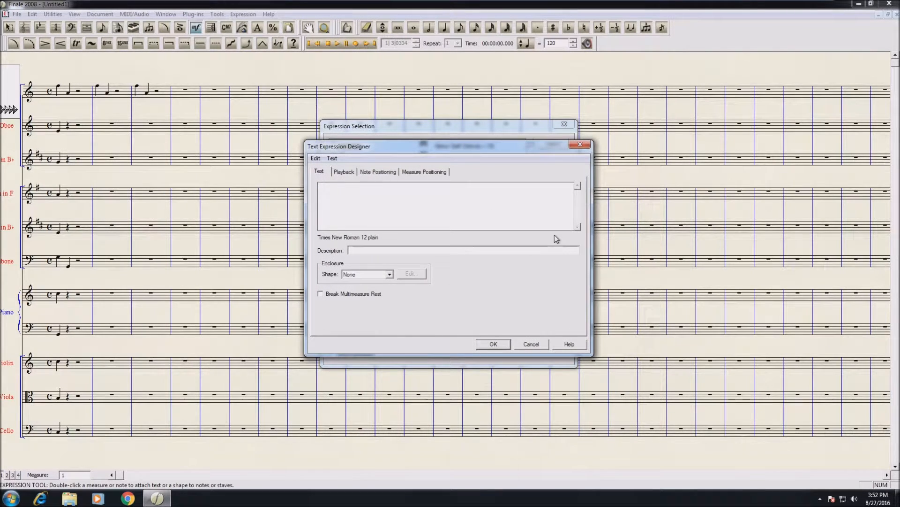
text(Allegretto)
click(344, 172)
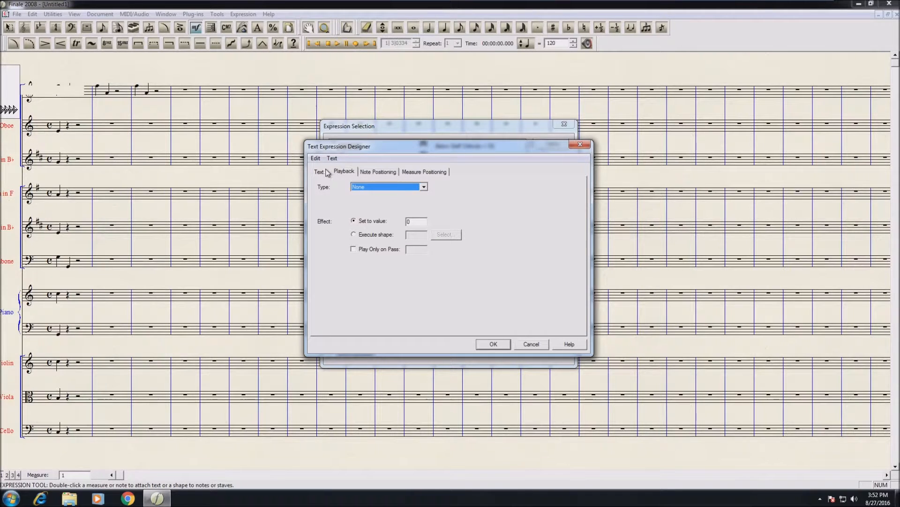
click(320, 173)
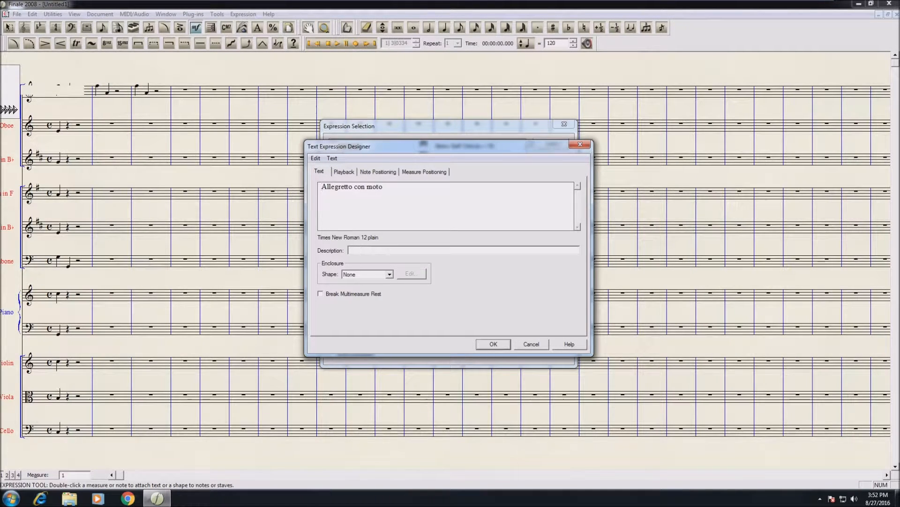
click(389, 173)
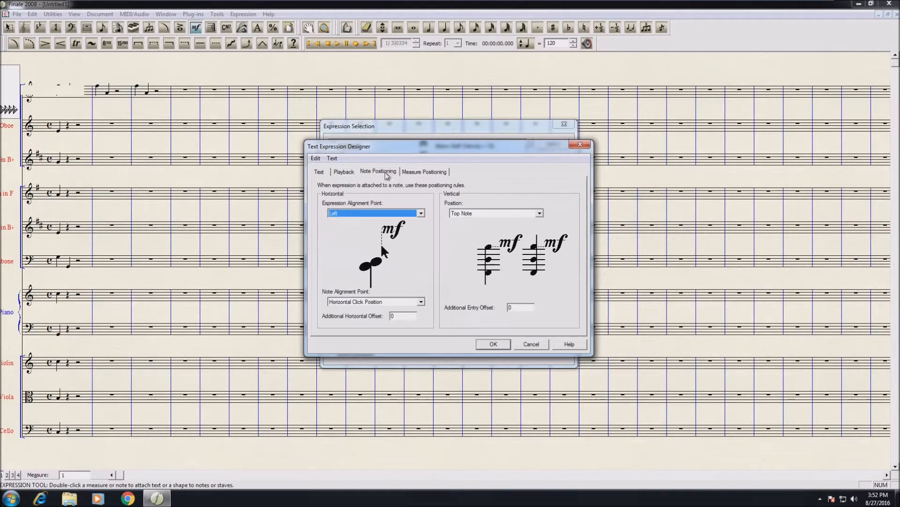
click(426, 172)
click(345, 171)
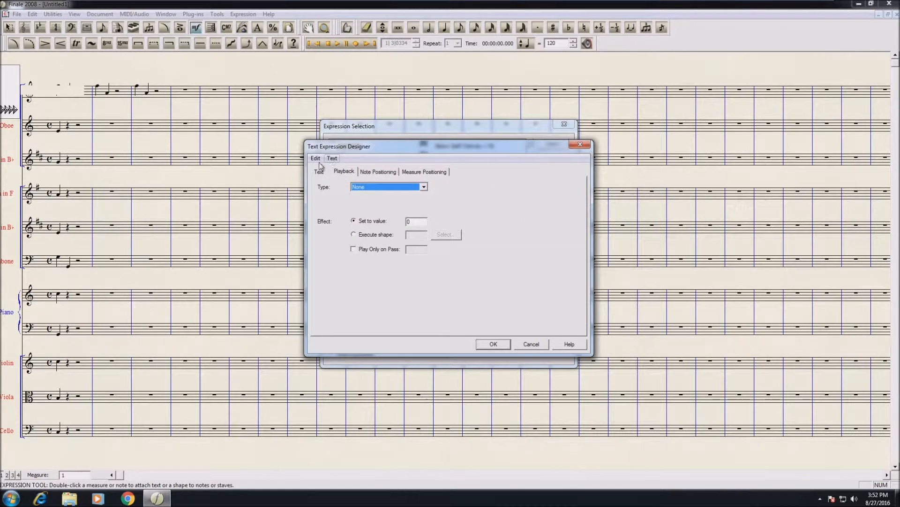
click(321, 172)
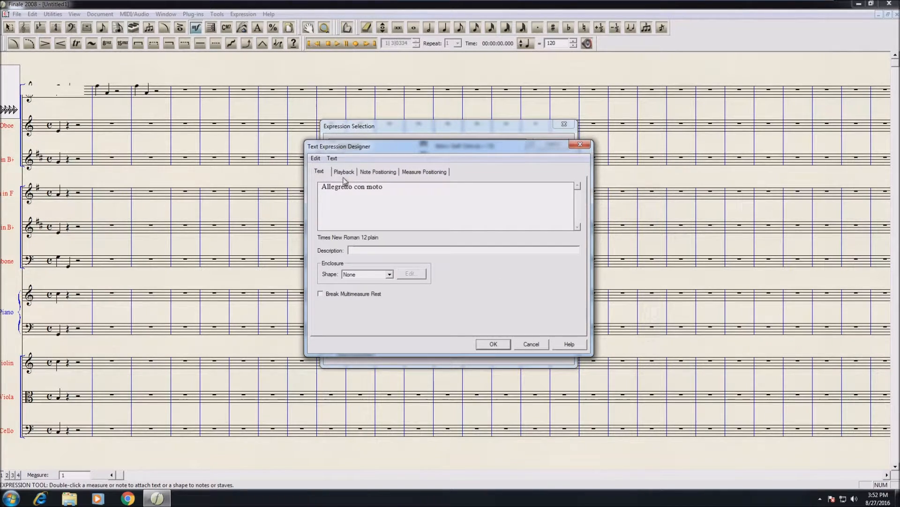
click(493, 344)
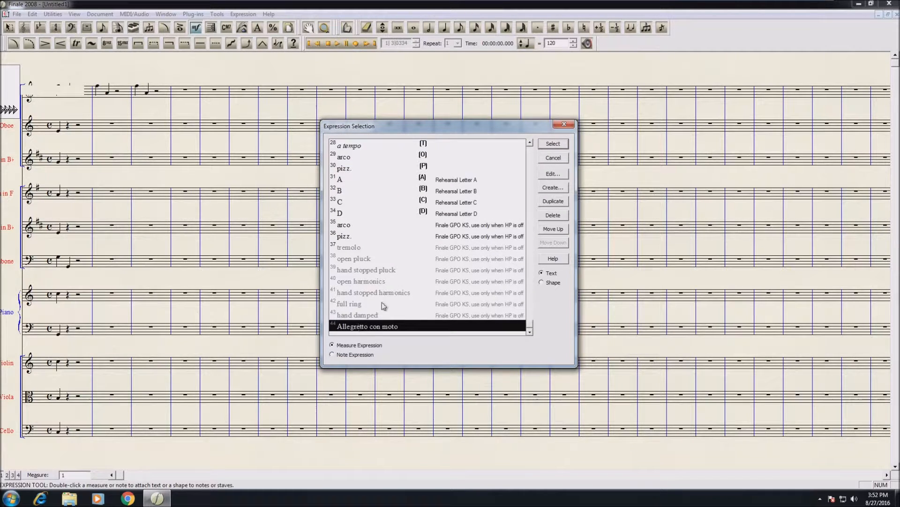
- Duplicate the existing Allegro expression that carries the M.M. metronome marking
click(389, 261)
click(420, 159)
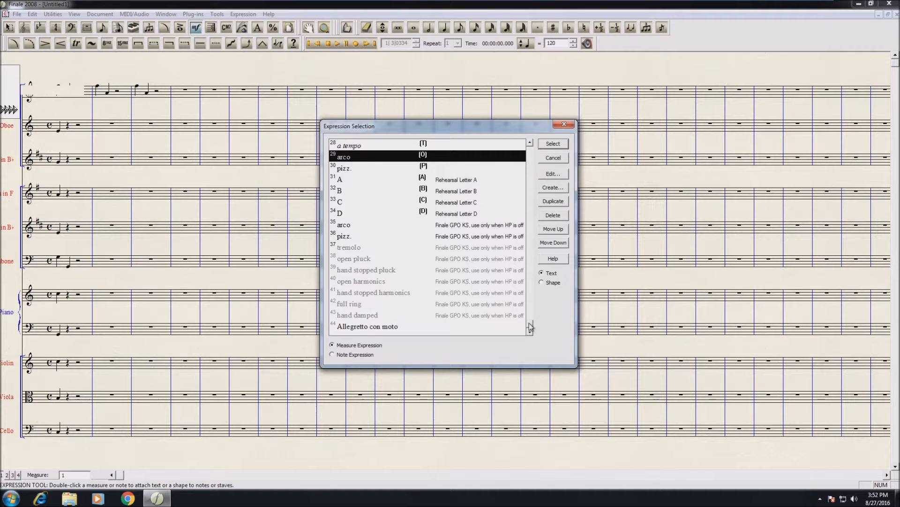
scroll(512, 227, up, 5)
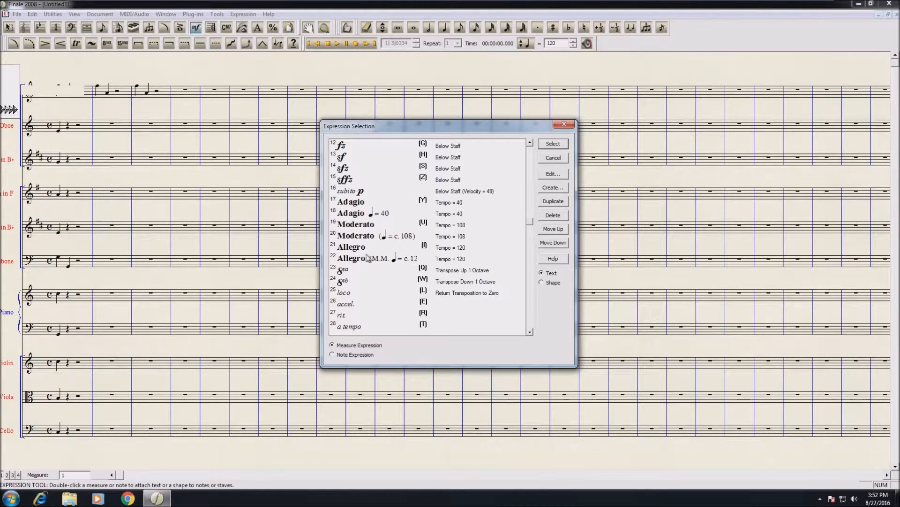
click(368, 258)
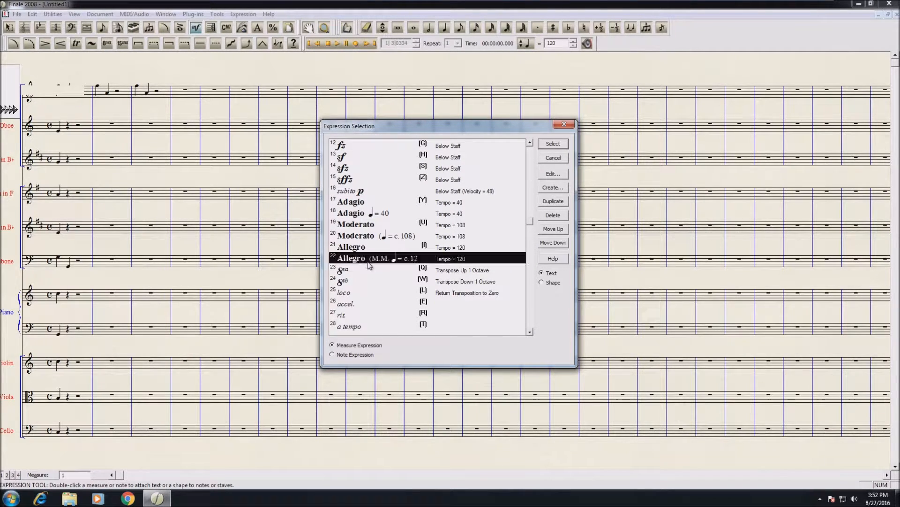
click(556, 201)
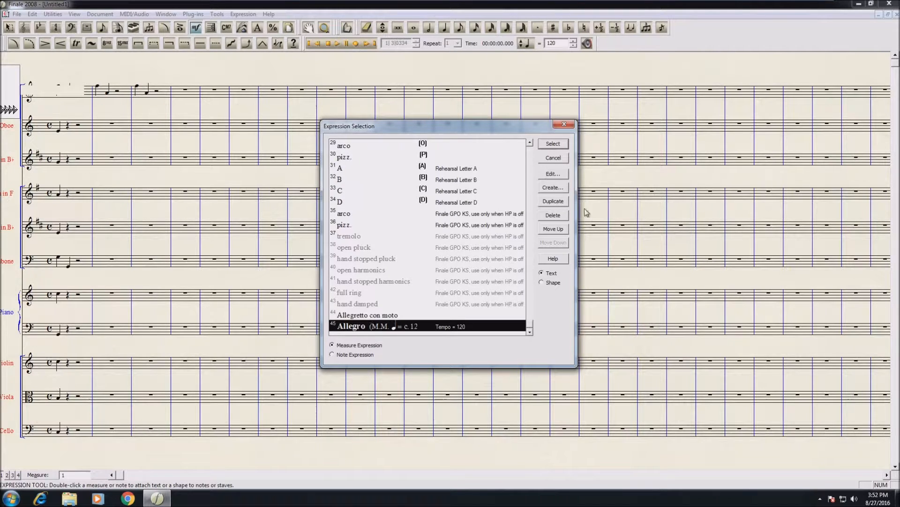
- Edit the duplicated Allegro expression's text to read "Allegro con brio" before the metronome marking
click(553, 173)
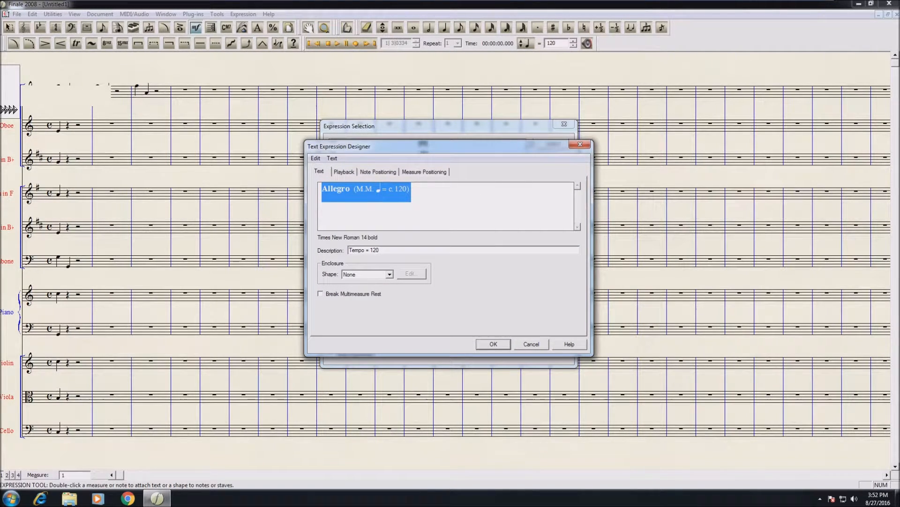
click(351, 189)
text(con )
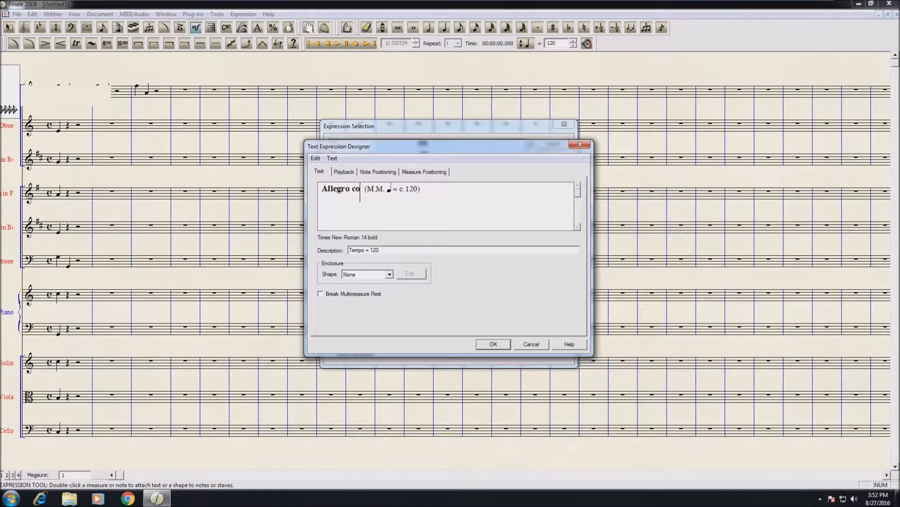
text(brio)
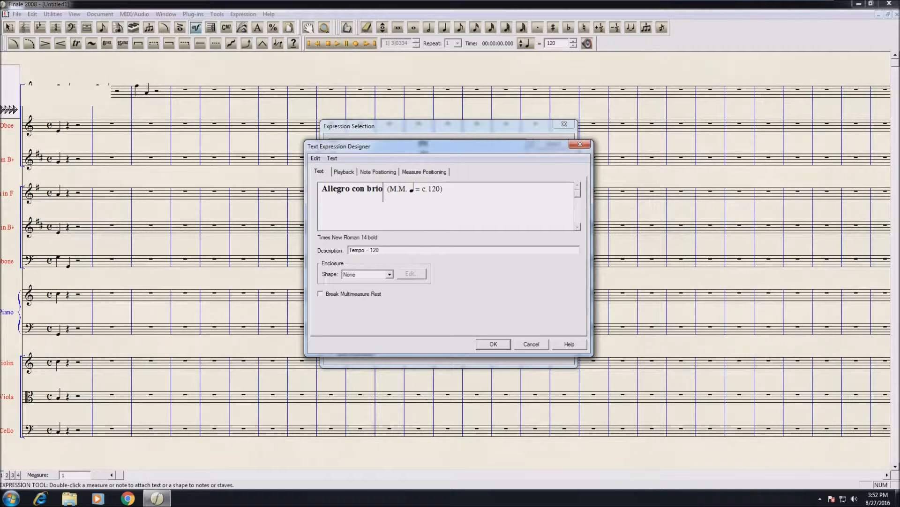
click(493, 344)
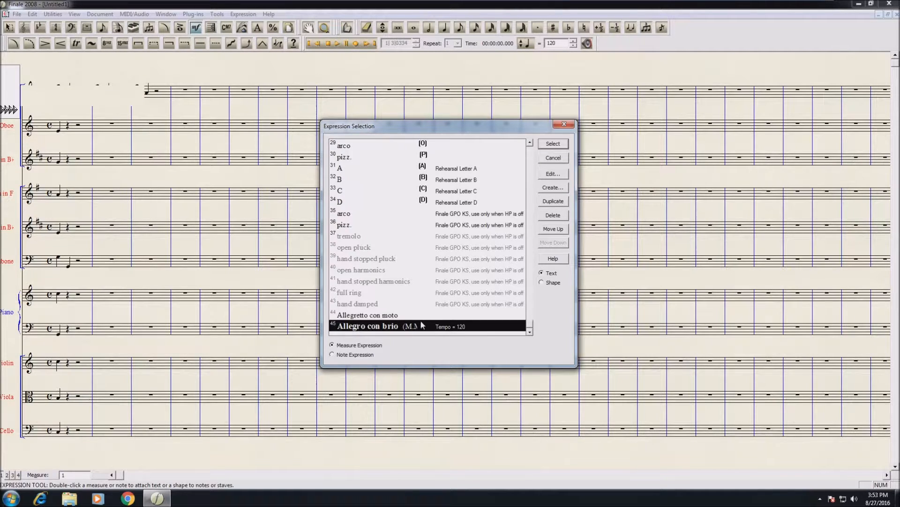
- Compare the hand damped and Allegro con brio entries, and leave the expression list without attaching one
click(421, 307)
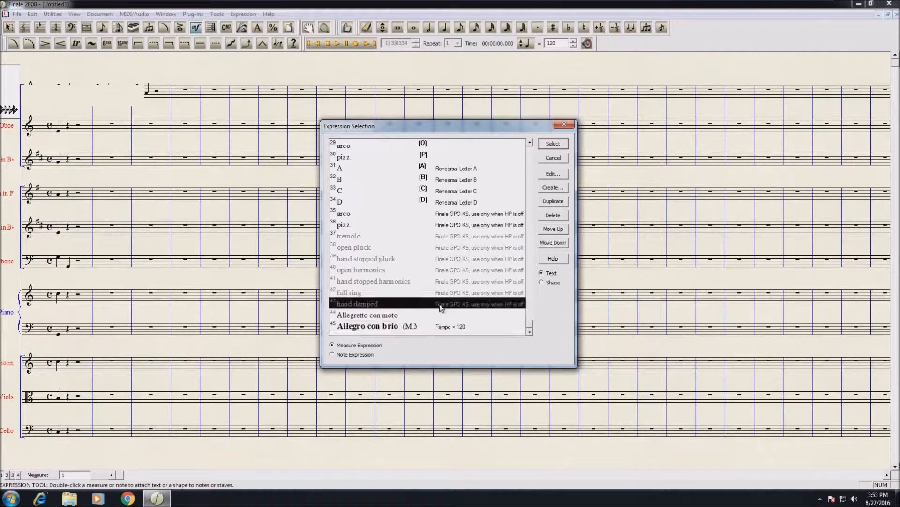
click(405, 325)
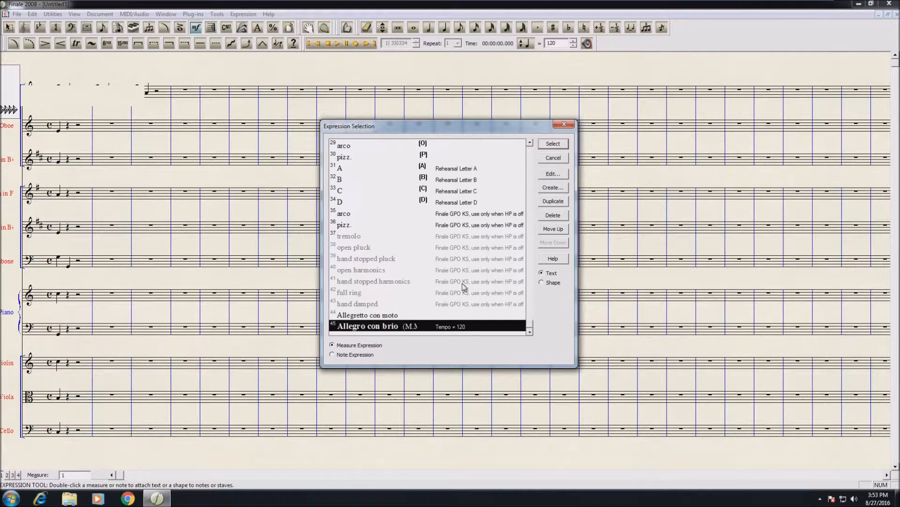
click(552, 158)
- Open the articulation choices for the first flute note in measure 3 and compare symbol 2 with curved symbols 45 and 46
click(180, 28)
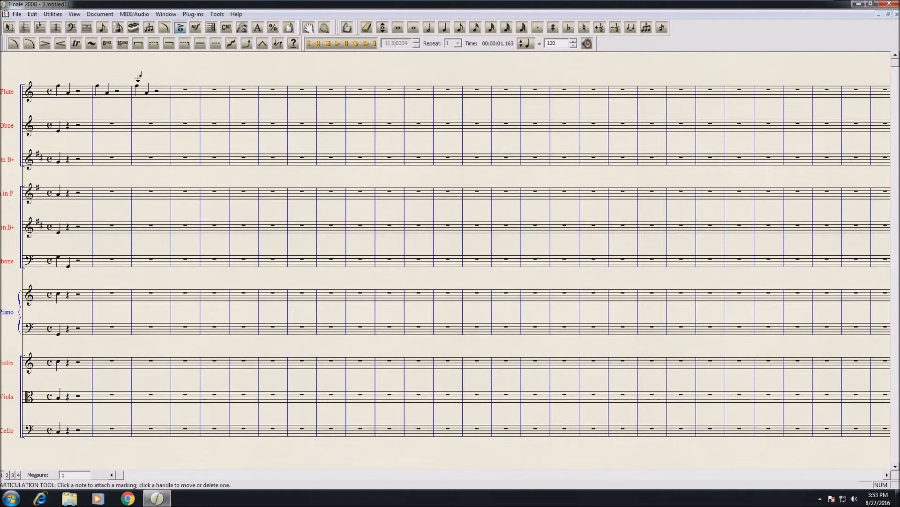
click(138, 77)
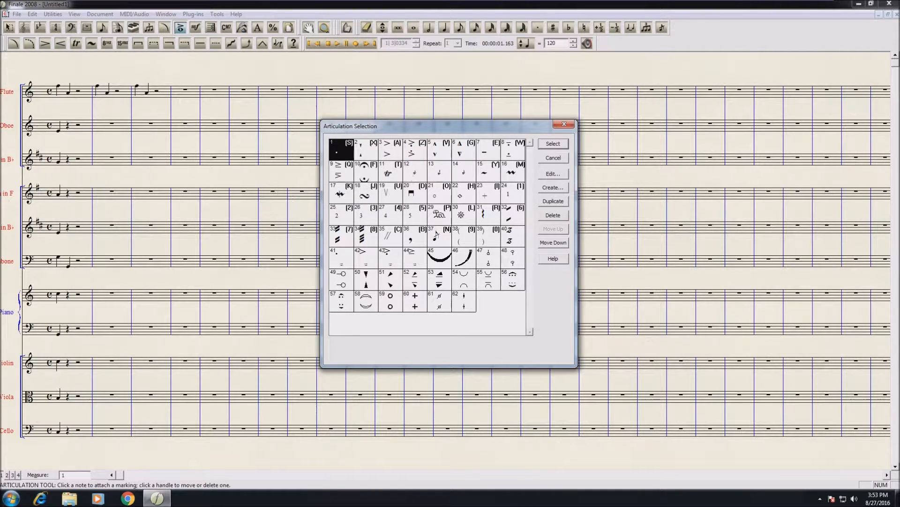
drag(401, 127, 431, 105)
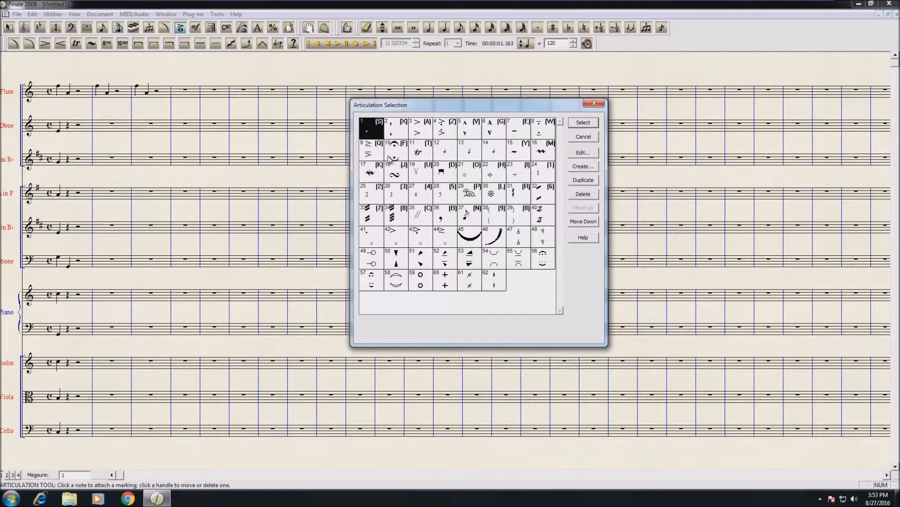
click(403, 127)
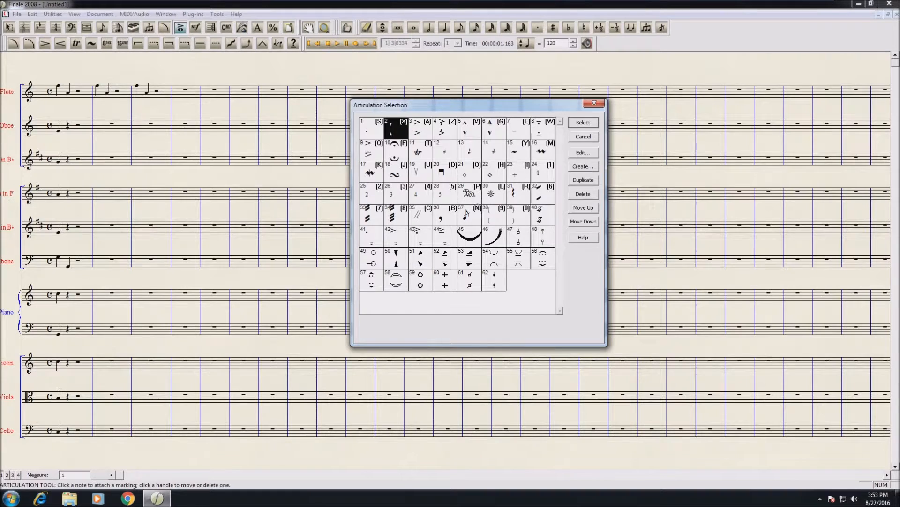
click(495, 240)
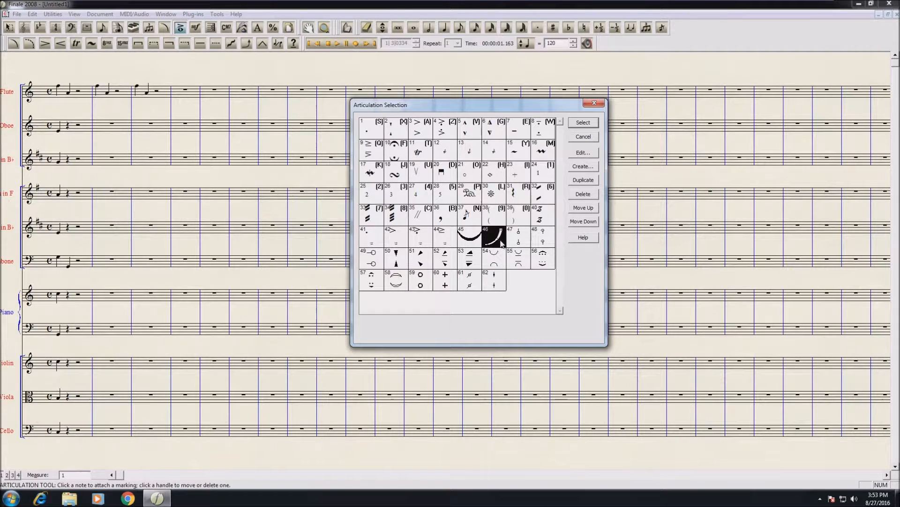
click(465, 240)
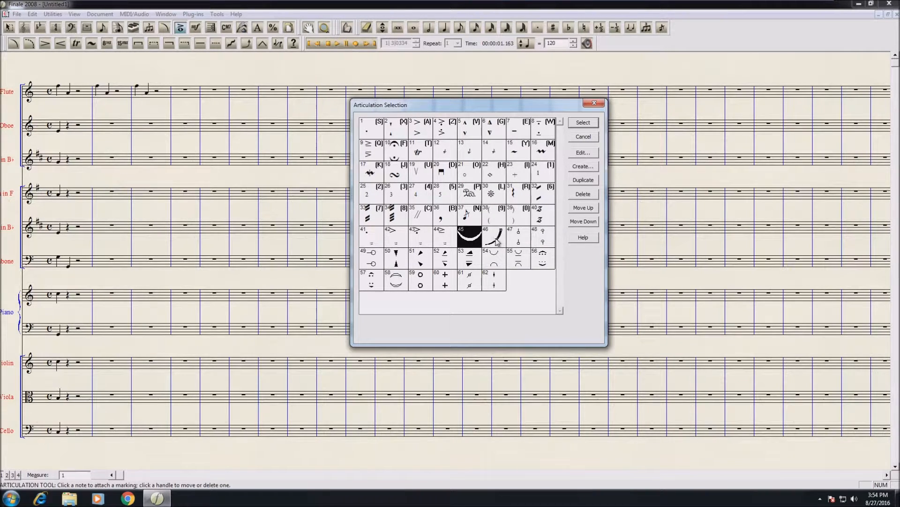
click(496, 242)
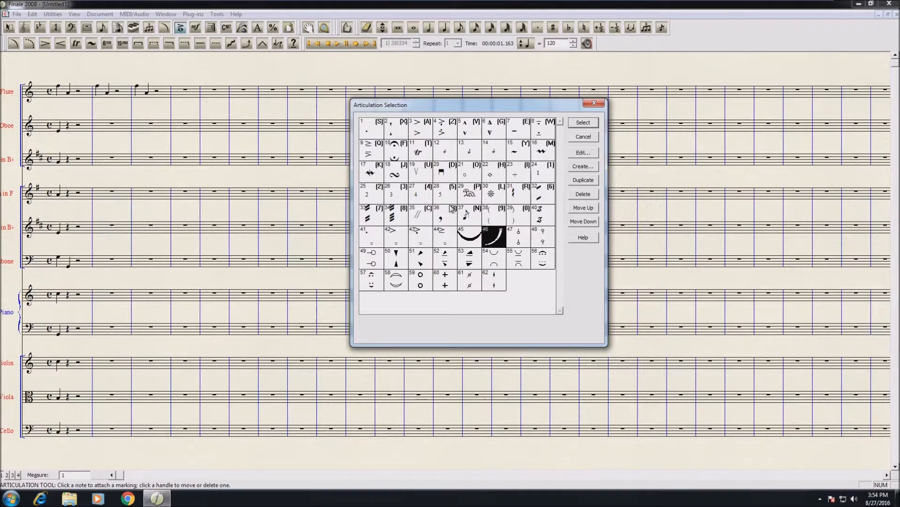
- Try attaching curved articulation 46 to the first flute note in measure 3 and inspect the note up close
click(450, 220)
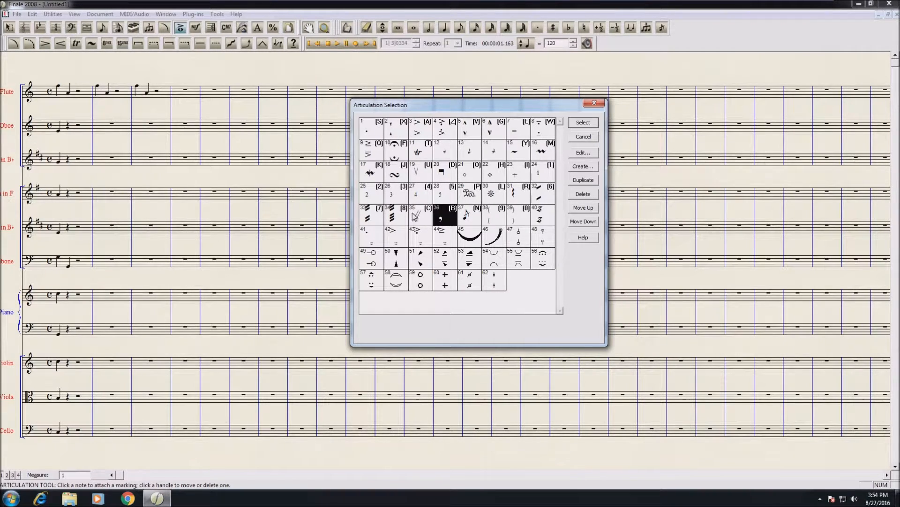
click(499, 242)
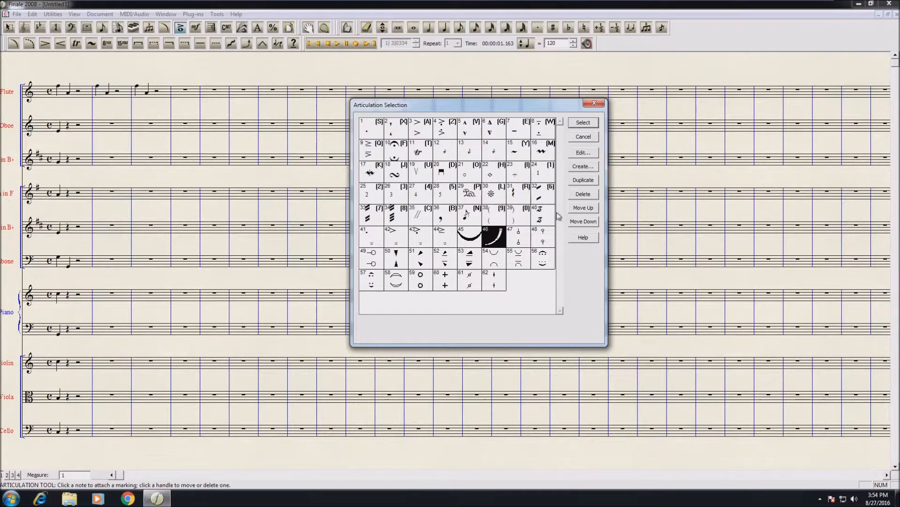
click(583, 123)
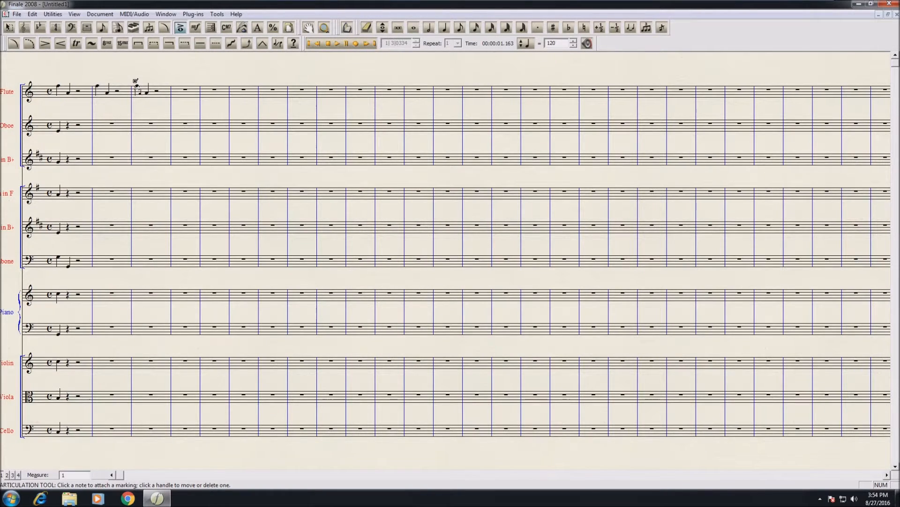
key(ctrl+equal)
key(ctrl+equal)
key(ctrl+equal)
key(ctrl+equal)
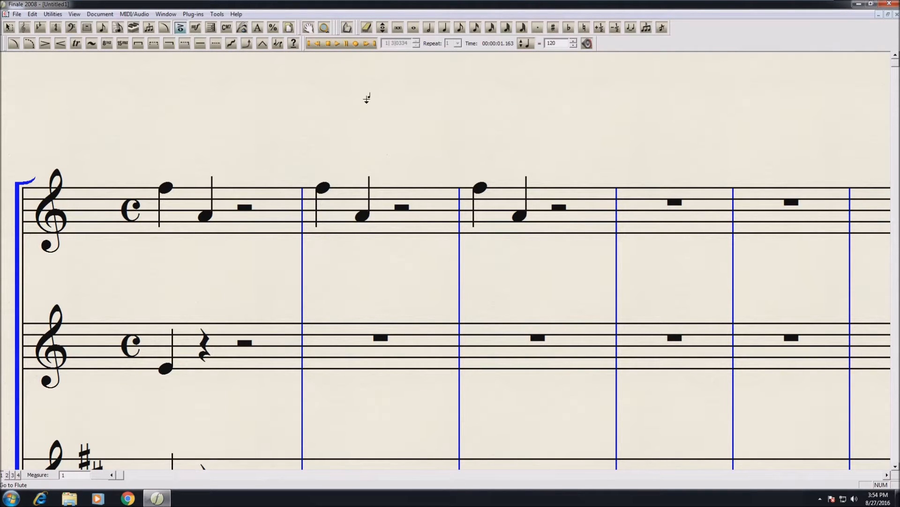
- Look through the plug-in categories and try running a Note, Beam, and Rest Editing plug-in without selecting a region
click(166, 14)
mouse_move(193, 14)
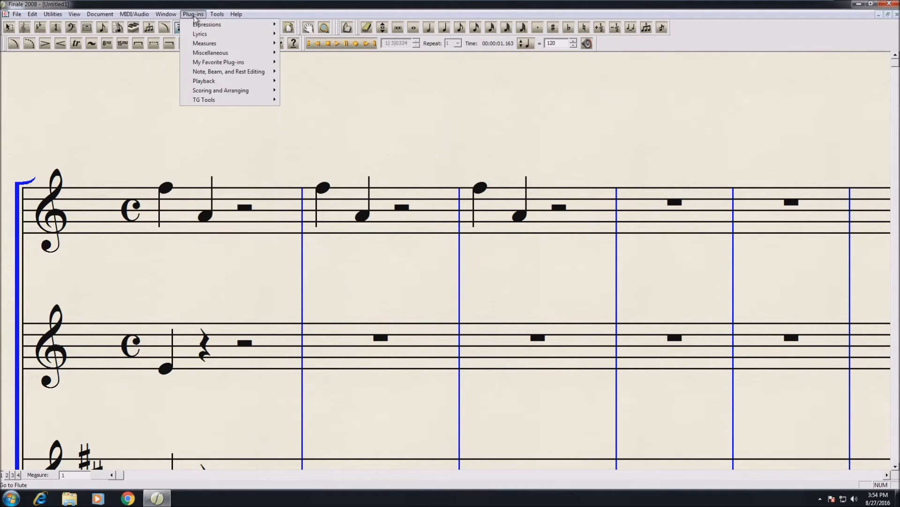
mouse_move(224, 54)
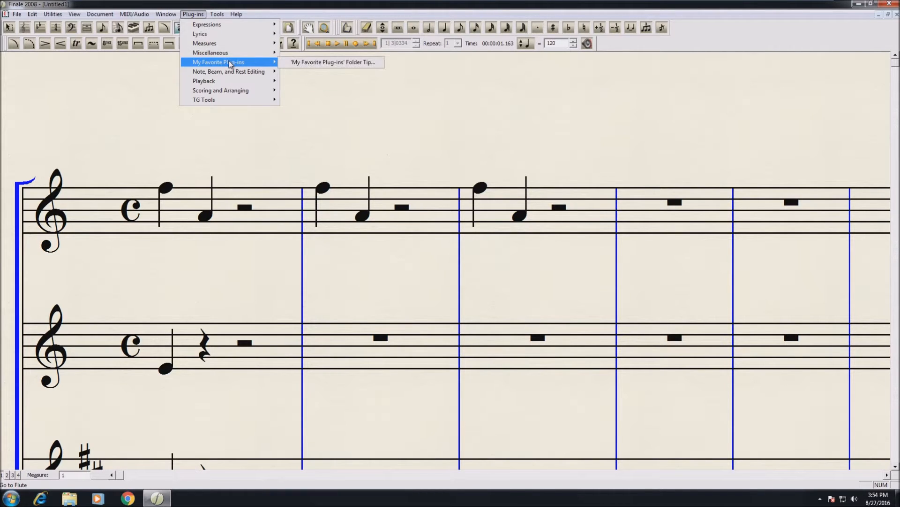
mouse_move(240, 74)
click(326, 118)
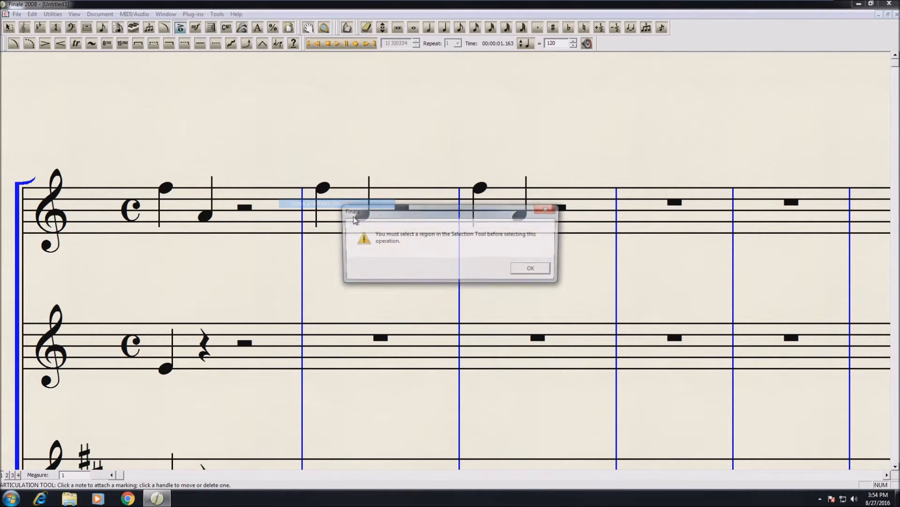
click(534, 271)
- Open the Apply Human Playback plug-in, look over its defined styles and specific elements, and close it without applying a style
click(193, 14)
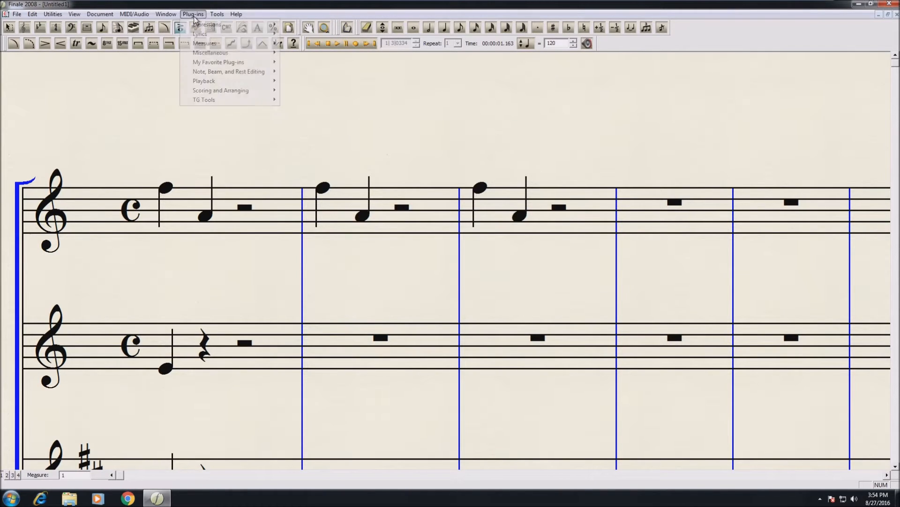
mouse_move(256, 83)
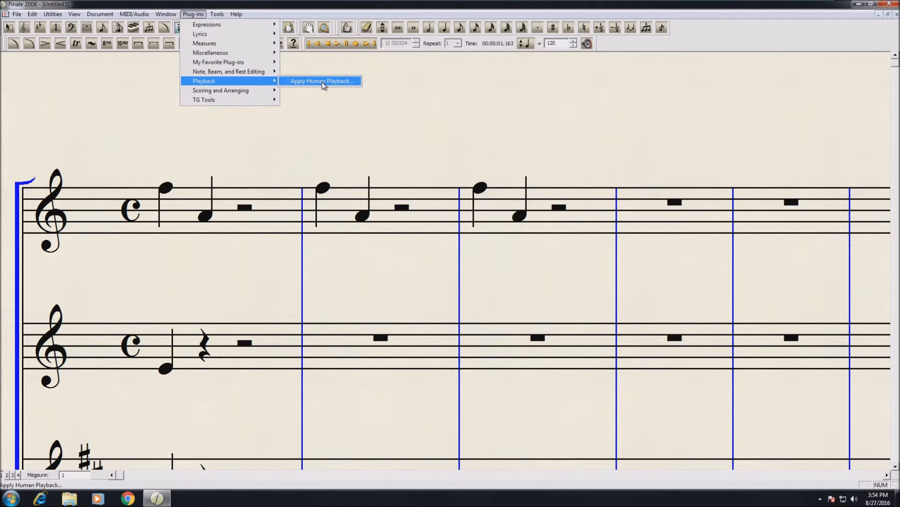
mouse_move(138, 16)
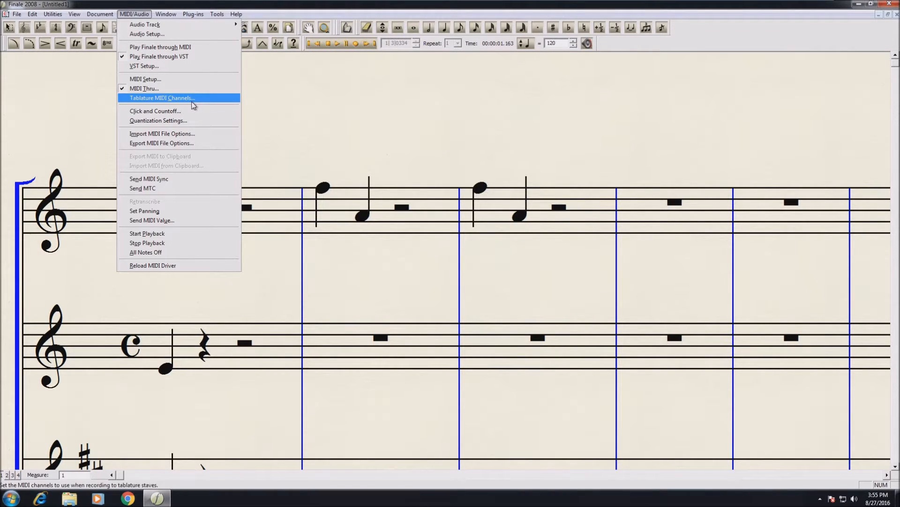
mouse_move(193, 14)
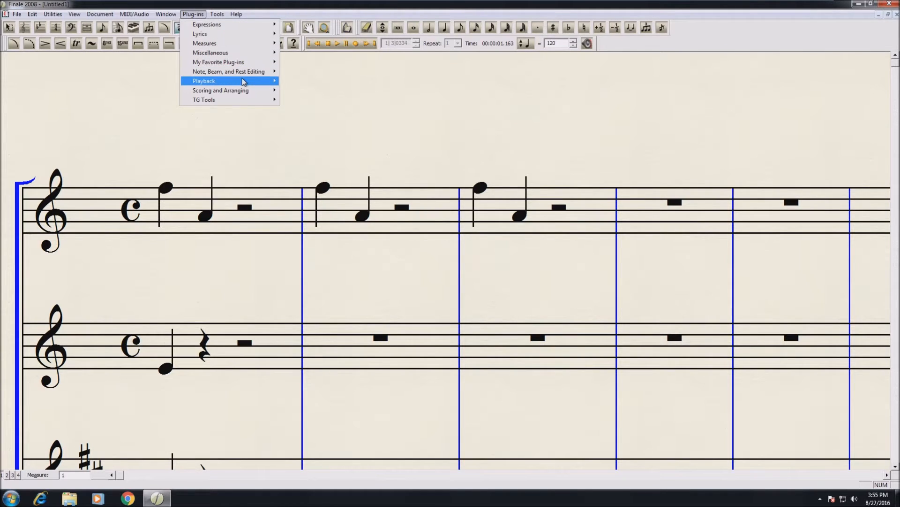
click(309, 79)
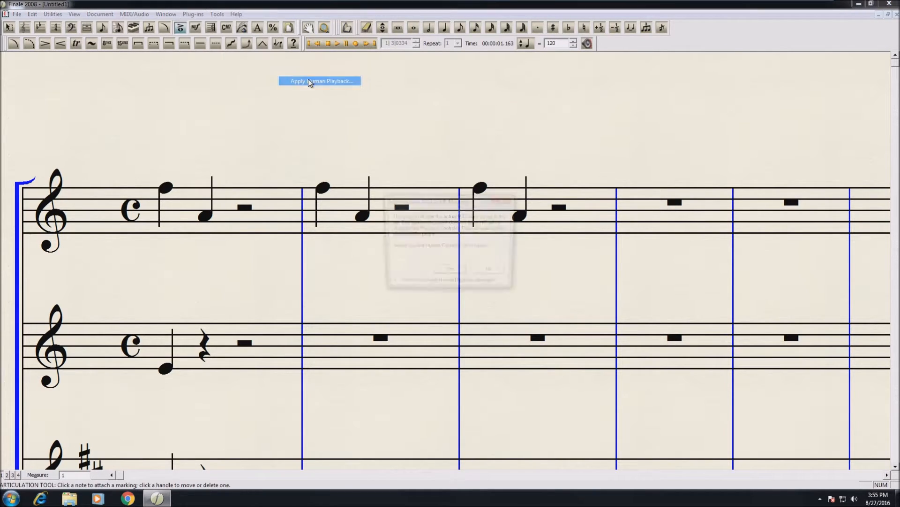
click(450, 272)
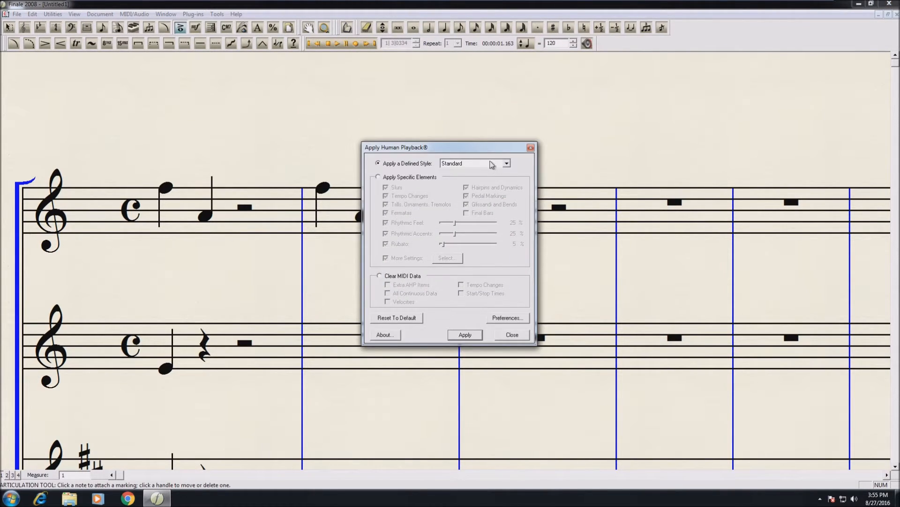
click(507, 163)
click(507, 164)
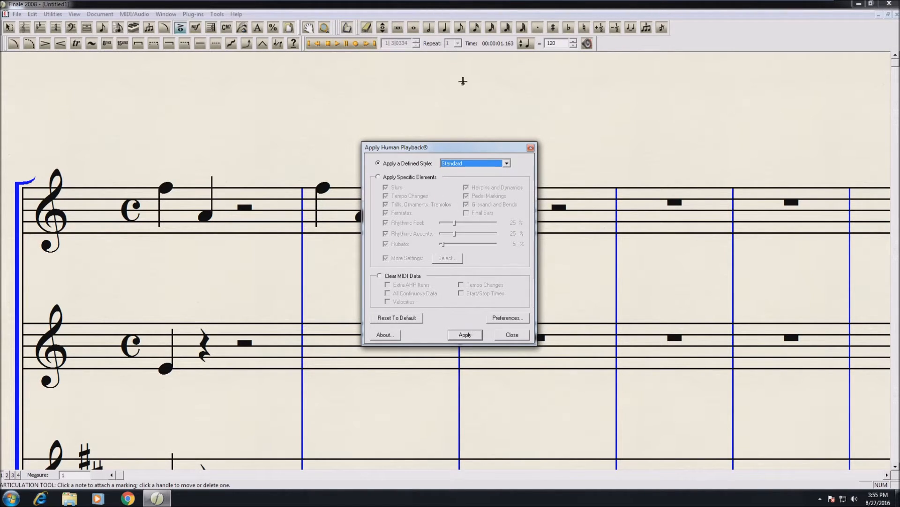
click(514, 337)
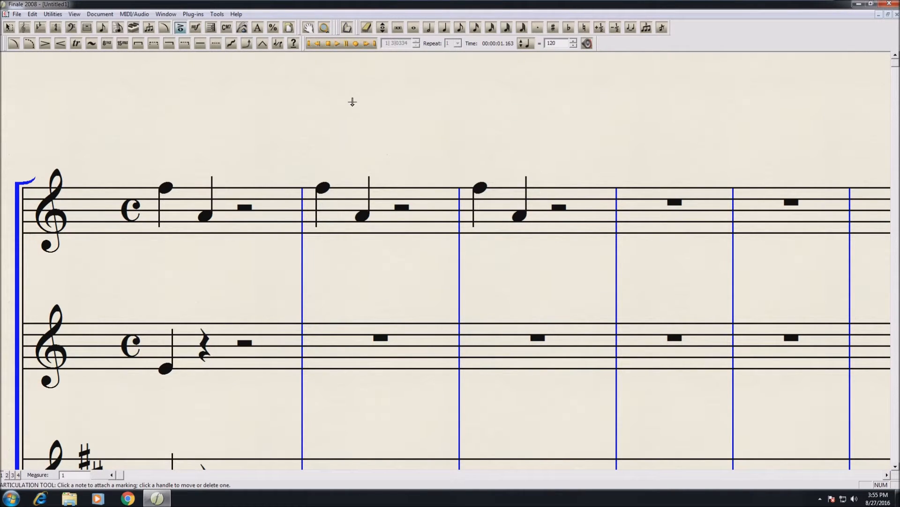
- Switch the score to page view, select the woodwind group's bracket with the Selection Tool, and clear the selection
scroll(304, 123, down, 4)
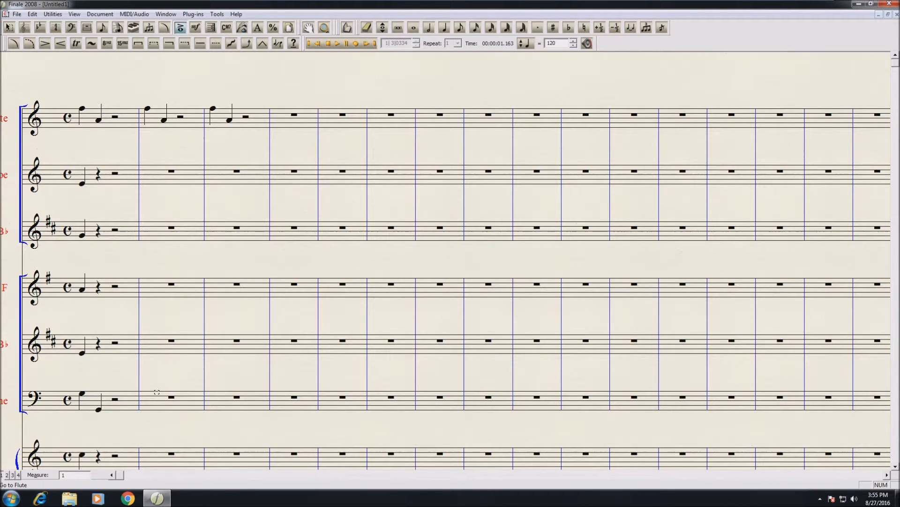
key(ctrl+e)
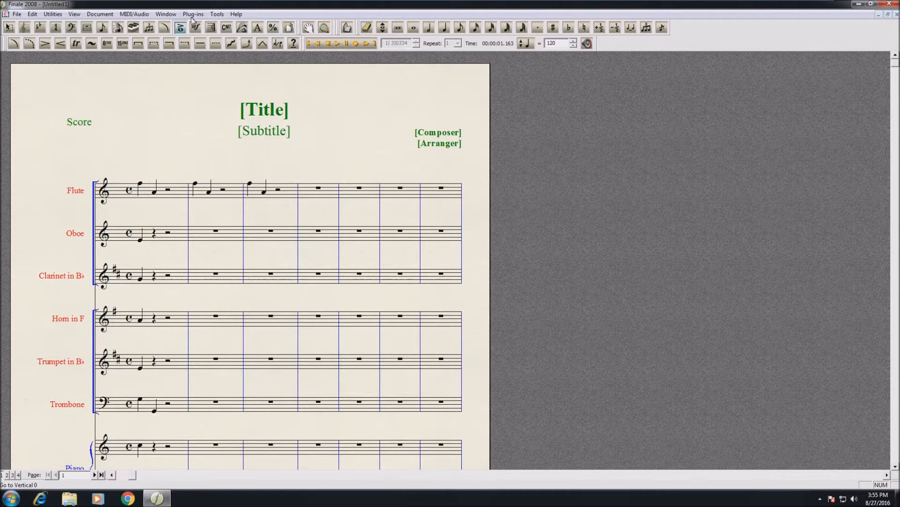
click(8, 27)
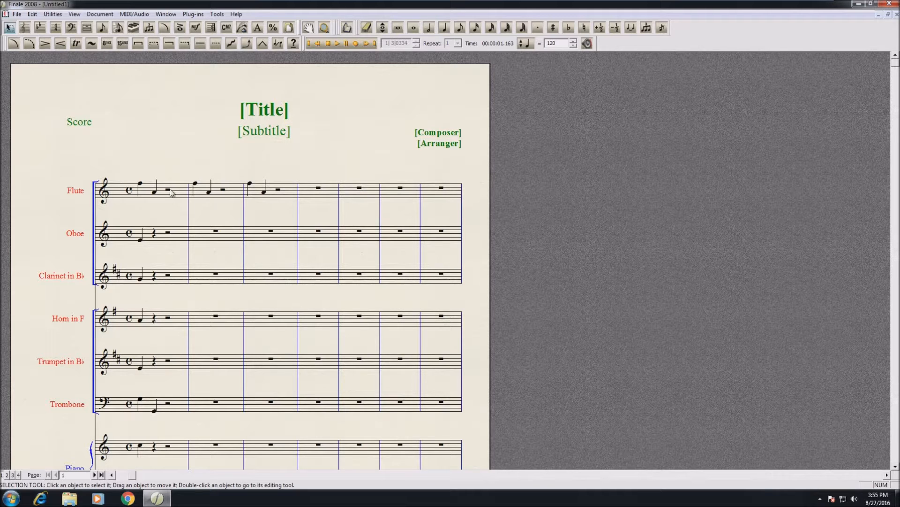
scroll(167, 207, down, 3)
click(94, 123)
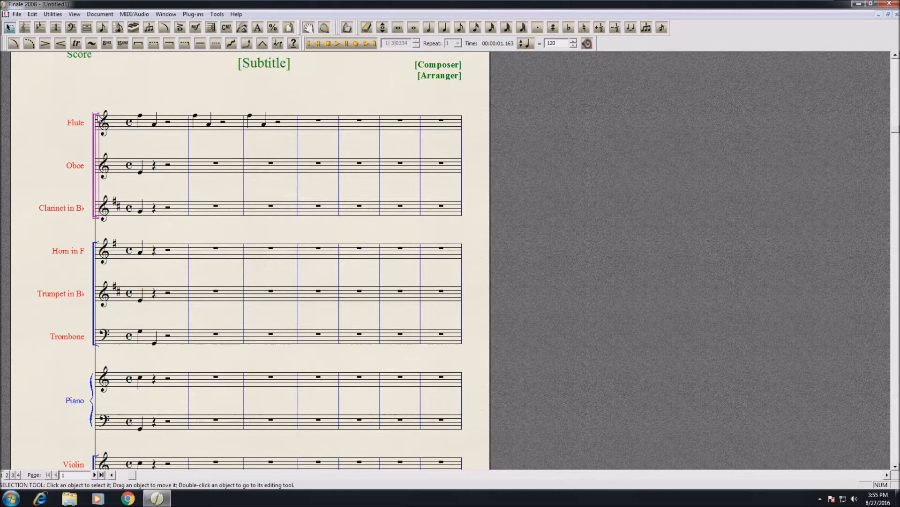
scroll(100, 101, up, 3)
click(125, 92)
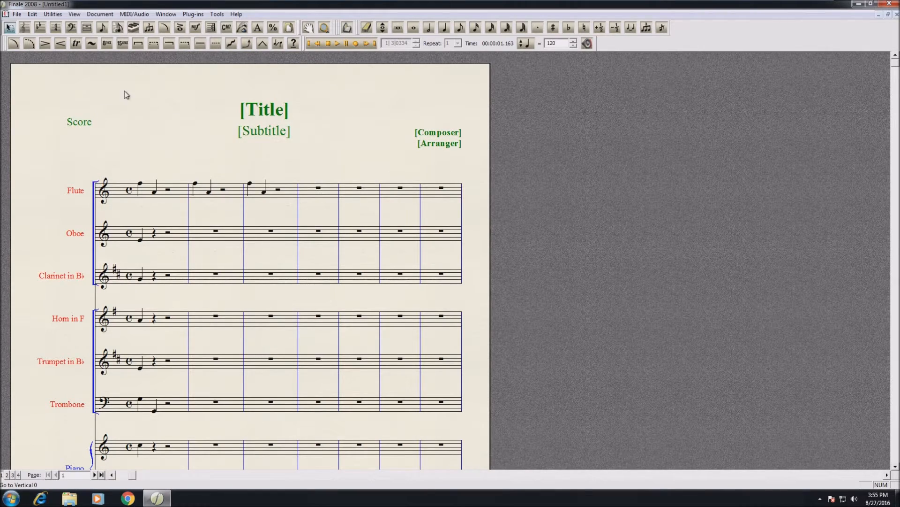
click(53, 14)
mouse_move(64, 17)
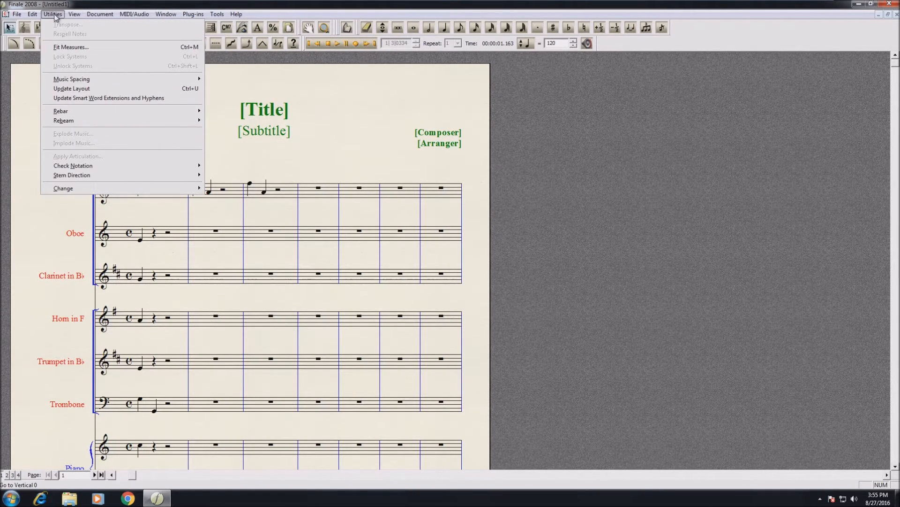
click(55, 17)
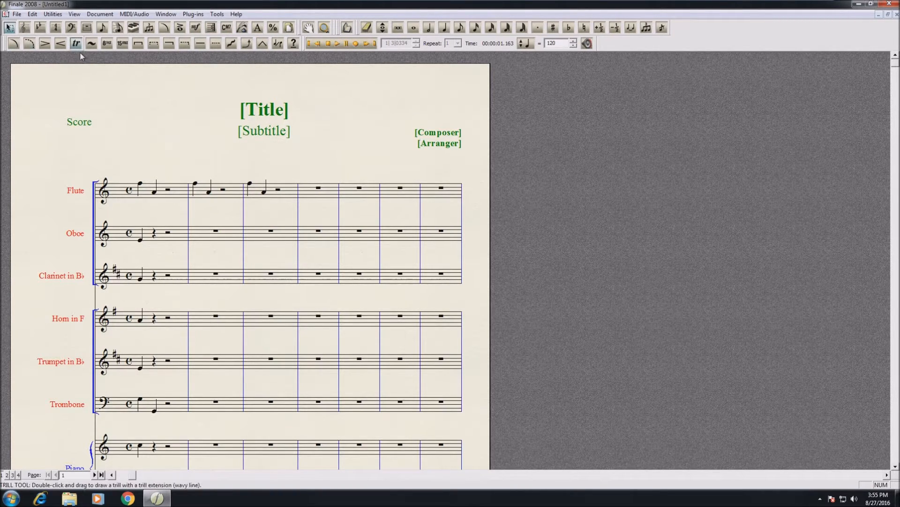
- Open Program Options and review the Open, Save, View, Edit, Folders, and Palettes and Backgrounds settings
click(18, 15)
mouse_move(32, 14)
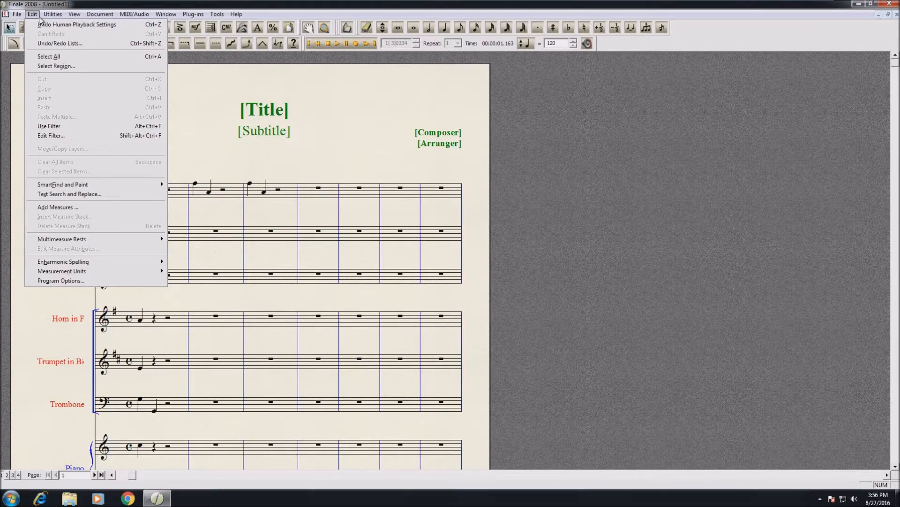
click(94, 281)
click(322, 162)
click(329, 168)
click(331, 144)
click(324, 151)
click(326, 144)
click(327, 138)
click(330, 157)
click(331, 163)
click(332, 174)
- Review the Display Colors settings, check the colour choices for Layer 4, and accept them unchanged
click(330, 168)
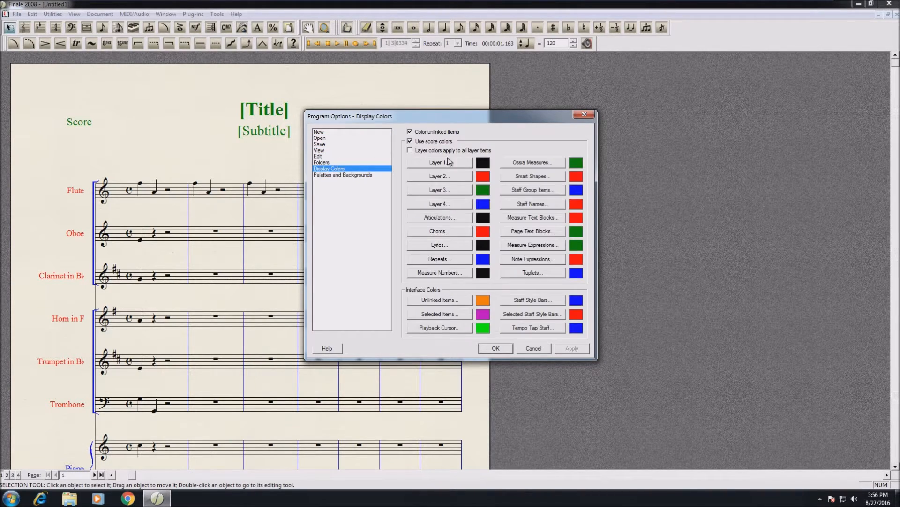
click(453, 206)
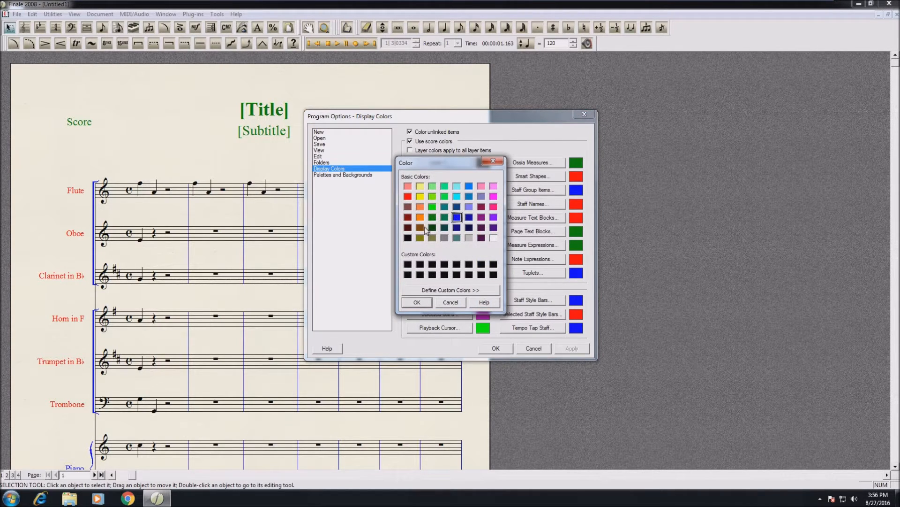
click(426, 303)
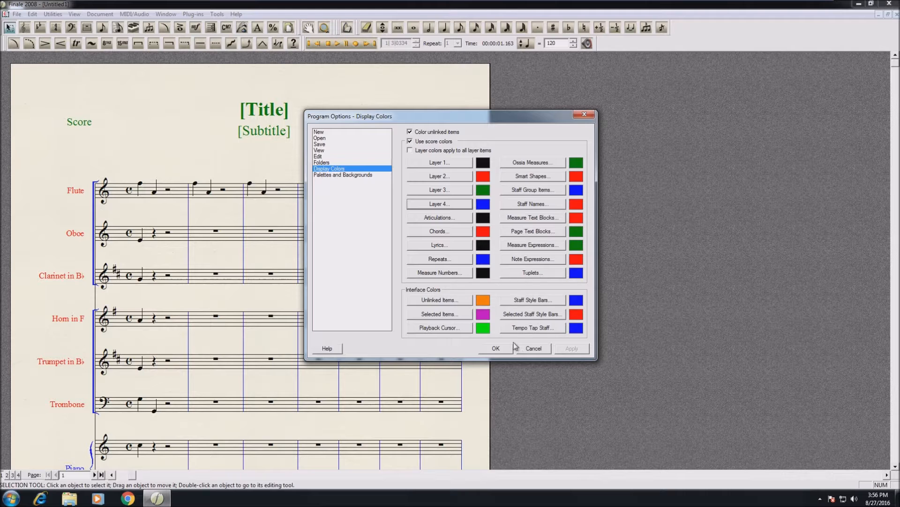
click(496, 348)
- Draw an 8va octave marking above the flute staff from the first note of measure 1 to measure 5
click(107, 44)
double_click(139, 180)
drag(139, 181, 364, 199)
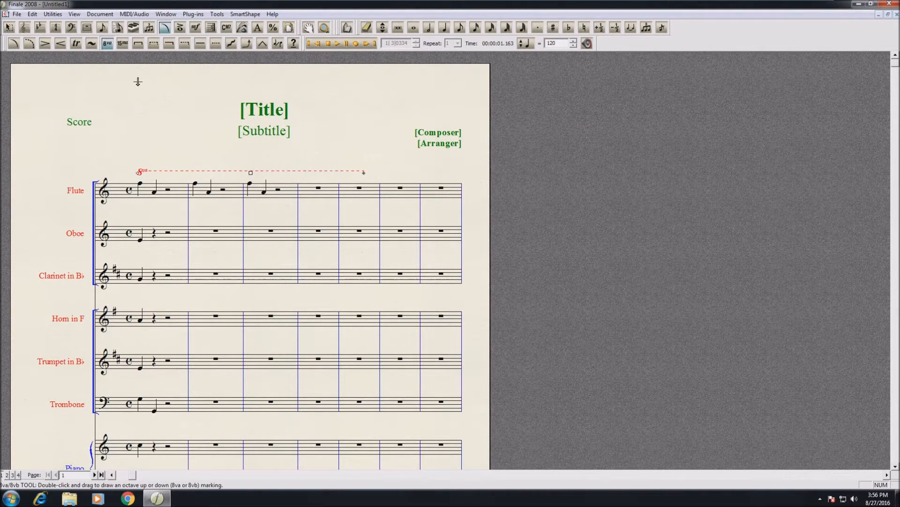
- Draw a trill with a wavy extension above the oboe staff from measure 1 to measure 5, and raise it slightly clear of the staff
click(76, 43)
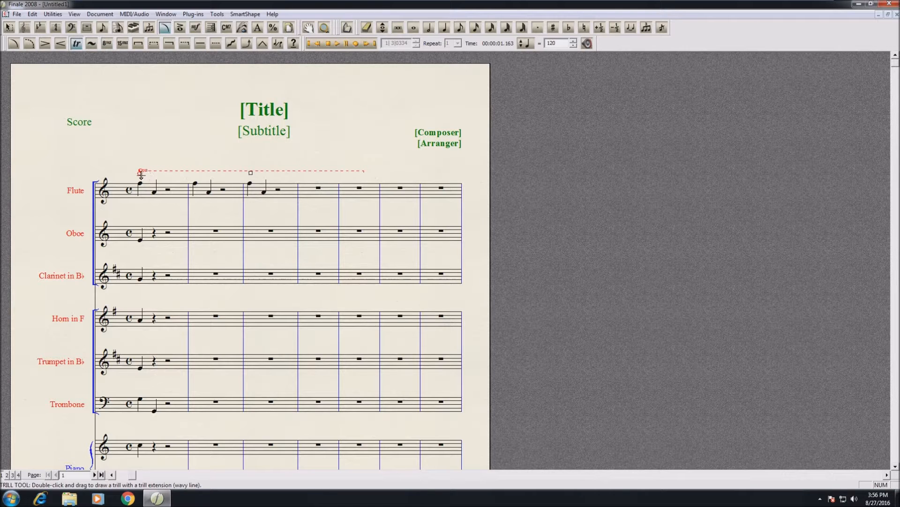
double_click(143, 226)
drag(143, 226, 382, 226)
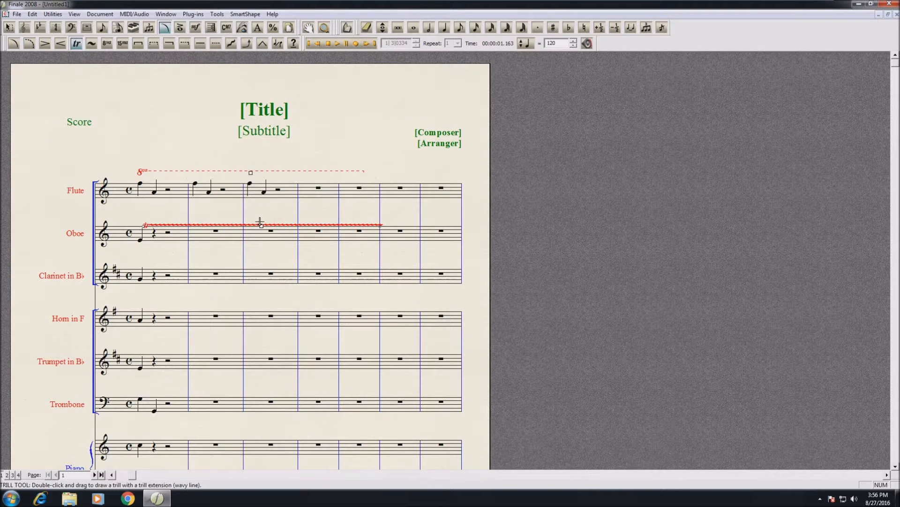
drag(262, 225, 259, 221)
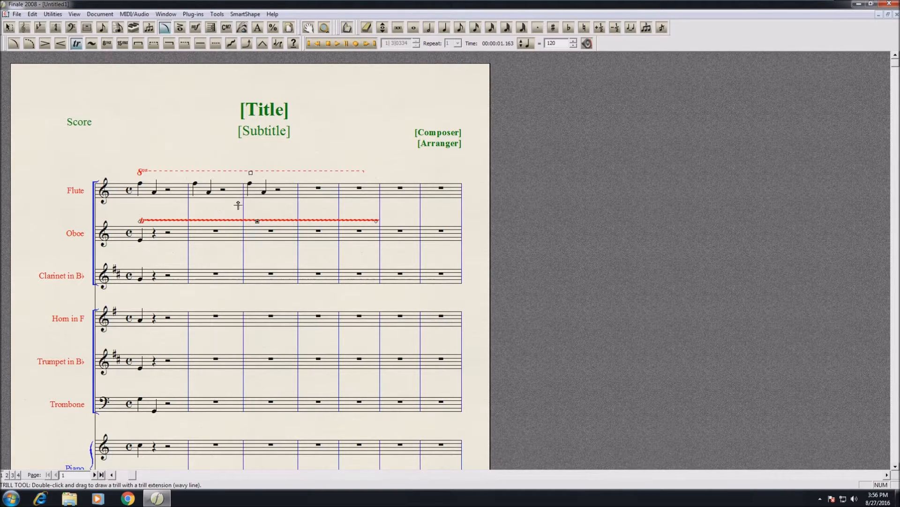
- Review the Display Colors settings in Program Options, including the Smart Shapes and expression colours, and accept them unchanged
click(32, 14)
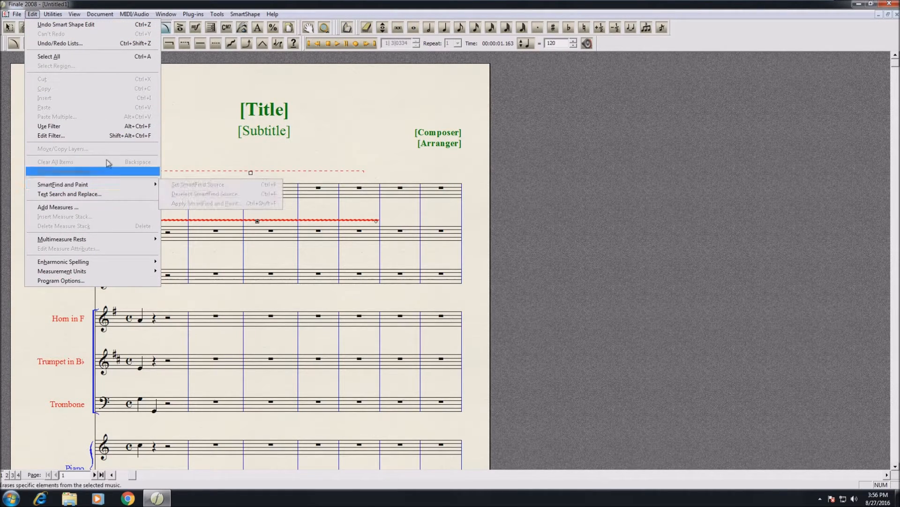
click(94, 281)
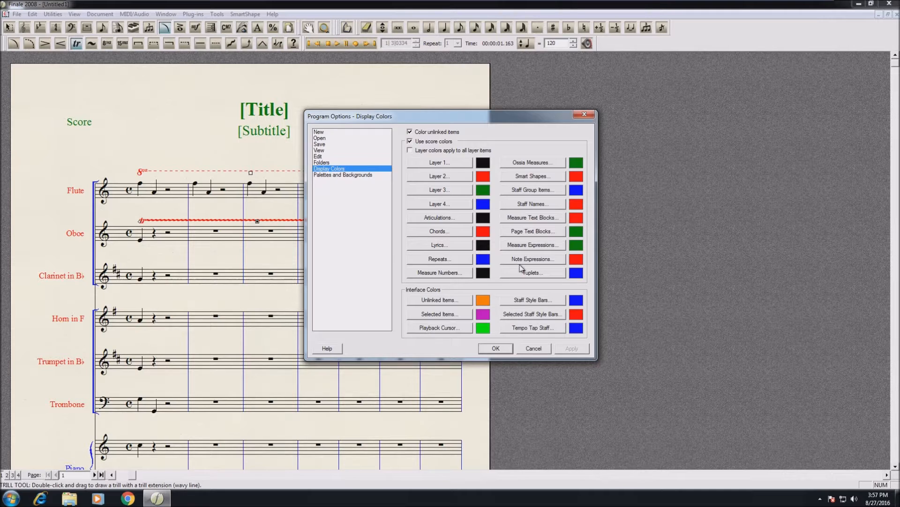
click(495, 348)
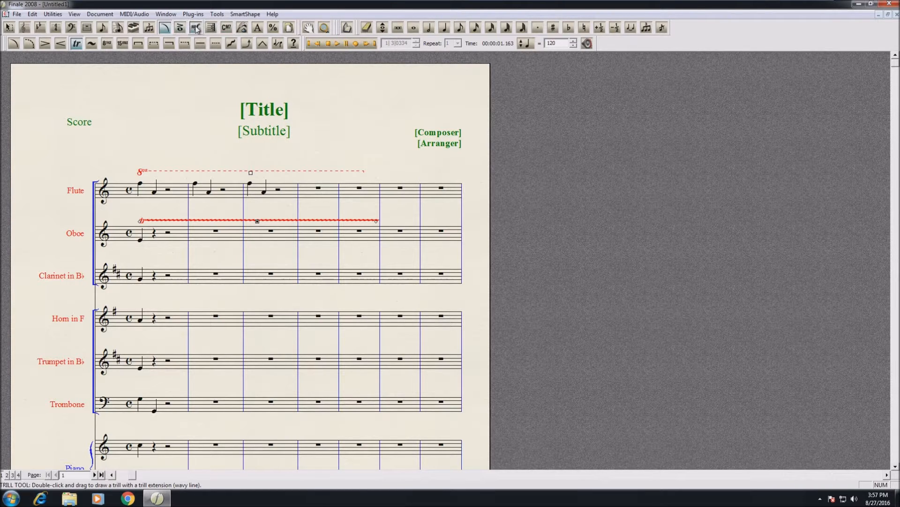
- Create a first and second ending at measure 5 with the Repeat Tool, clear the selection, and return to the Selection Tool
click(211, 27)
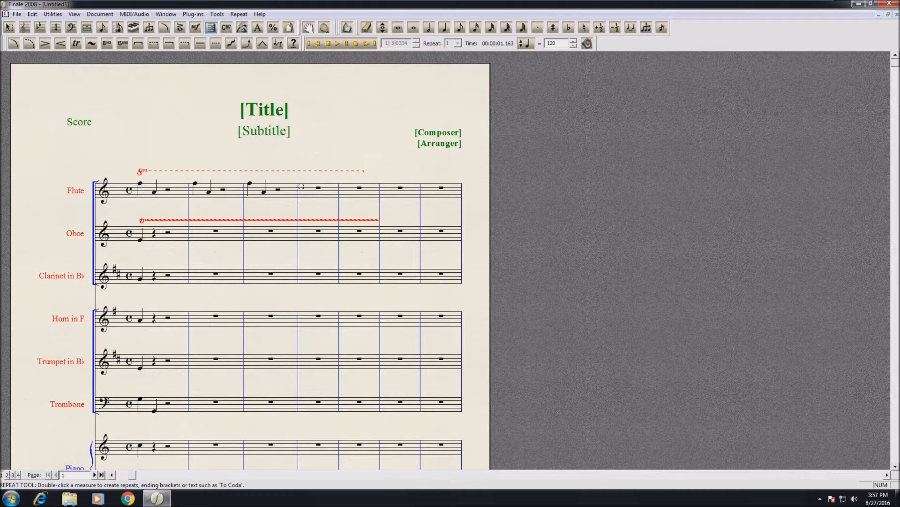
right_click(373, 188)
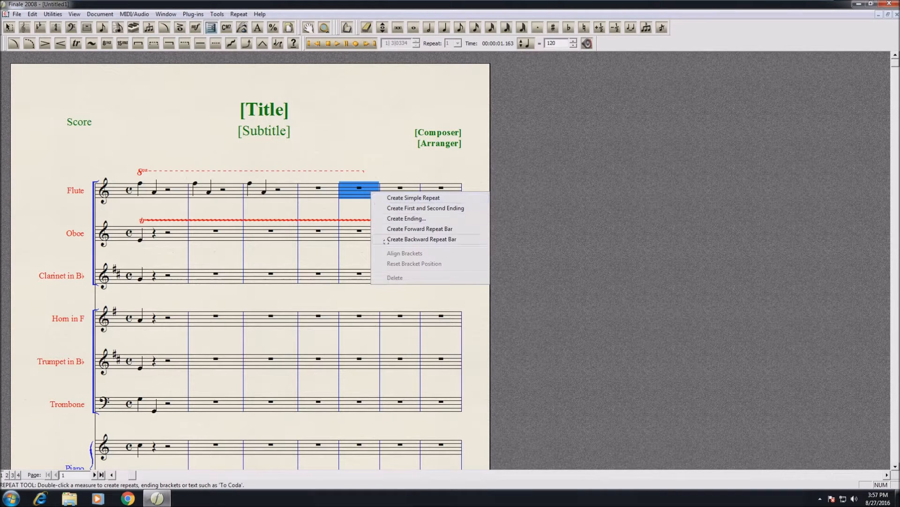
right_click(369, 192)
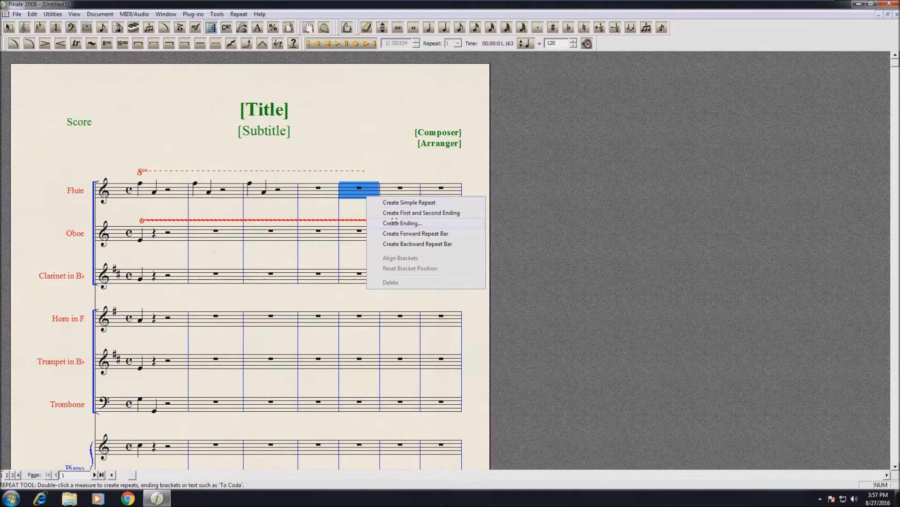
click(407, 213)
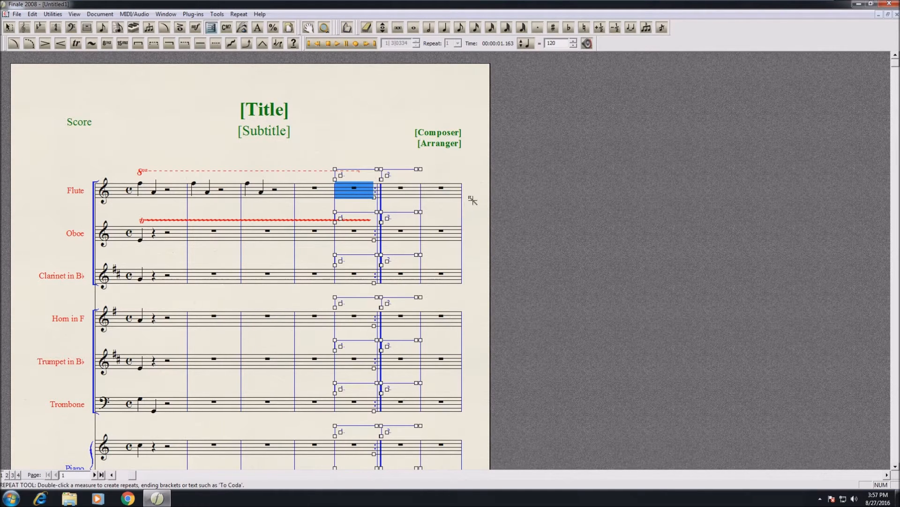
click(369, 144)
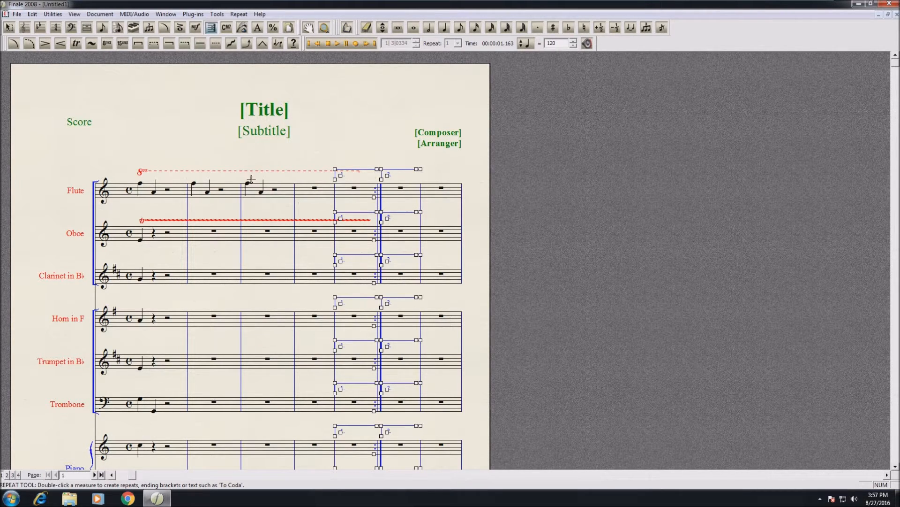
click(9, 27)
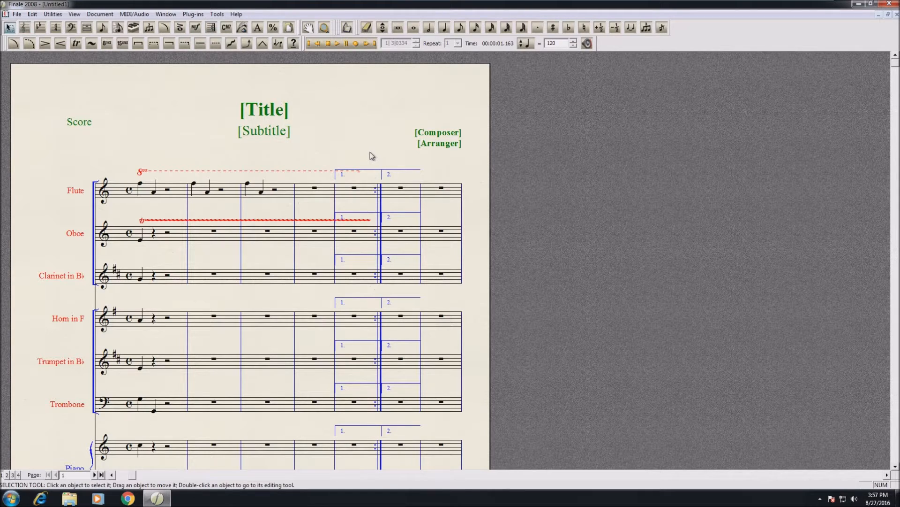
- Move the flute's 8va marking up so that it clears the first-ending bracket
scroll(359, 172, up, 2)
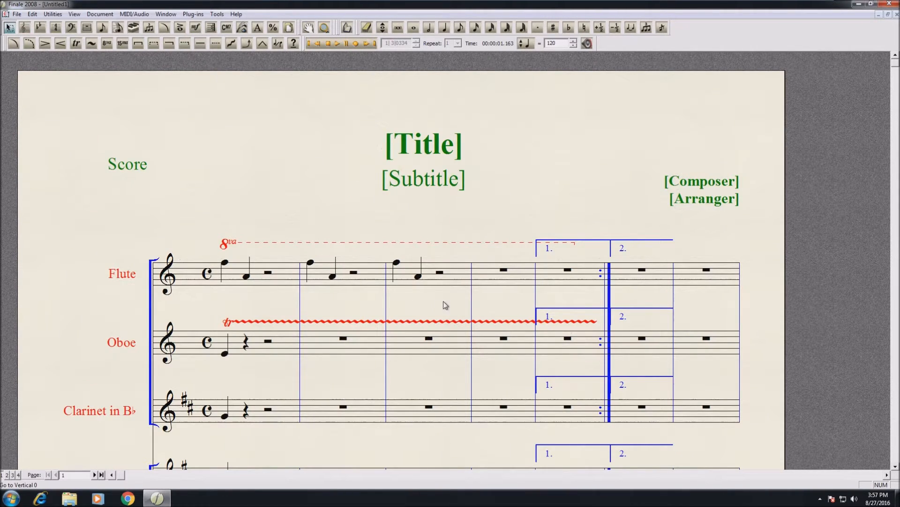
scroll(573, 335, down, 3)
scroll(582, 329, down, 6)
scroll(579, 326, up, 5)
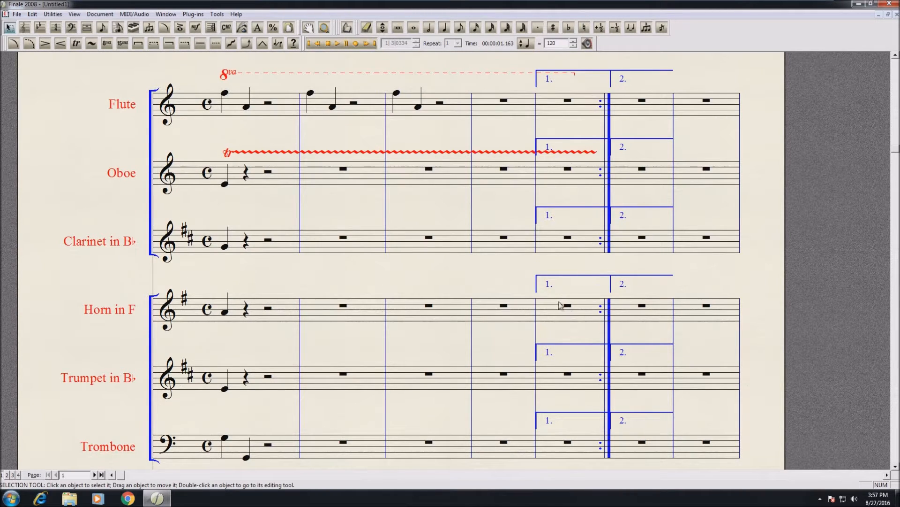
scroll(478, 293, down, 3)
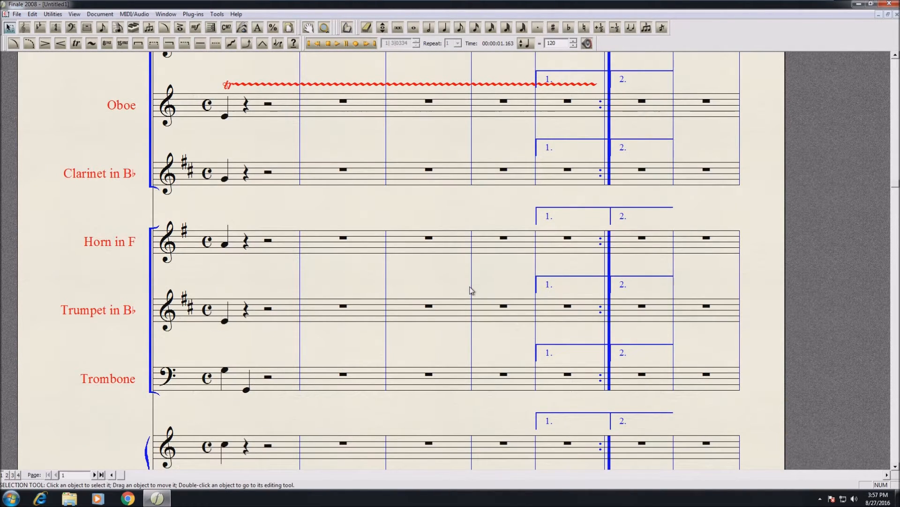
scroll(471, 289, up, 5)
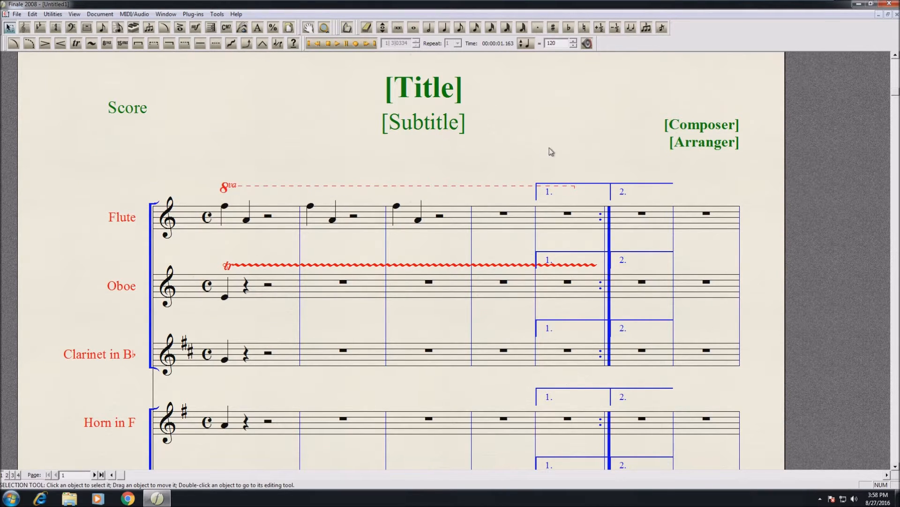
drag(493, 187, 494, 175)
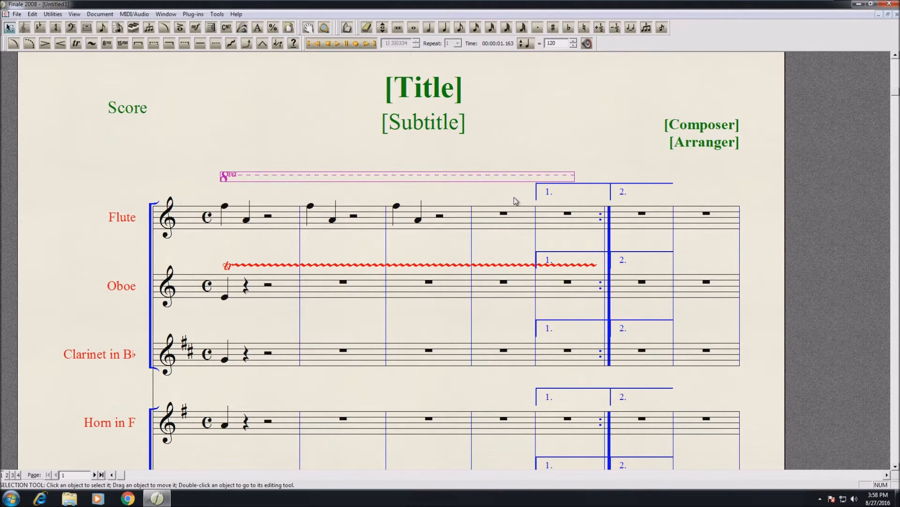
- Play the score for a few measures and stop playback
click(342, 48)
click(348, 46)
click(337, 45)
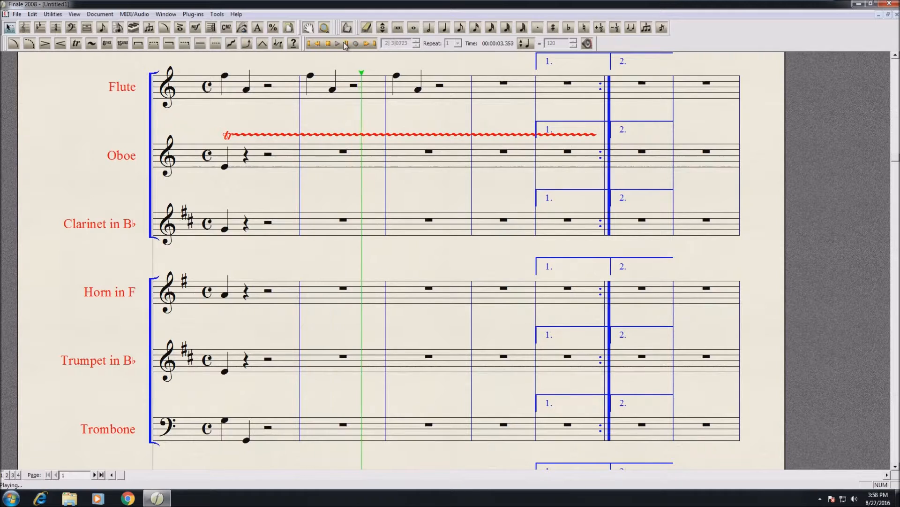
click(346, 44)
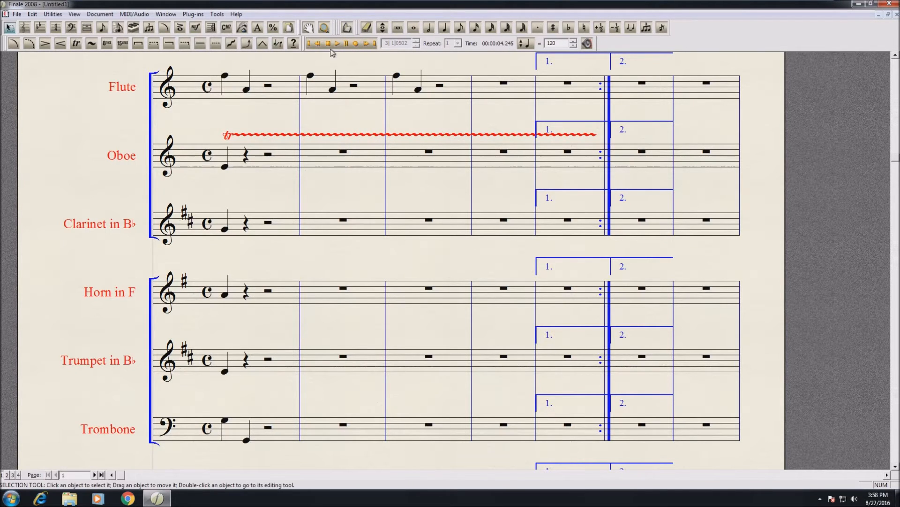
- Set playback to always start at the leftmost measure, and test it with a short playback
click(587, 44)
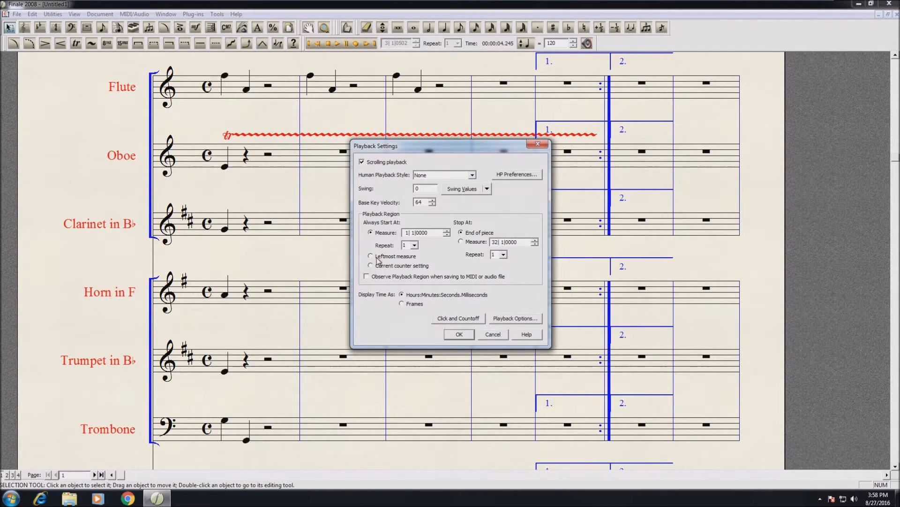
click(466, 335)
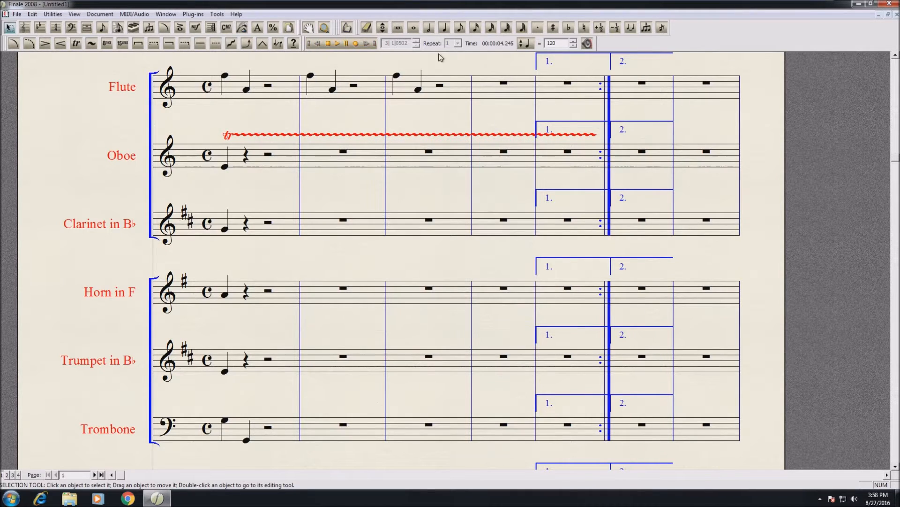
click(338, 44)
click(347, 45)
- Set the Human Playback style to Standard in the playback settings
click(587, 43)
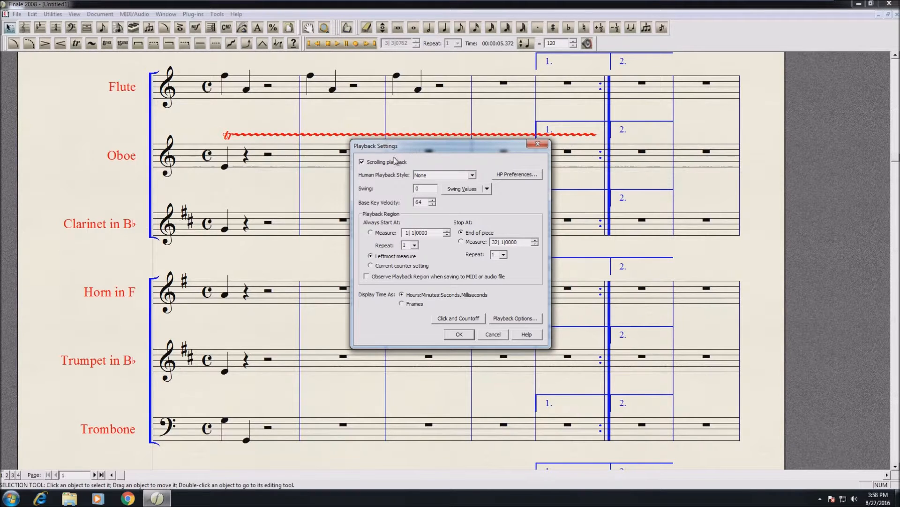
click(455, 177)
click(464, 192)
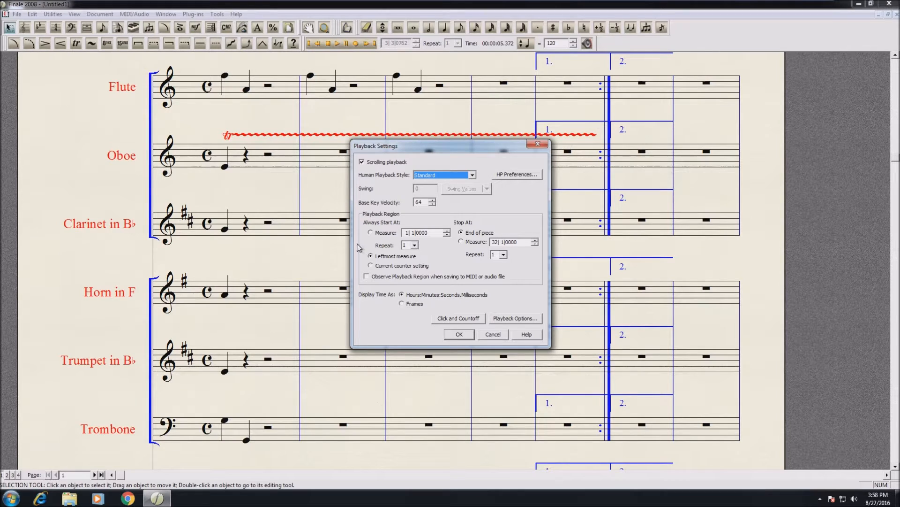
click(459, 333)
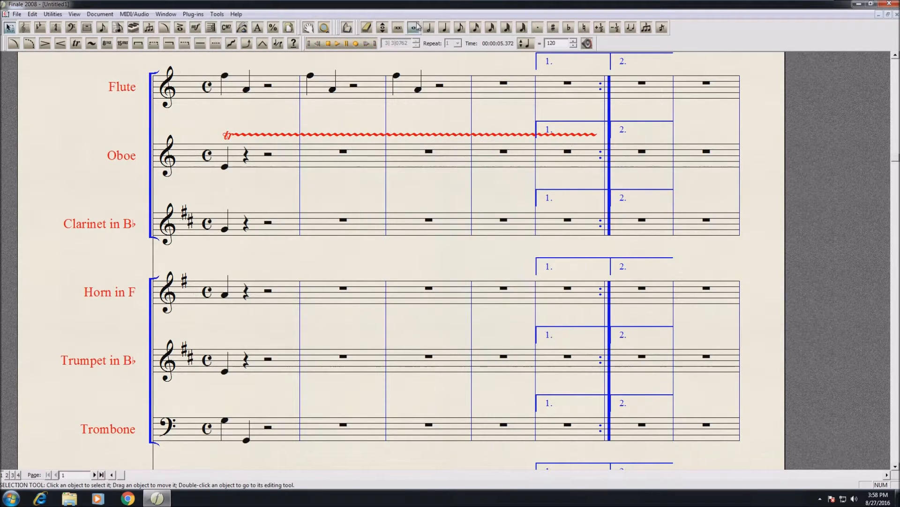
- Listen to the score with the new playback style, rewinding and replaying it
click(340, 44)
click(347, 45)
click(317, 43)
click(338, 43)
- Enter a 32nd-note triplet D, D, F followed by a 32nd-note G sharp in measure 2 of the oboe staff
click(491, 27)
click(308, 158)
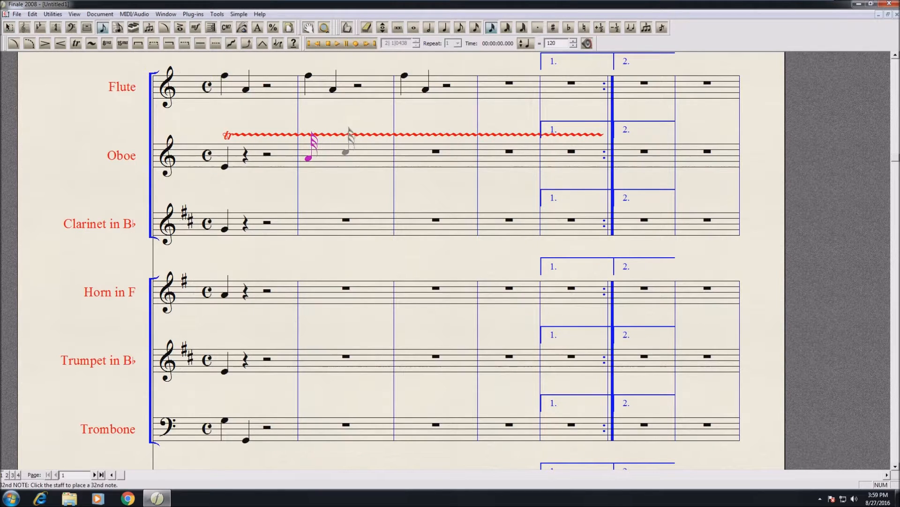
key(9)
key(d)
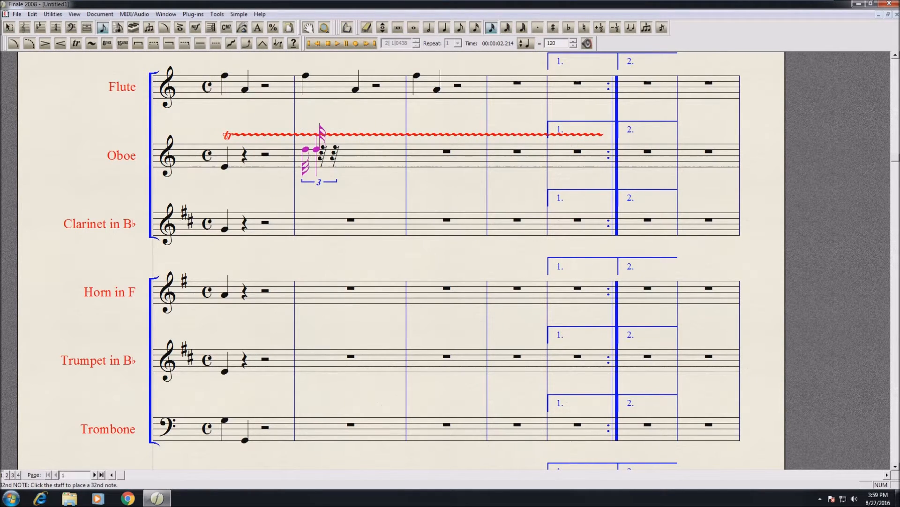
key(f)
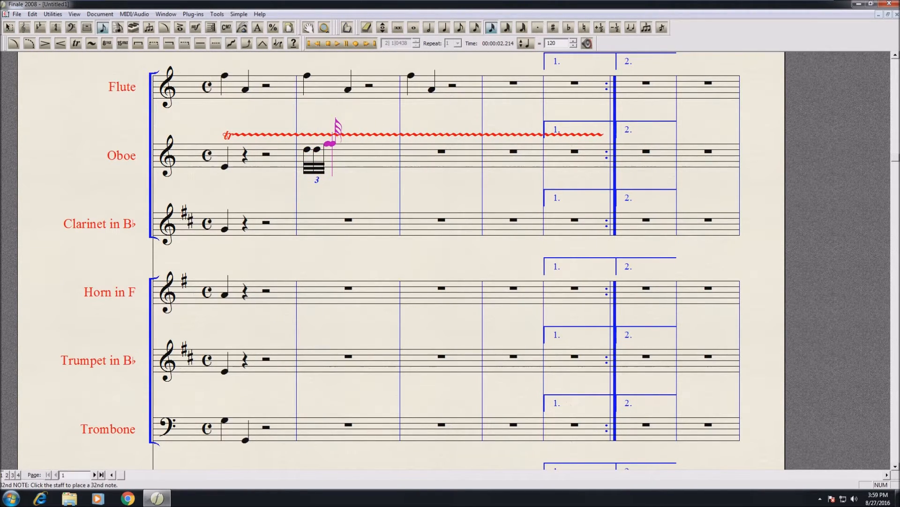
key(g)
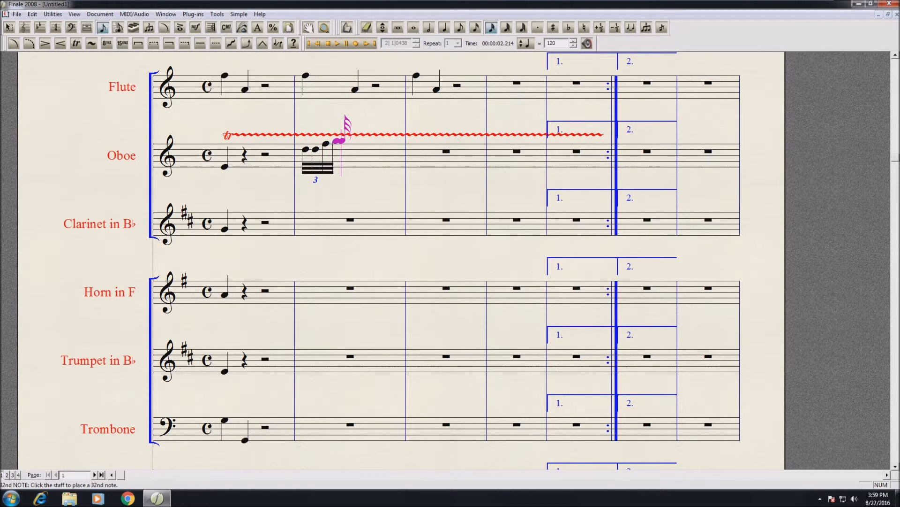
key(plus)
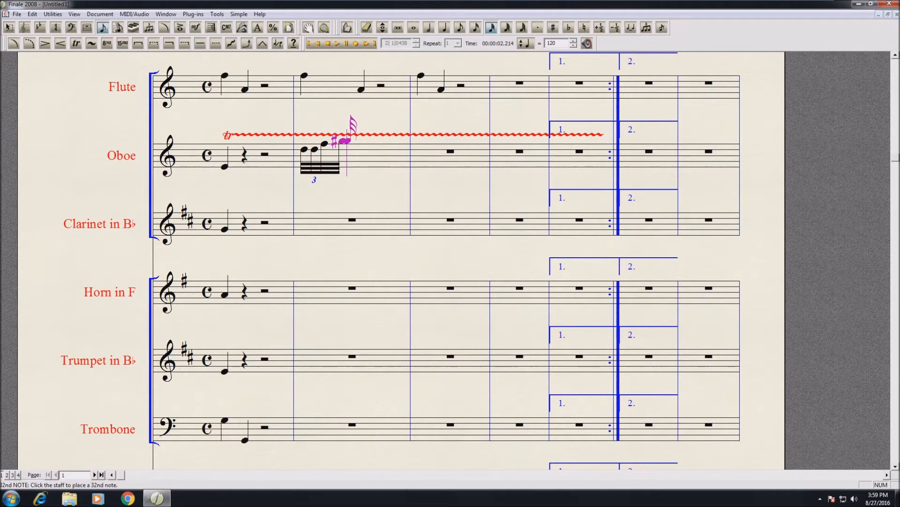
- Make the G sharp start a second triplet with A and D, and continue the 32nd-note run with F, A, F, D, A, F, A, F
key(9)
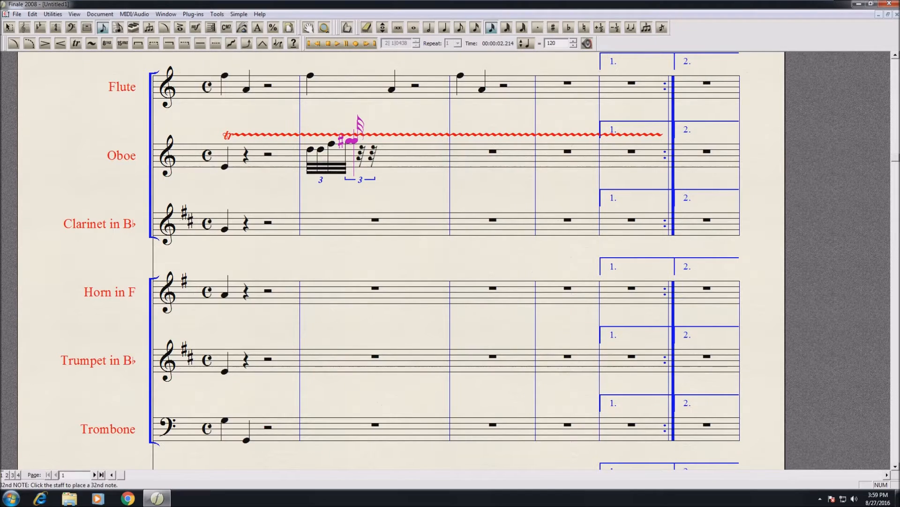
key(a)
key(d)
key(f)
key(a)
key(f)
key(d)
key(a)
key(f)
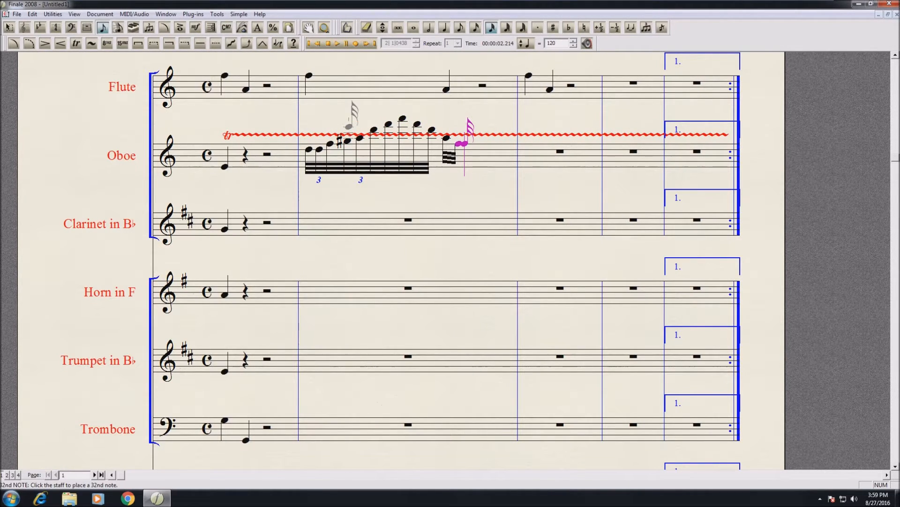
key(a)
key(f)
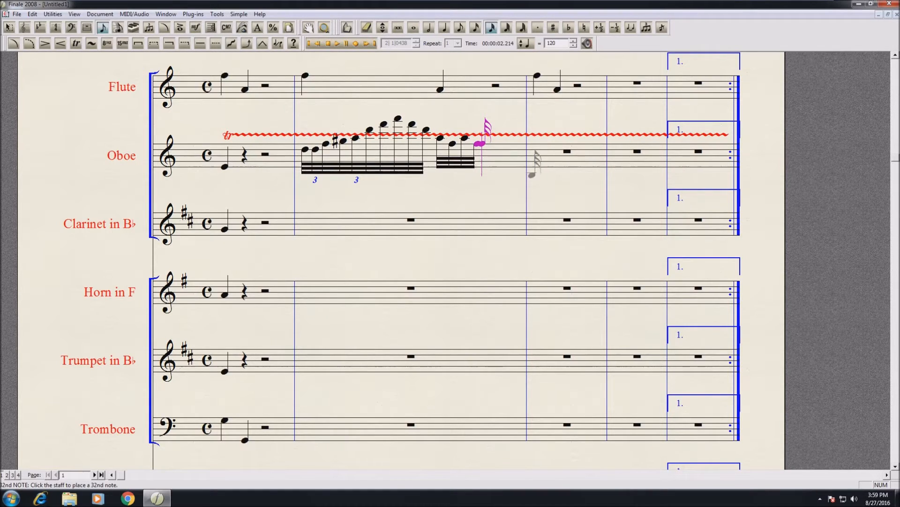
- Play back the score to hear the oboe's 32nd-note run, stop, and return to the Selection Tool
click(339, 44)
click(347, 45)
click(9, 27)
- Draw a dashed curve over the oboe's 32nd-note run in measure 2, from its first D to its last A
click(29, 43)
double_click(304, 142)
drag(304, 142, 463, 136)
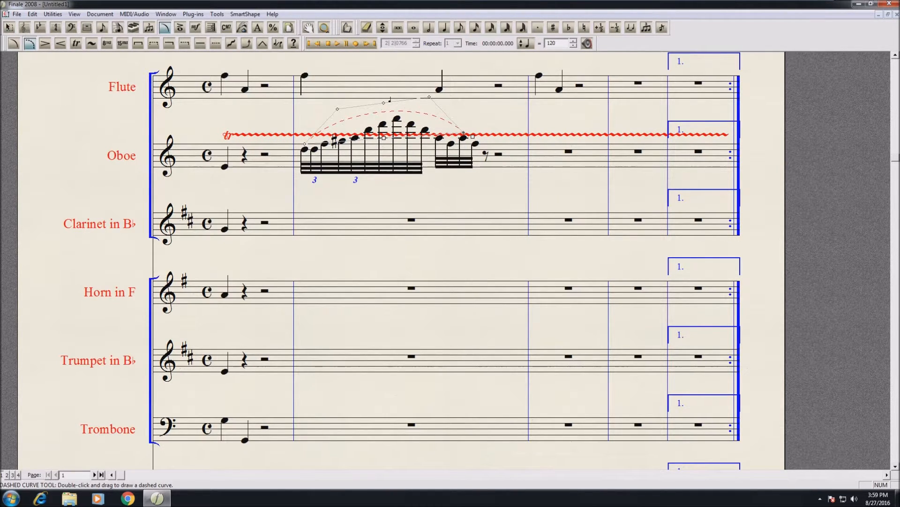
scroll(433, 119, up, 1)
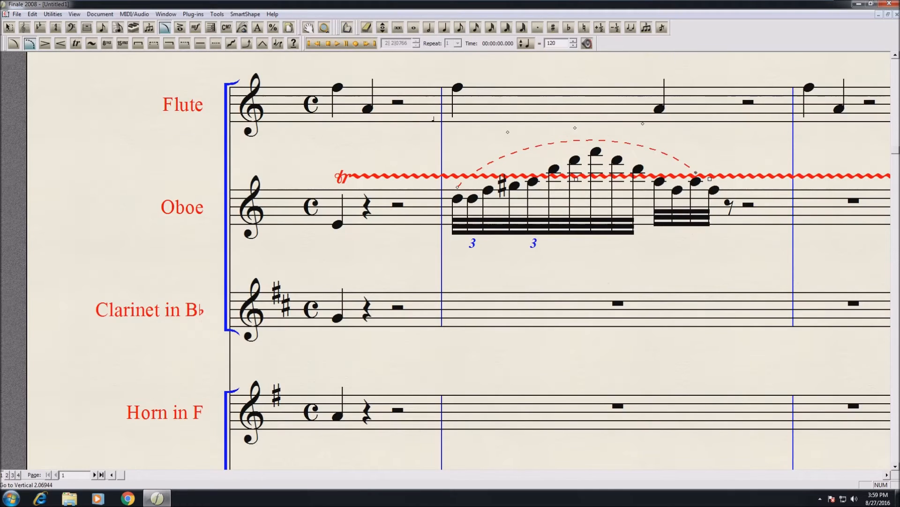
scroll(434, 119, up, 1)
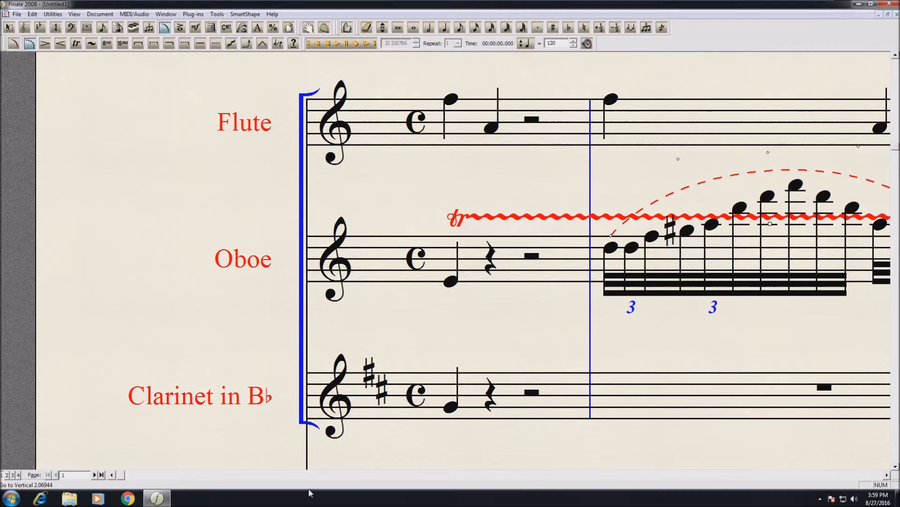
- Extend the end of the oboe's dashed curve in measure 2 to the run's last note, F
click(887, 474)
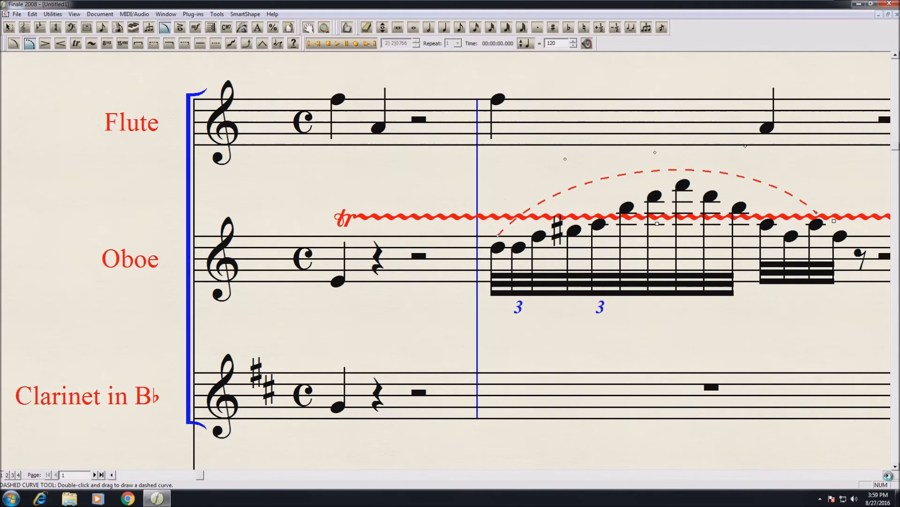
click(887, 474)
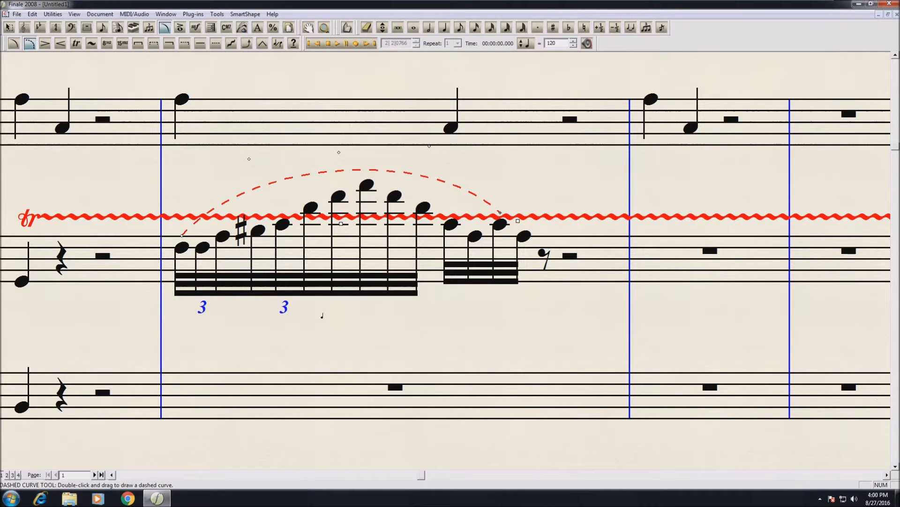
drag(341, 151, 339, 151)
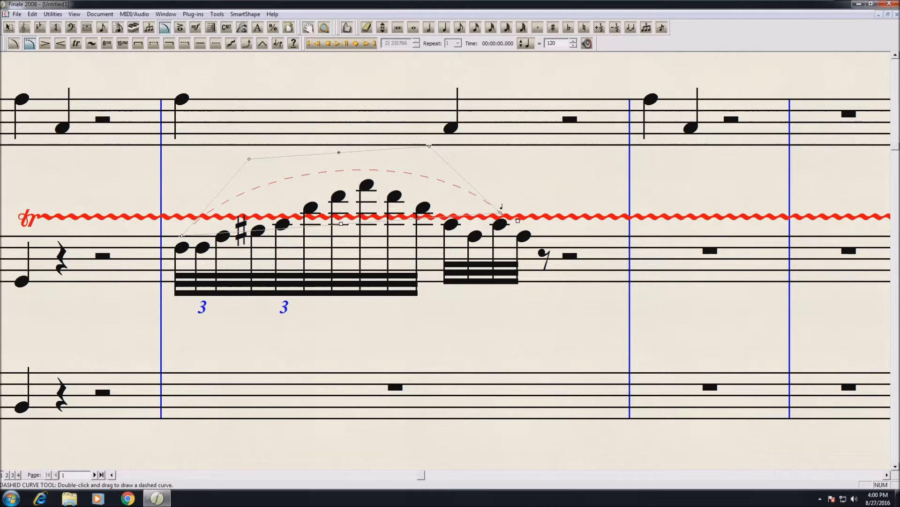
drag(499, 213, 525, 224)
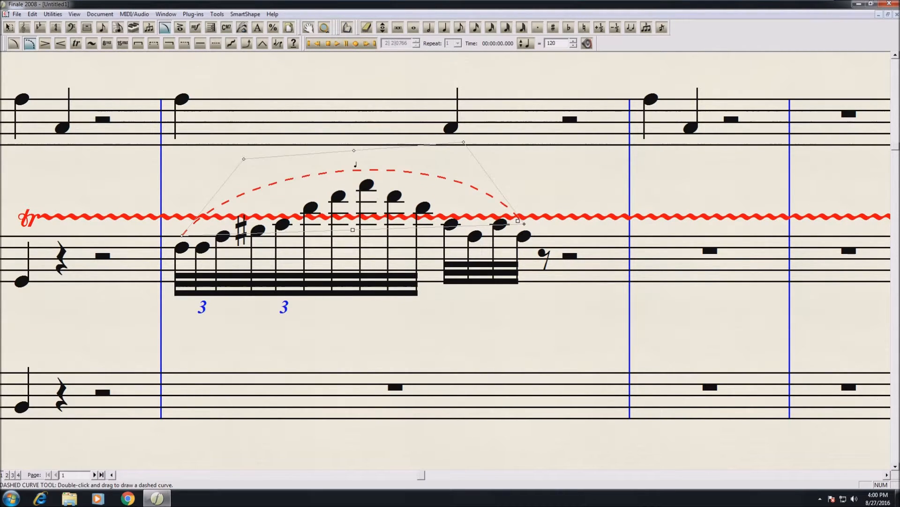
scroll(355, 164, up, 3)
scroll(355, 164, up, 2)
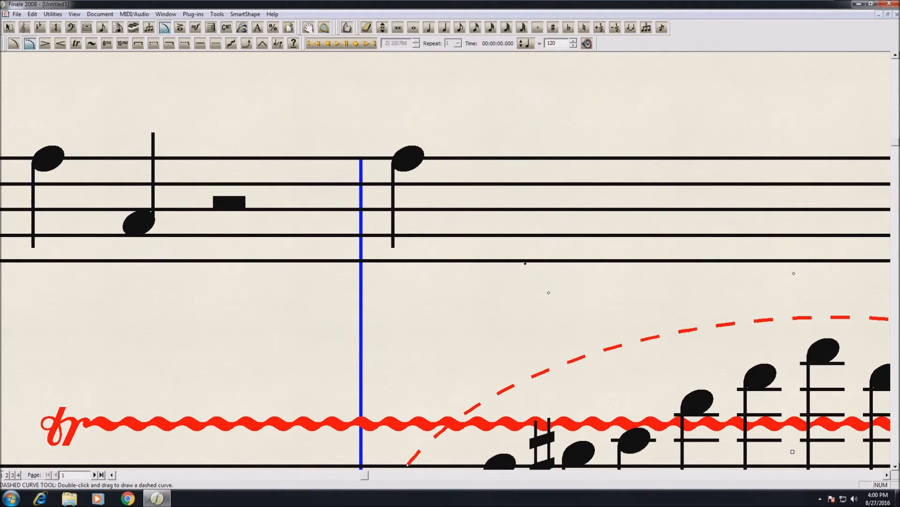
scroll(662, 324, down, 1)
scroll(715, 301, down, 2)
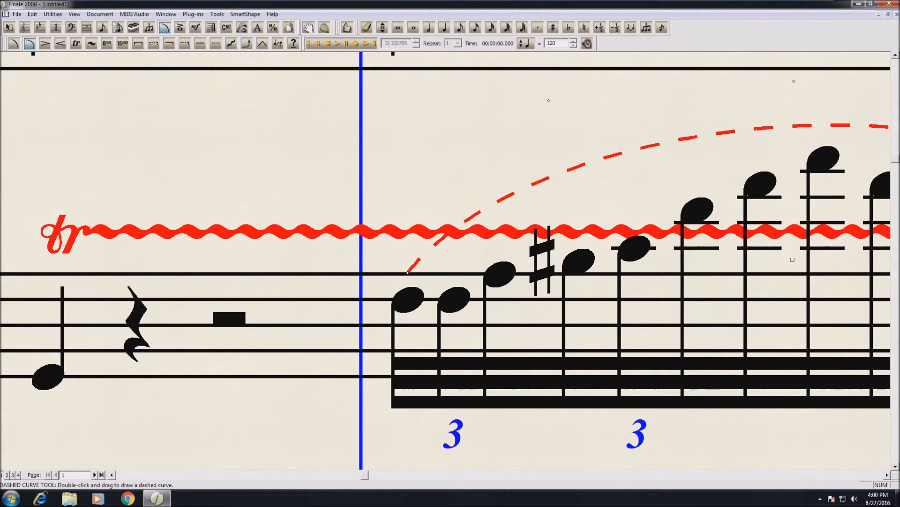
- Switch the score to Scroll View and look through the available SmartShape and Help commands
key(ctrl+e)
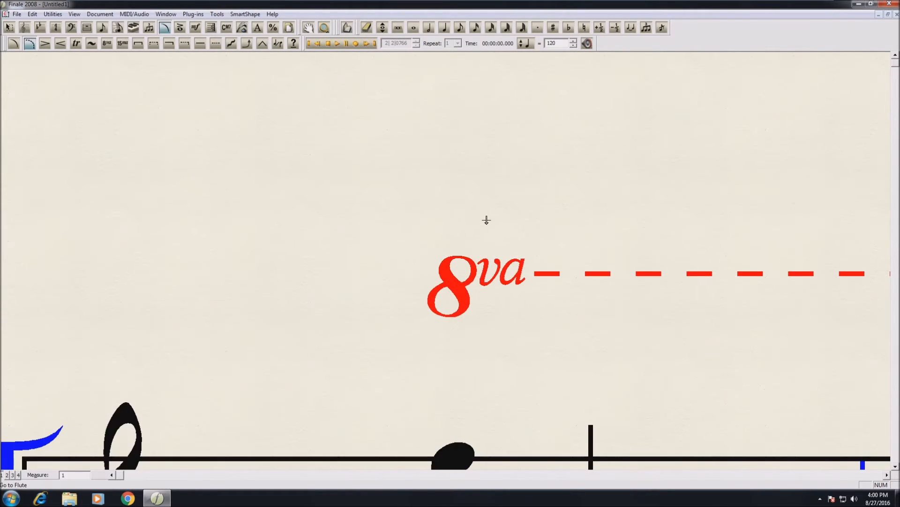
scroll(487, 220, down, 15)
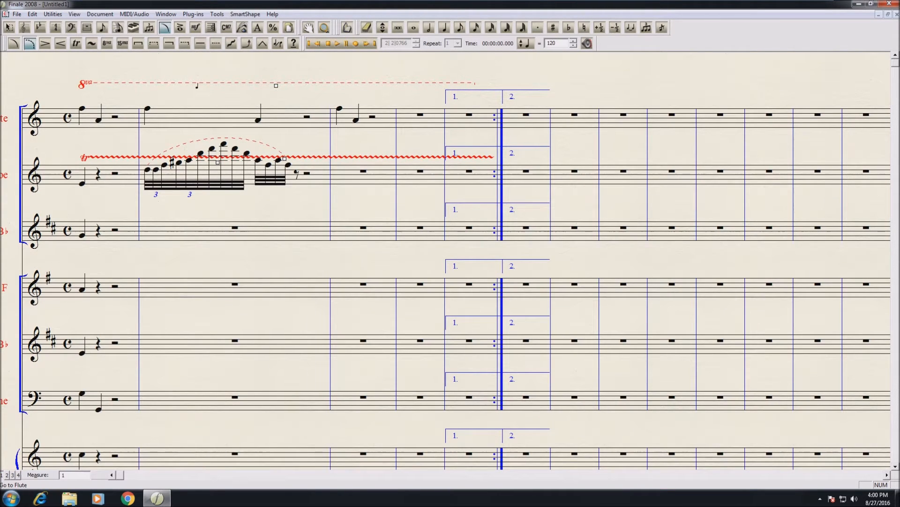
click(240, 14)
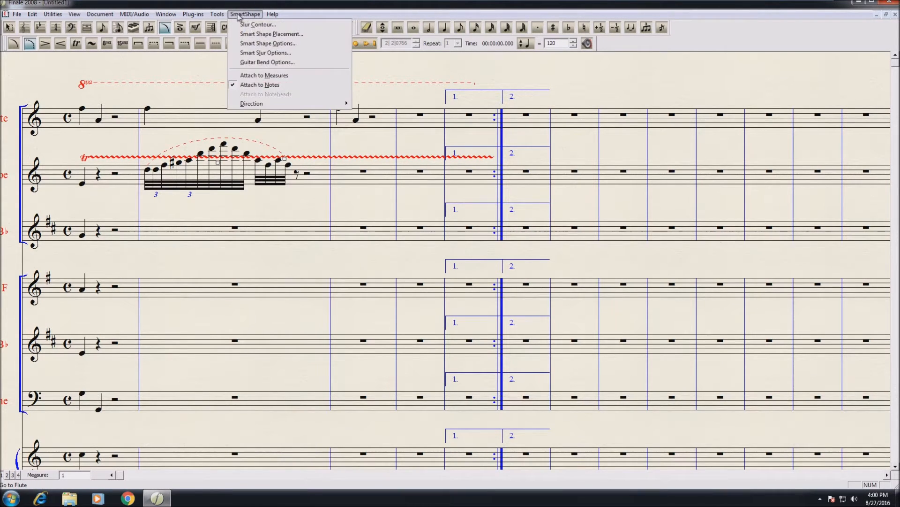
mouse_move(273, 14)
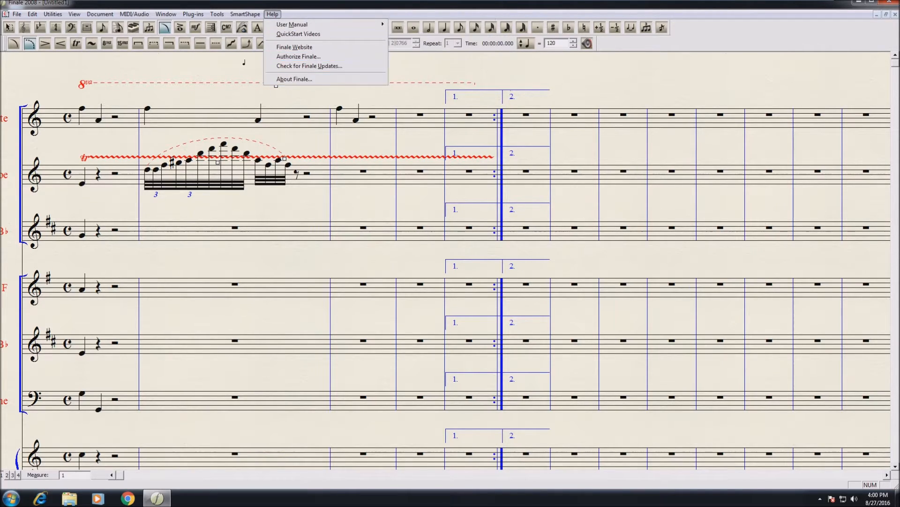
click(276, 95)
- Launch Finale 2007, postpone its authorization, and open the existing asfdsa notation file from Documents
click(860, 3)
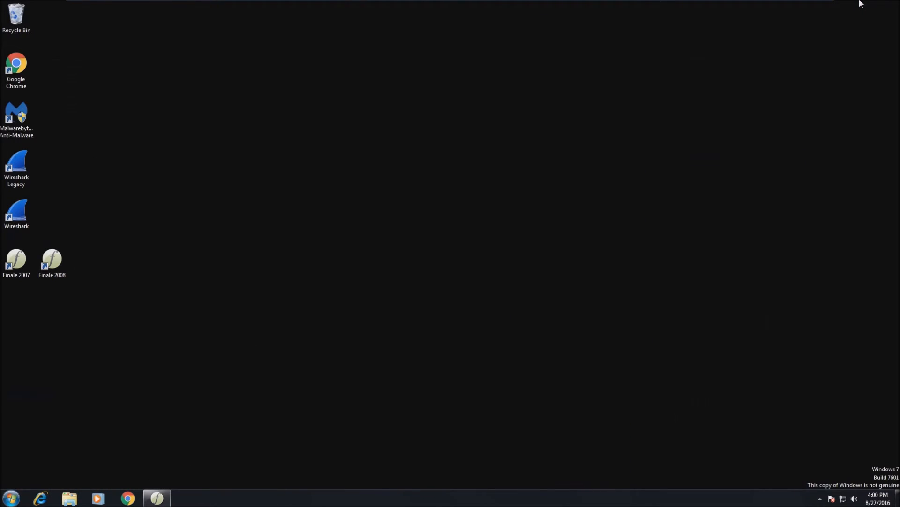
double_click(14, 262)
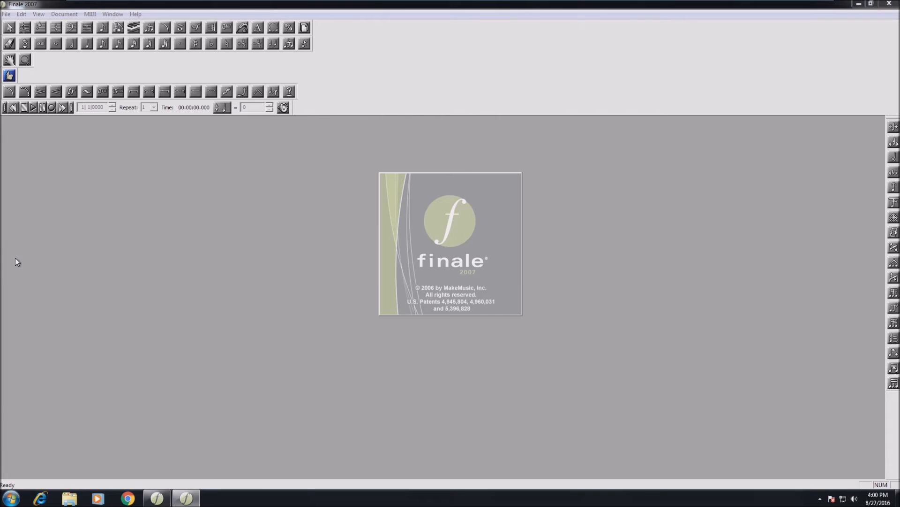
click(527, 267)
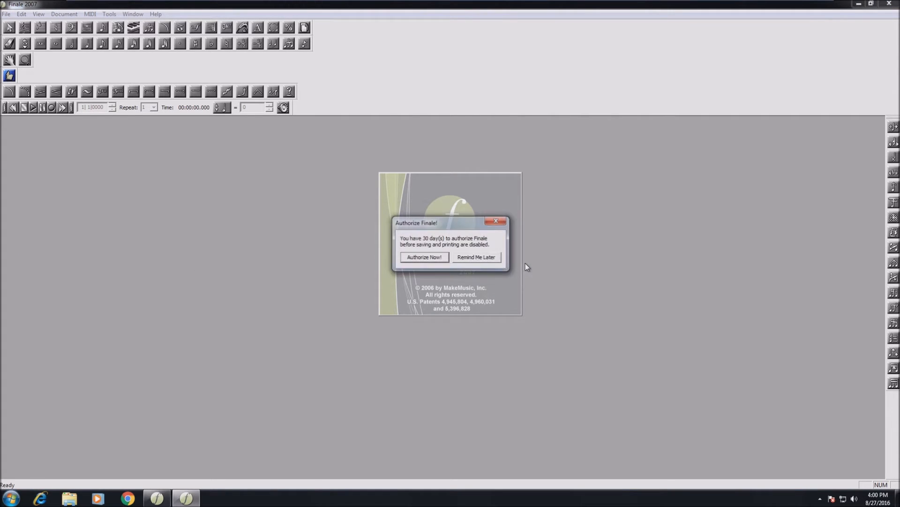
click(480, 257)
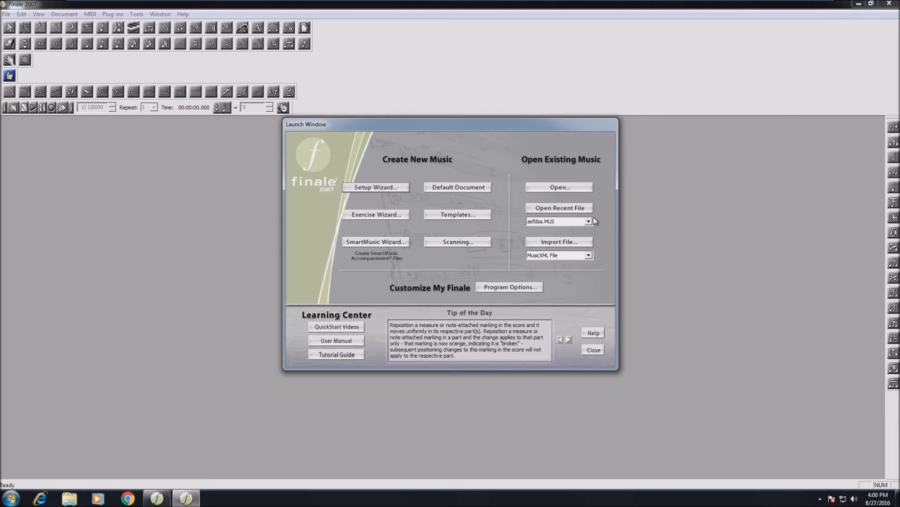
click(564, 187)
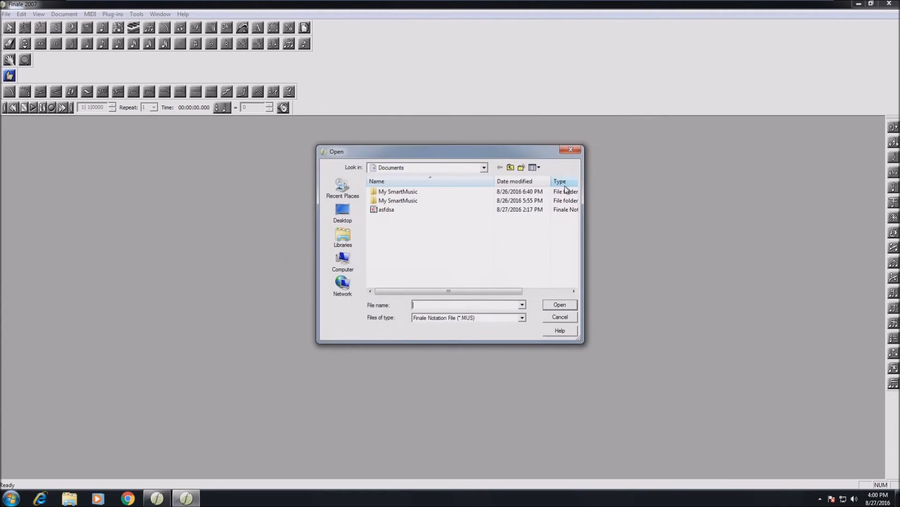
double_click(389, 209)
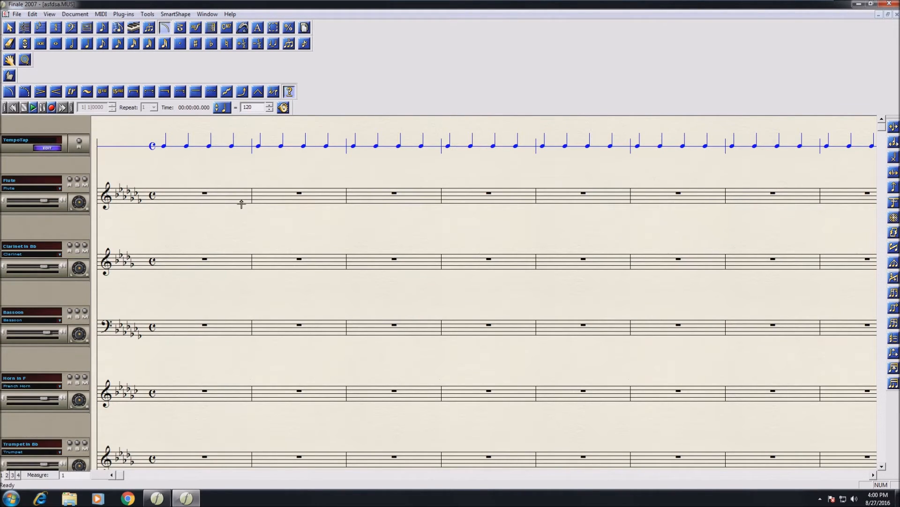
- Dock the Finale 2007 tool palettes into two compact rows and show the score in Page View
key(ctrl+e)
drag(1, 90, 307, 28)
drag(630, 34, 633, 29)
drag(2, 59, 313, 52)
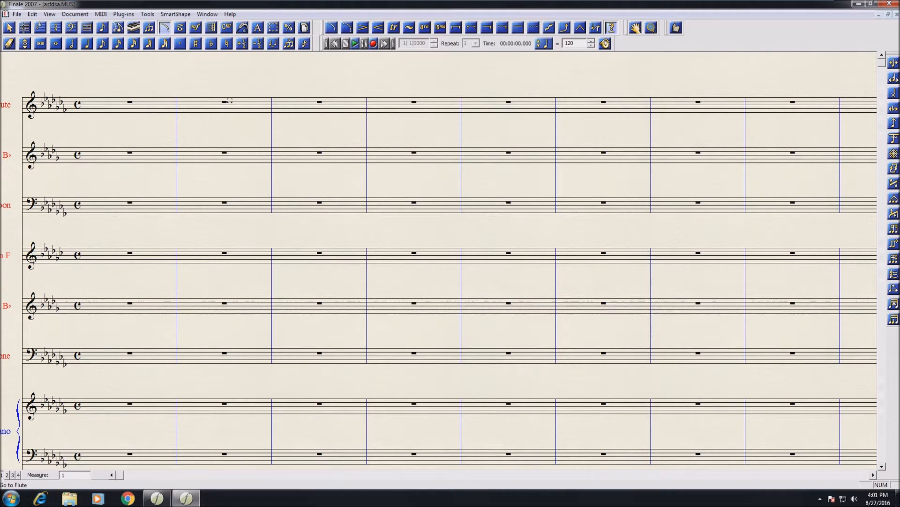
key(ctrl+e)
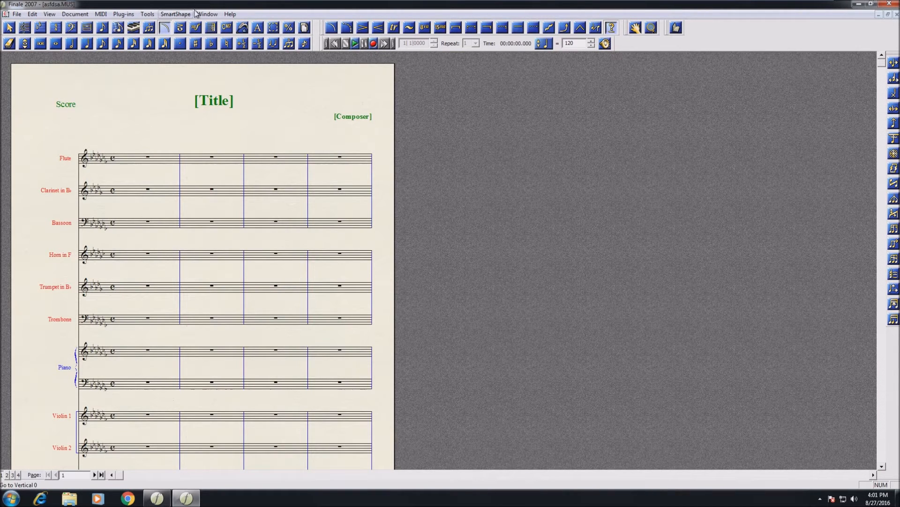
- Check which Help commands Finale 2007 offers and switch back to Finale 2008
click(230, 15)
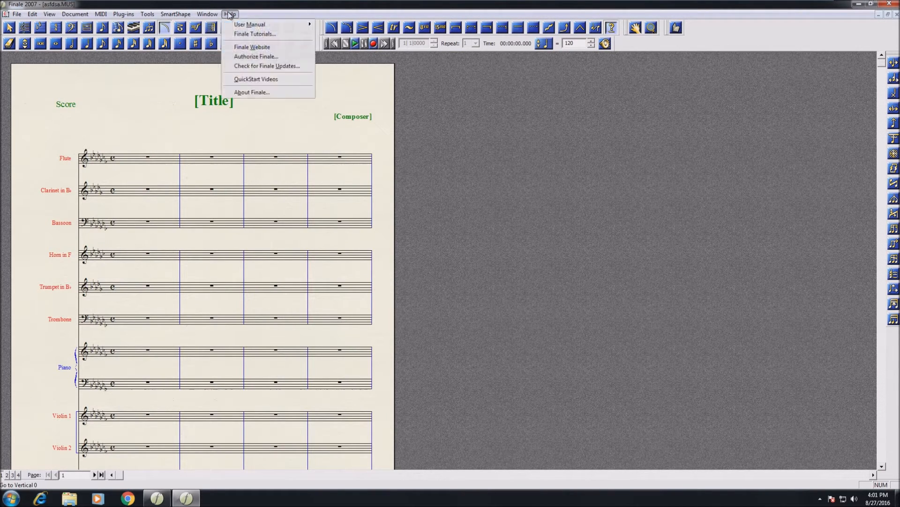
click(229, 14)
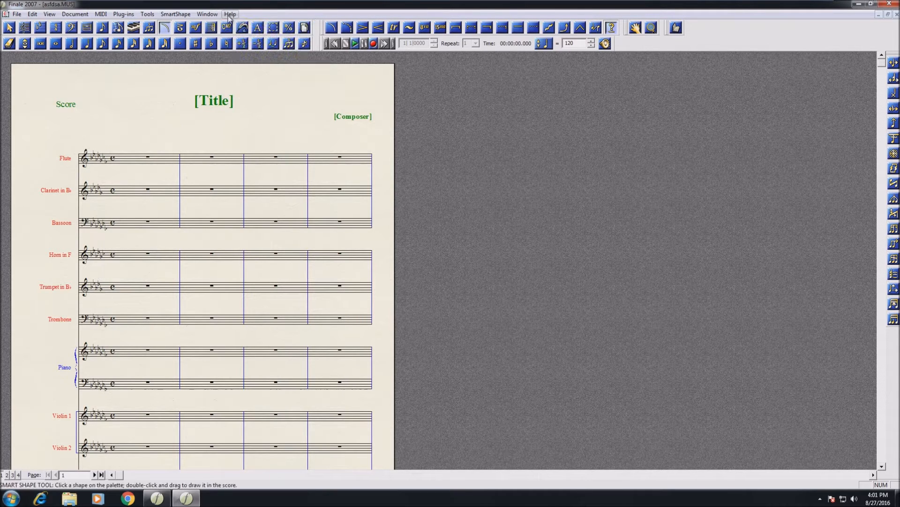
click(168, 500)
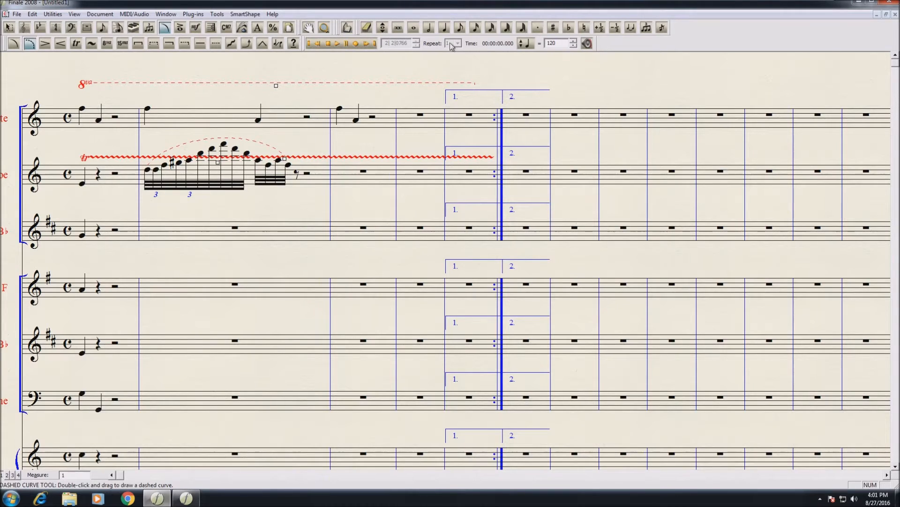
- Open the QuickStart Videos, view the topics under measures and staves, and close the video player
click(278, 16)
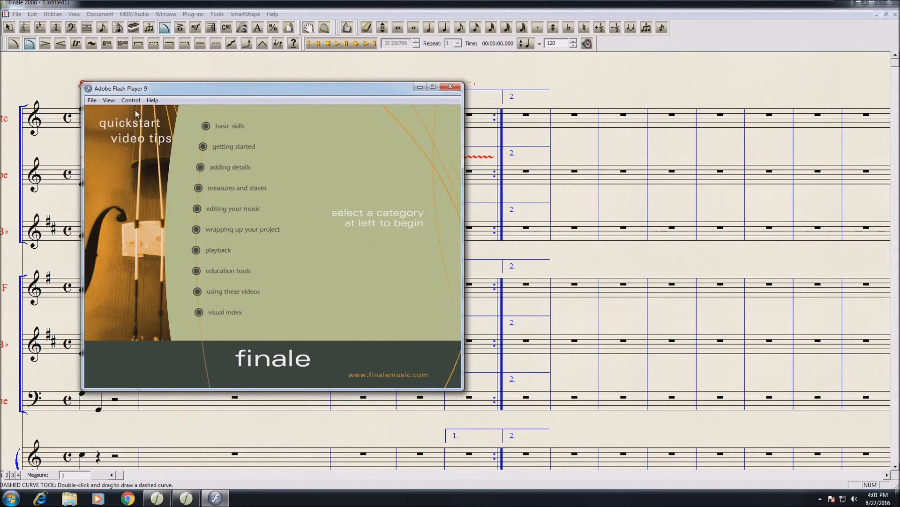
click(216, 188)
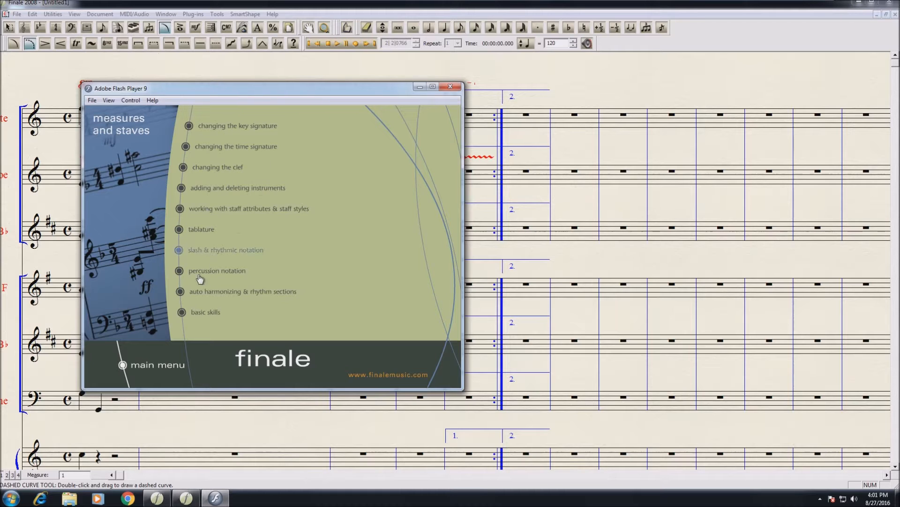
click(451, 86)
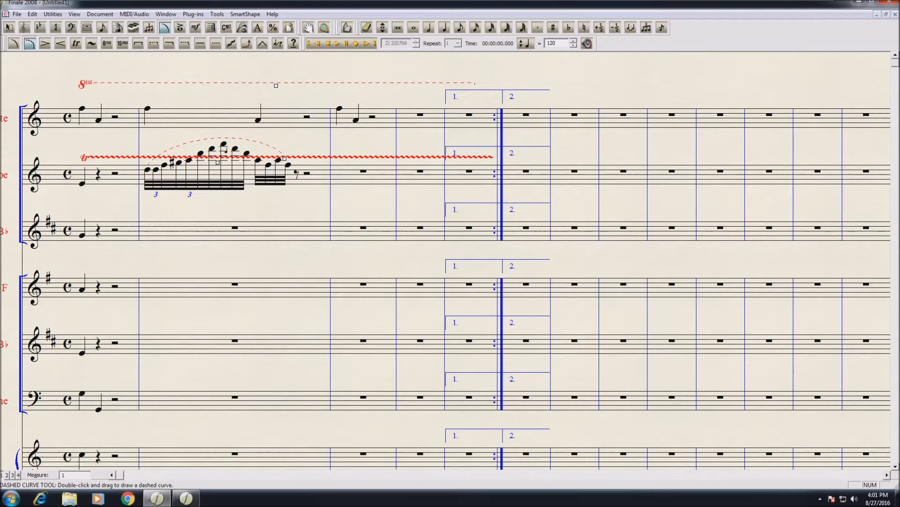
- Check for Finale updates, choose to update now, and close the Finale product web page
click(273, 14)
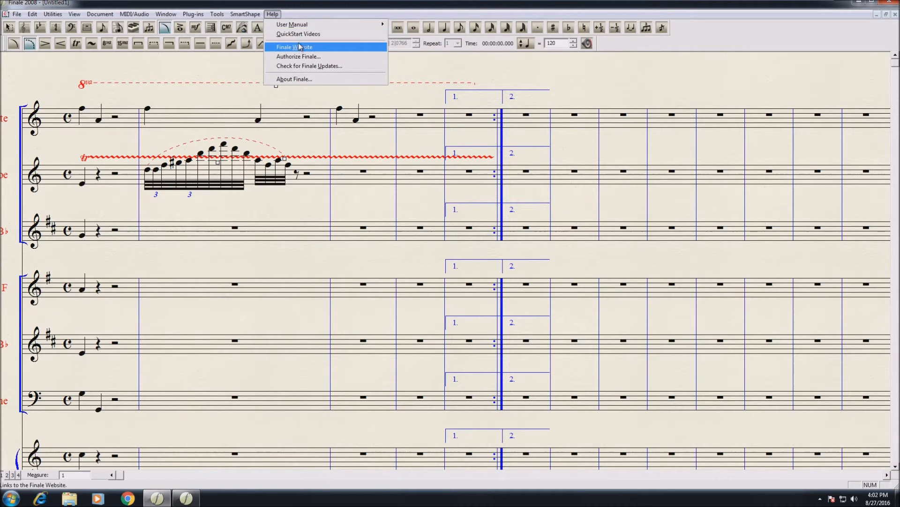
click(337, 68)
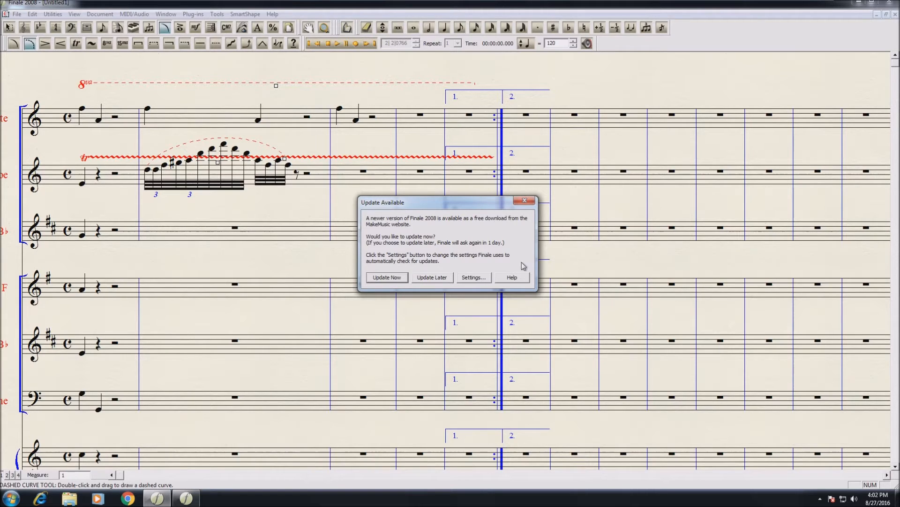
click(390, 278)
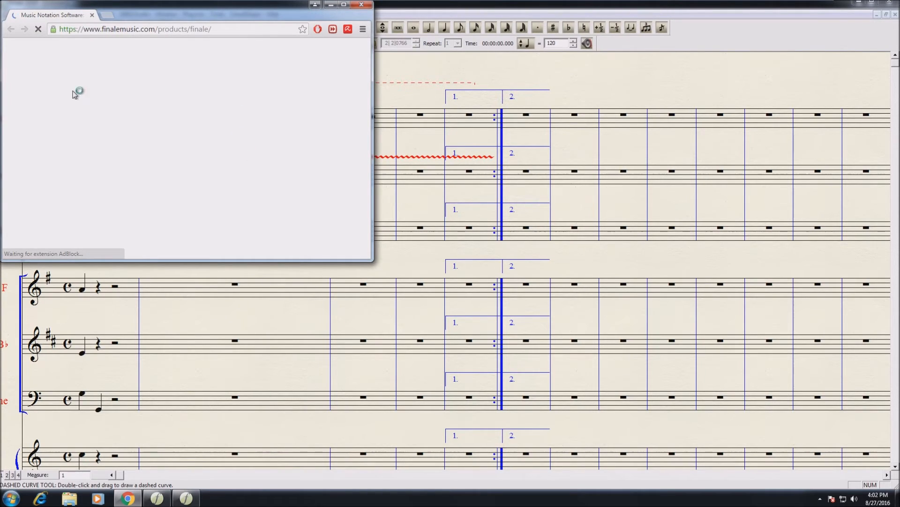
click(361, 5)
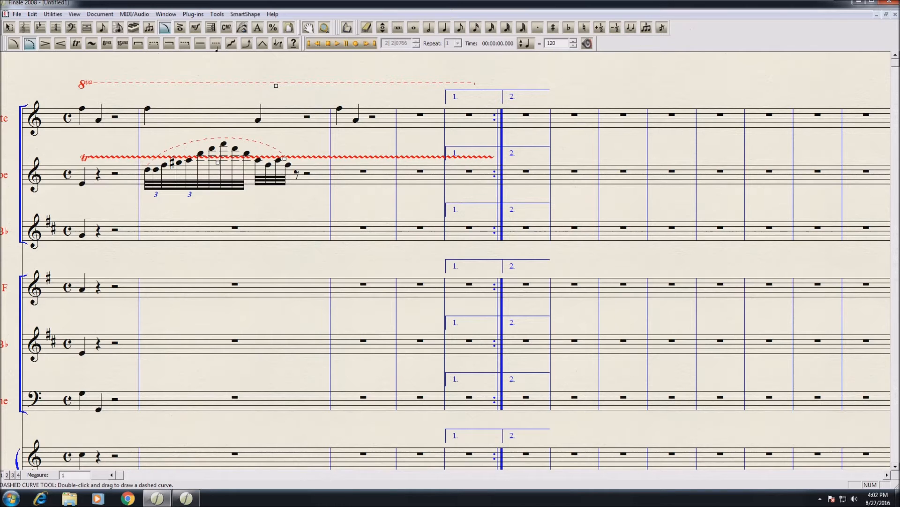
- In Page View, enter the lyrics "hidfd sfda fds fsa fsfd . Hy-phen. d" under the oboe staff in measures 1 and 2
click(292, 30)
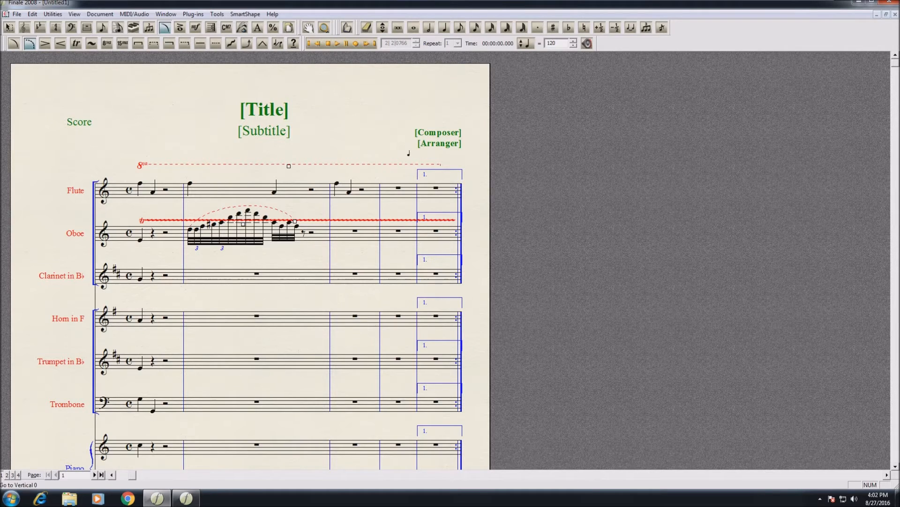
click(227, 28)
click(243, 28)
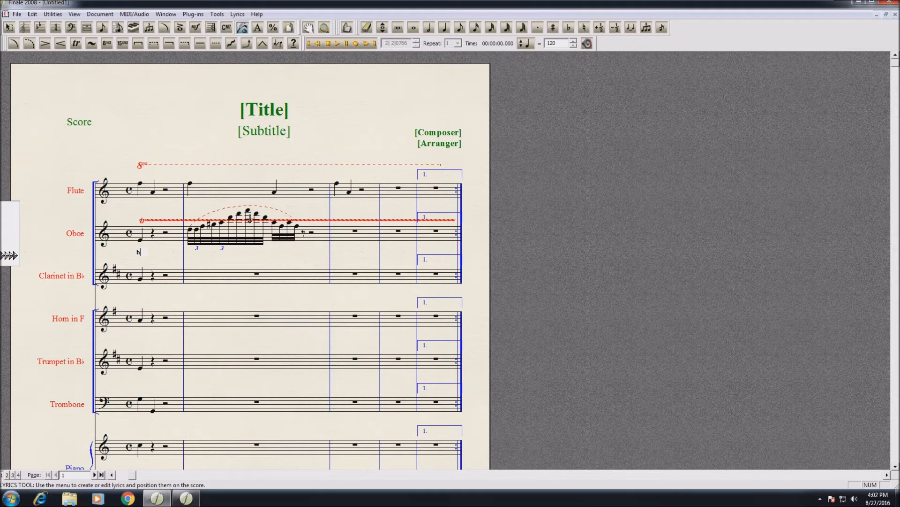
click(250, 219)
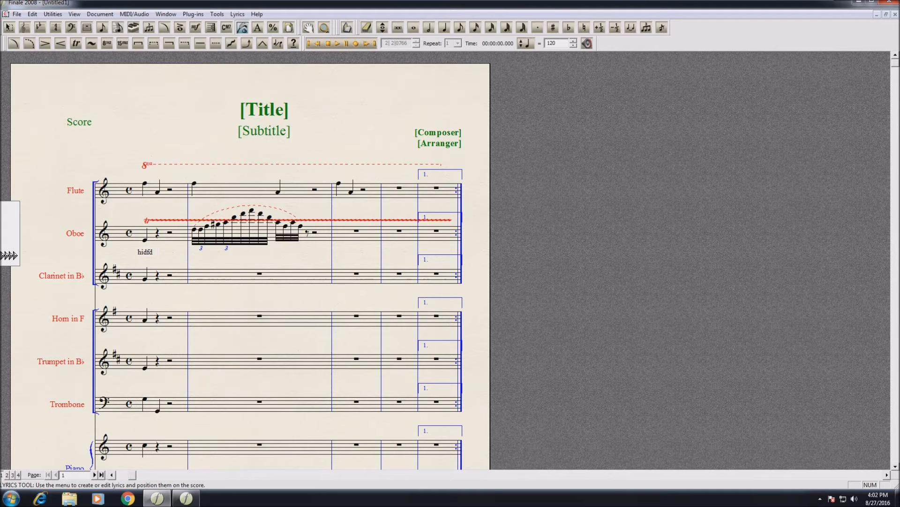
text(a fds fsa fsfd . Hy)
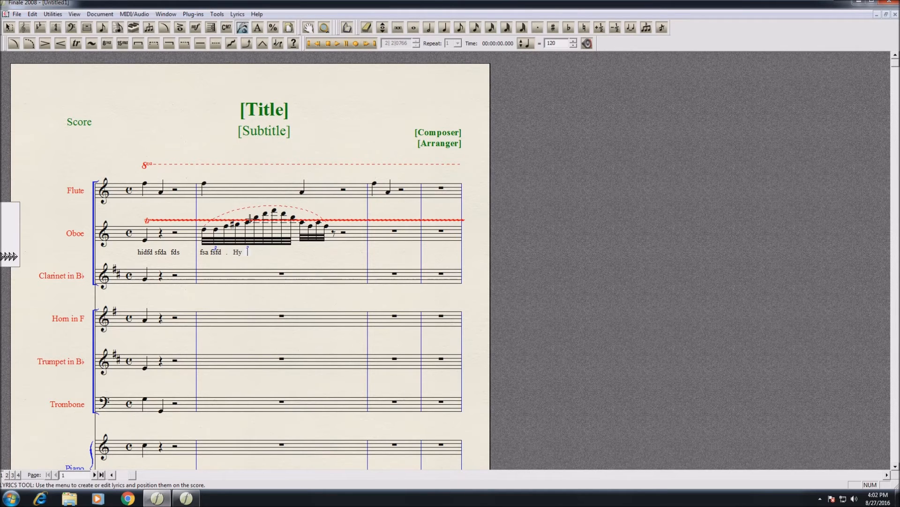
text(phen. d)
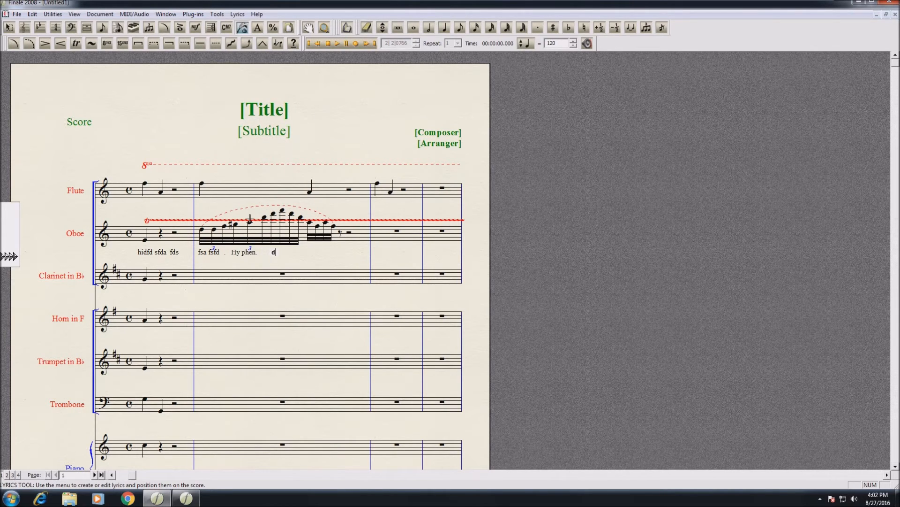
click(294, 252)
click(246, 264)
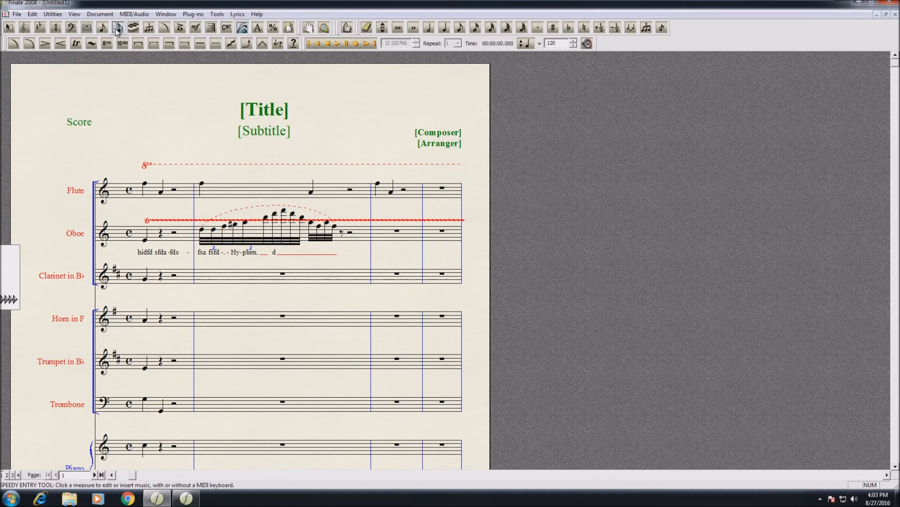
- Activate the Text and Resize tools in turn, and display the Advanced Tools Palette
click(257, 28)
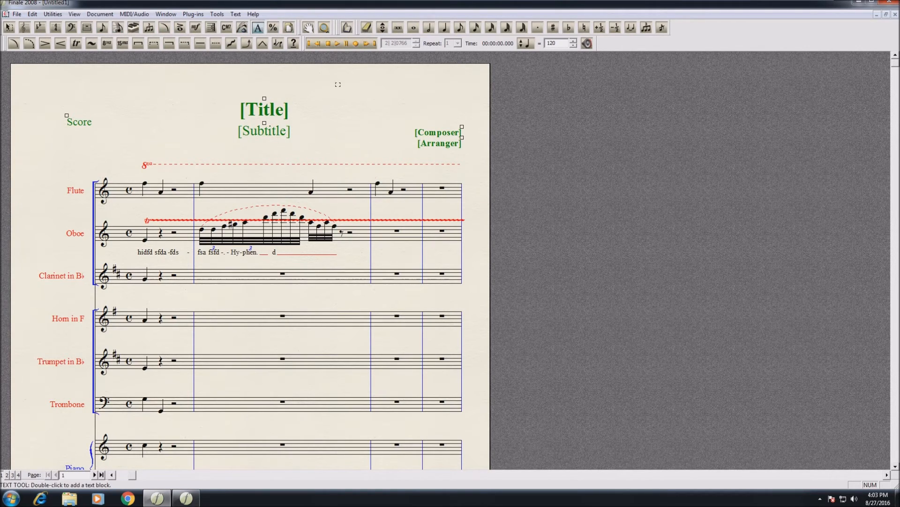
click(273, 27)
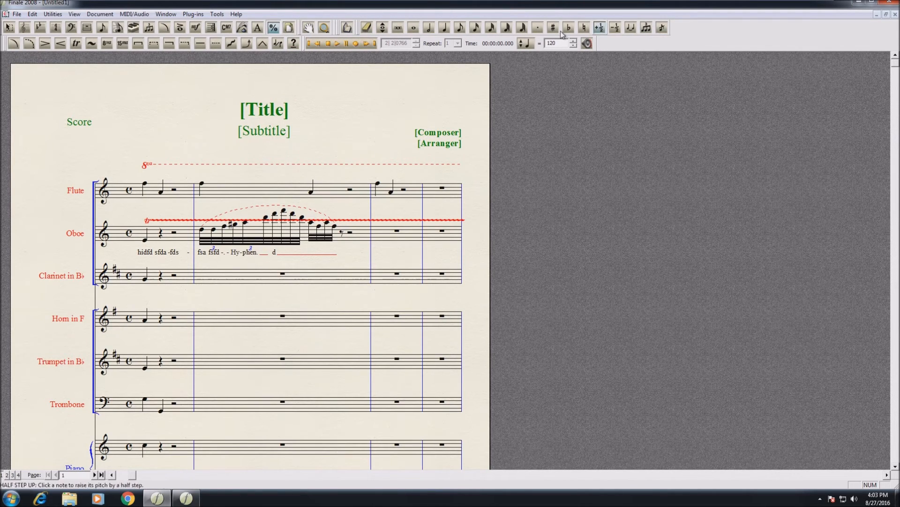
click(218, 14)
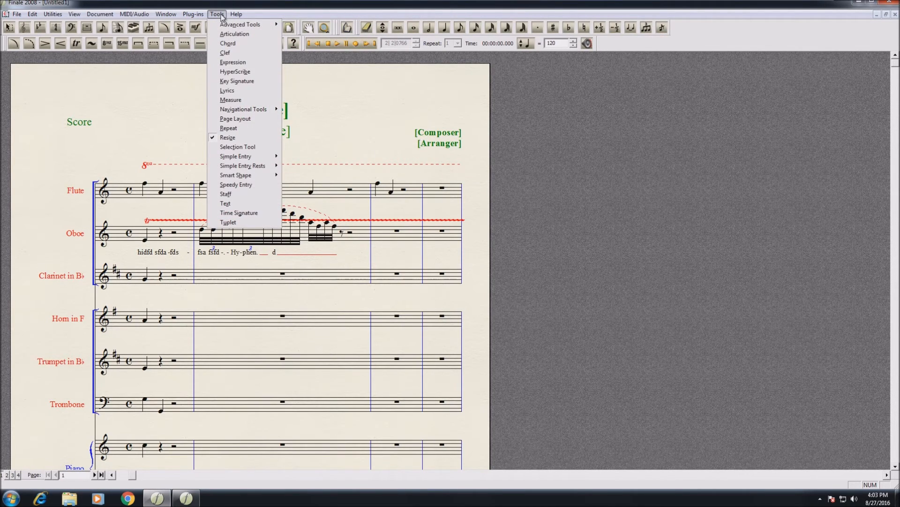
click(218, 15)
click(166, 14)
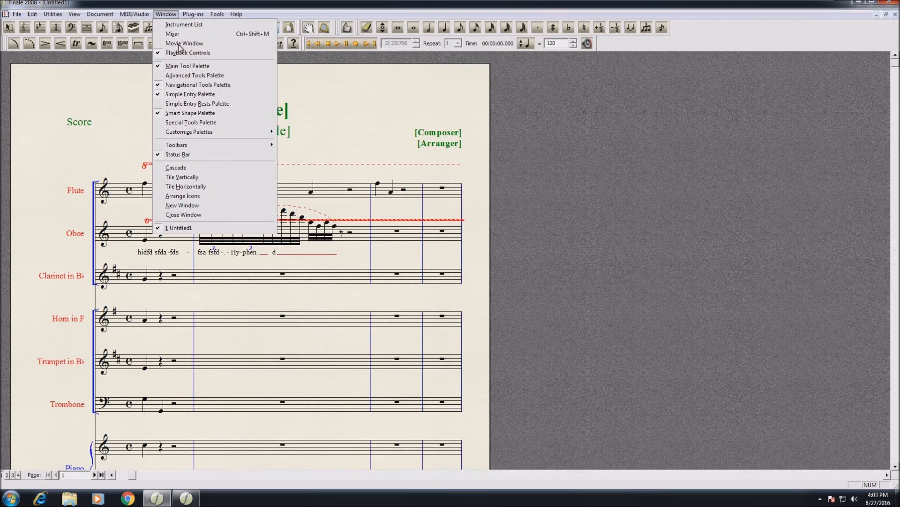
click(223, 75)
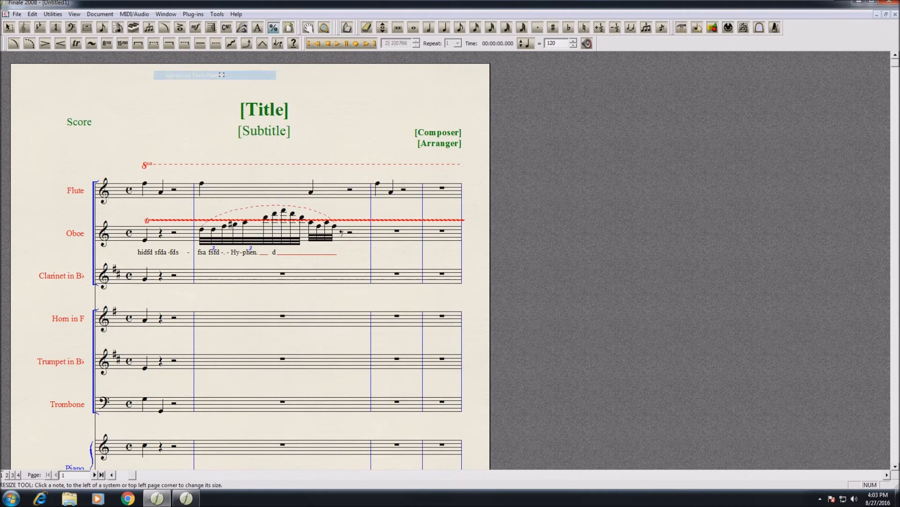
- With the Graphics Tool, open the Place Graphic dialog from the upper part of the score page and cancel it
click(712, 29)
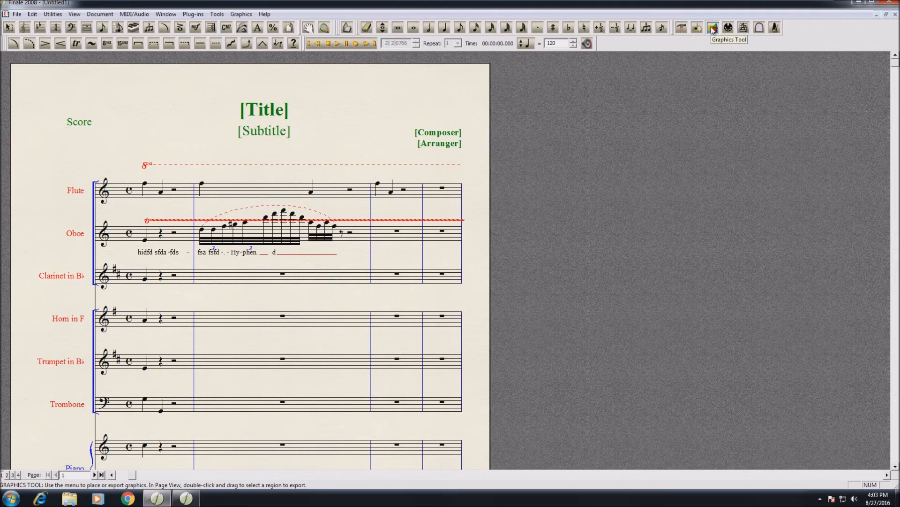
double_click(417, 101)
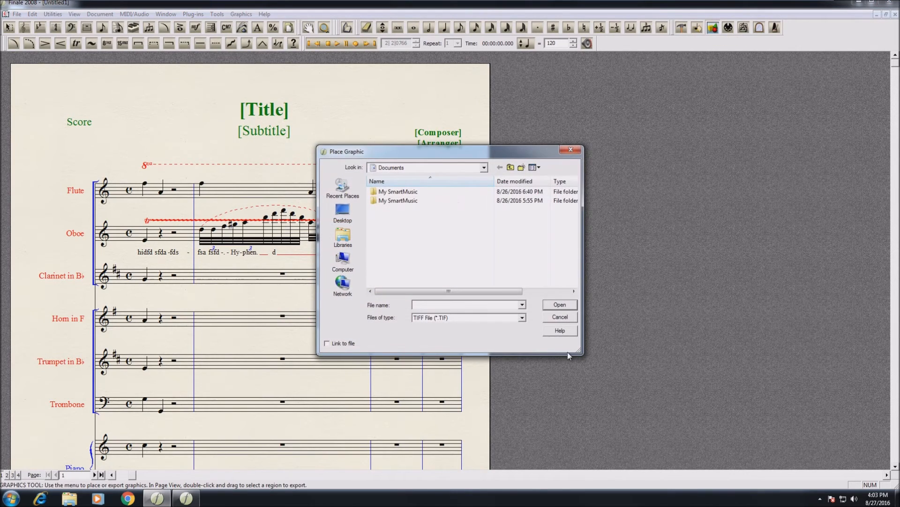
click(561, 317)
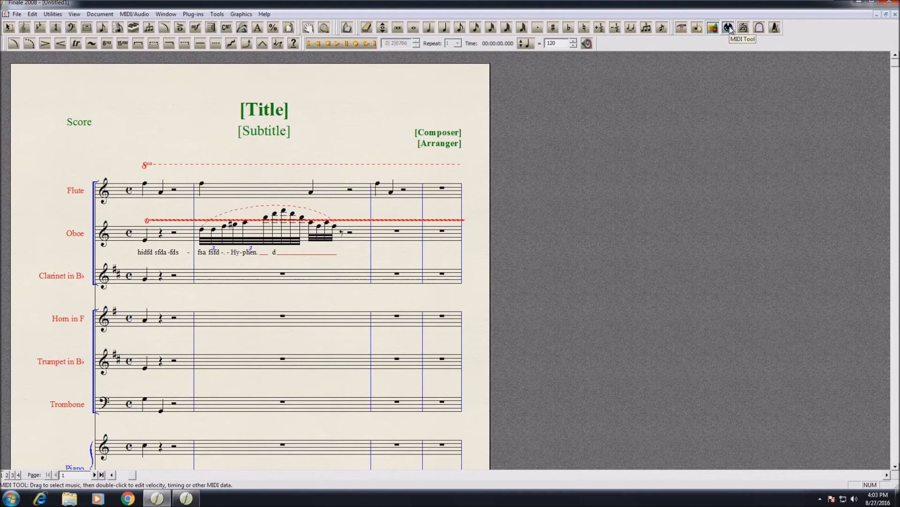
- Activate the Special Tools, the Simple Entry half note and the Smart Shape Tool in turn
click(687, 29)
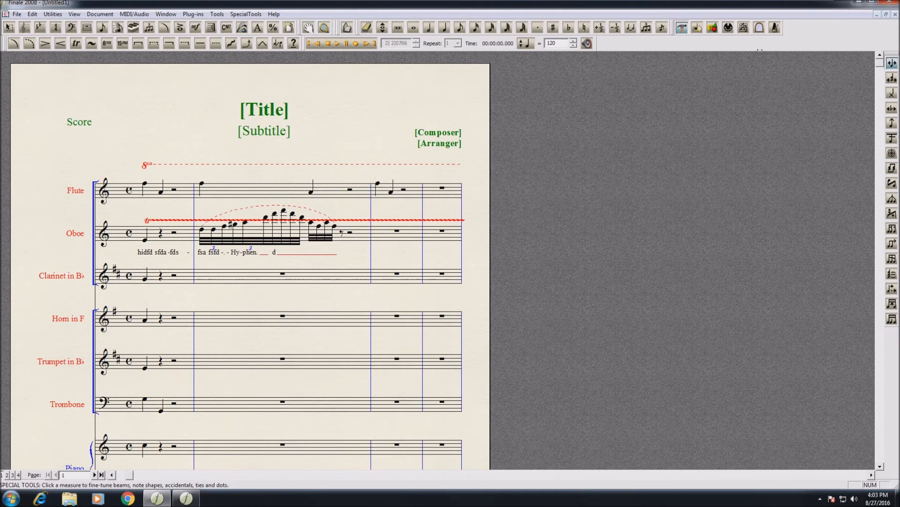
click(429, 27)
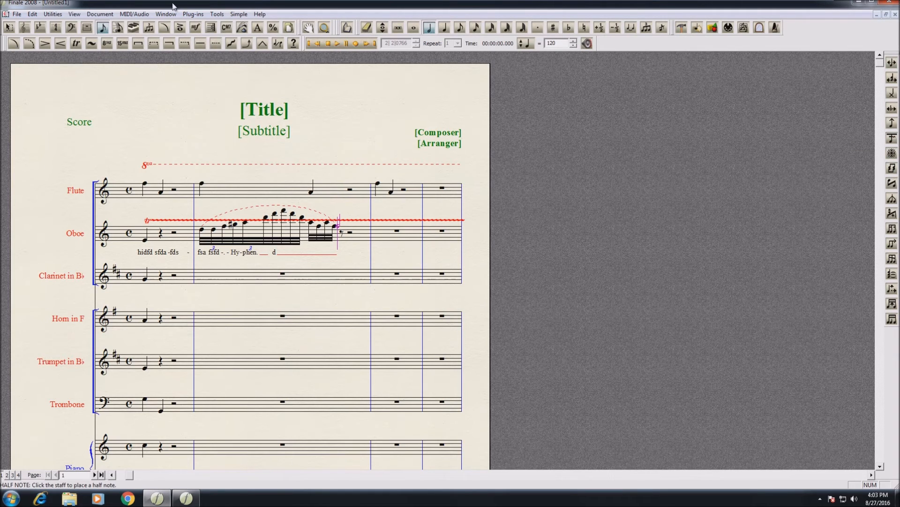
click(165, 28)
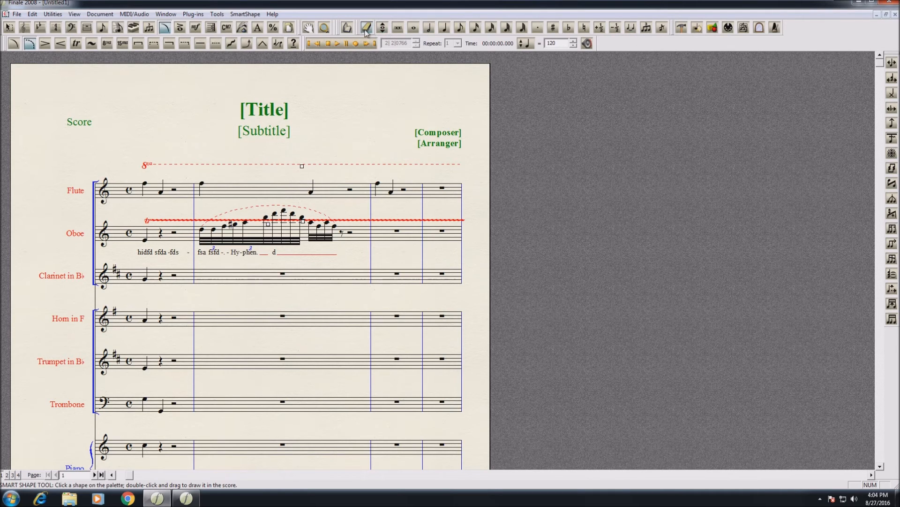
- Look over the editing commands, including the Enharmonic Spelling options, and leave them without choosing any
click(32, 14)
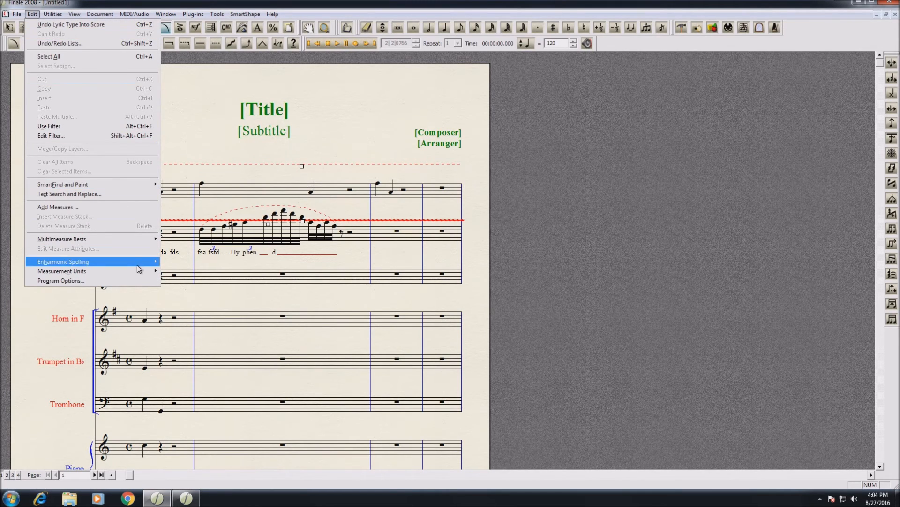
mouse_move(137, 275)
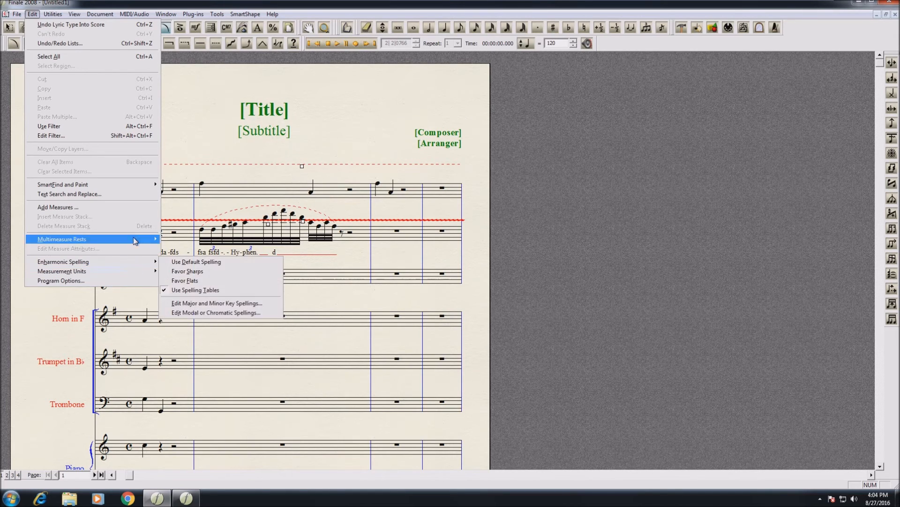
click(187, 137)
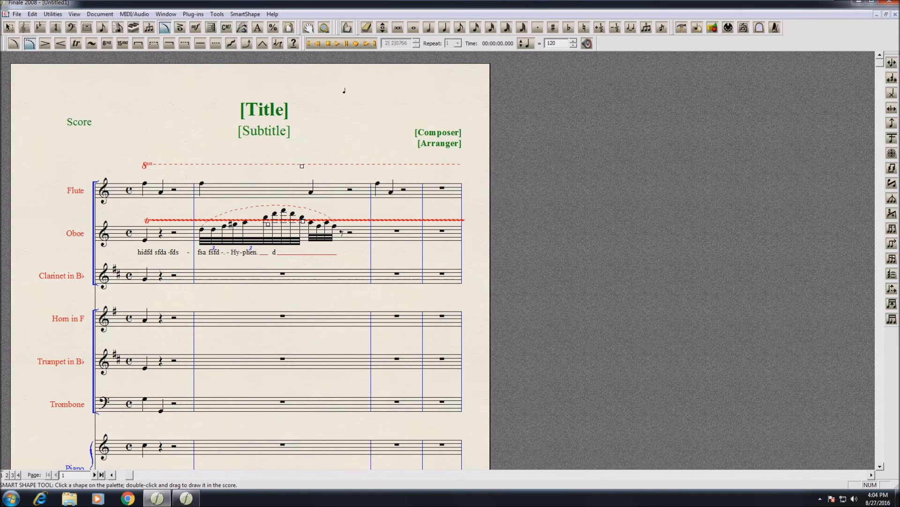
- Open the Smart Shape Placement settings, preview the second, third and fourth slur placements, and cancel
click(257, 15)
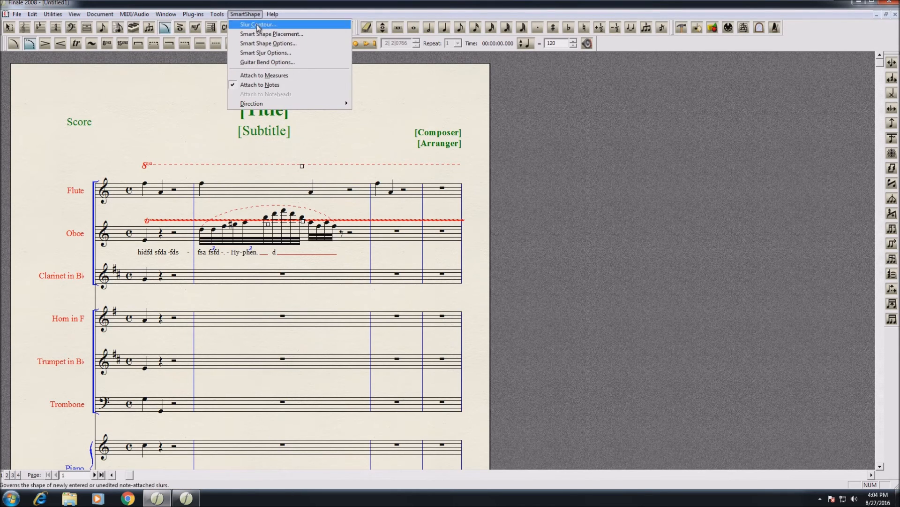
click(306, 34)
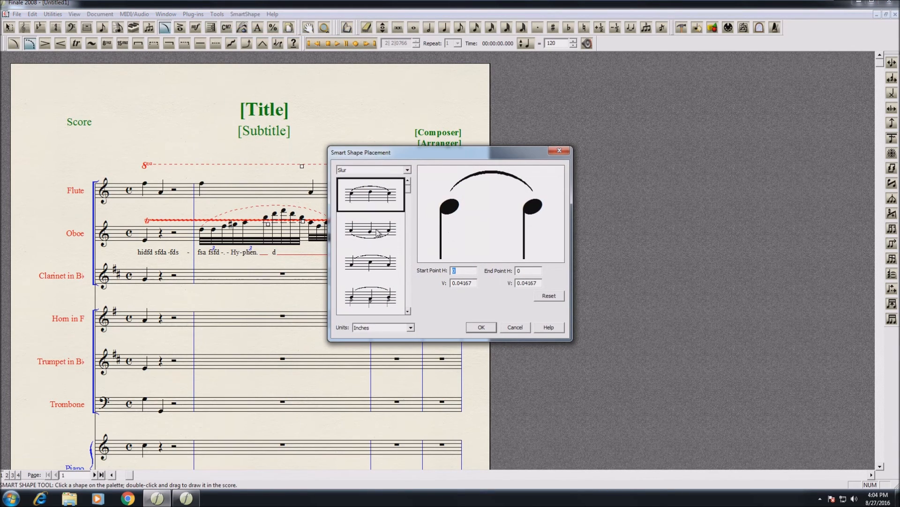
click(362, 229)
click(373, 270)
click(368, 302)
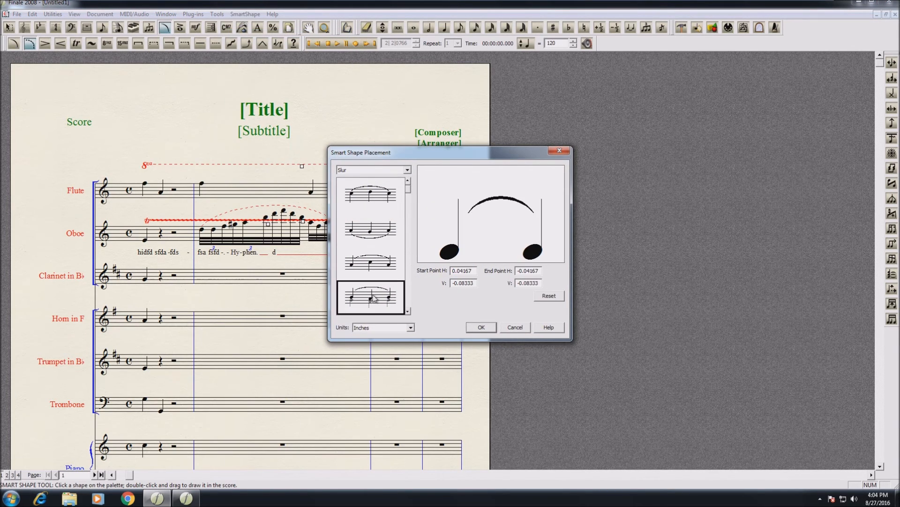
click(518, 328)
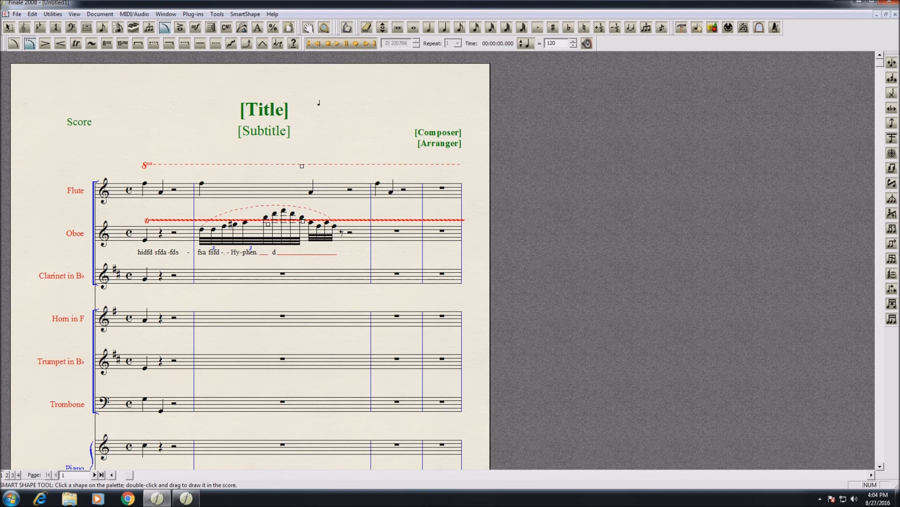
- Switch to the Selection Tool, select the score's [Title] text and deselect it
click(9, 27)
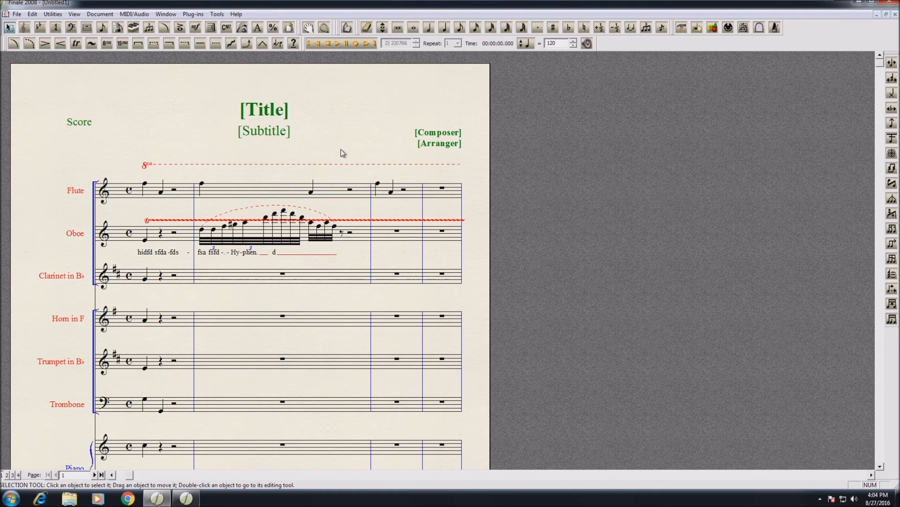
click(263, 111)
click(455, 107)
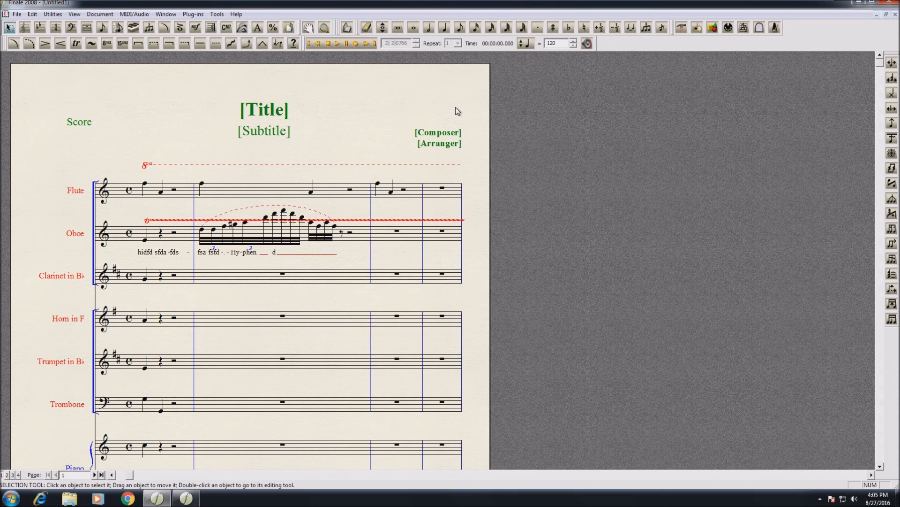